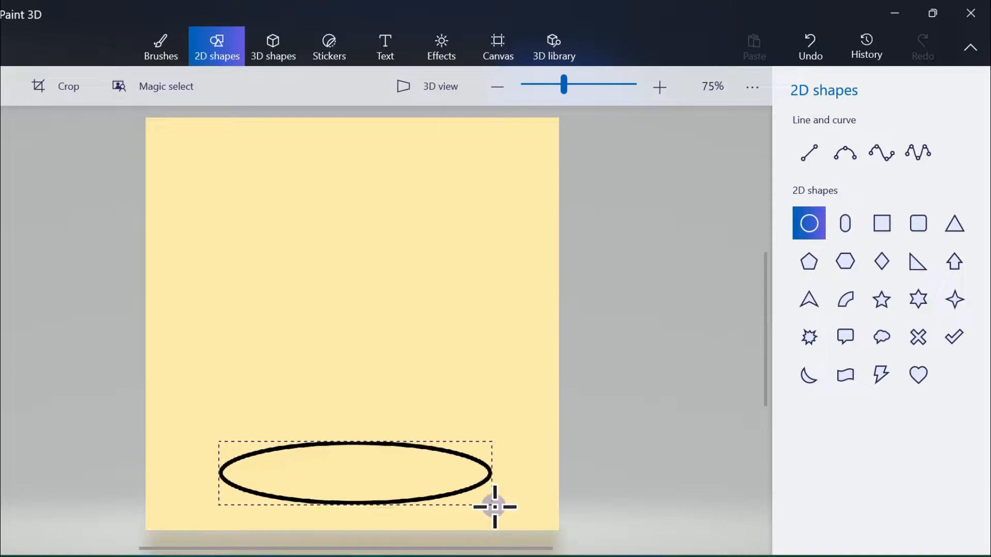
Step: Narrow the flat ellipse and centre it near the lower edge of the canvas as the character's shadow
{"action": "left_click_drag", "start_coordinate": [339, 471], "coordinate": [345, 480]}
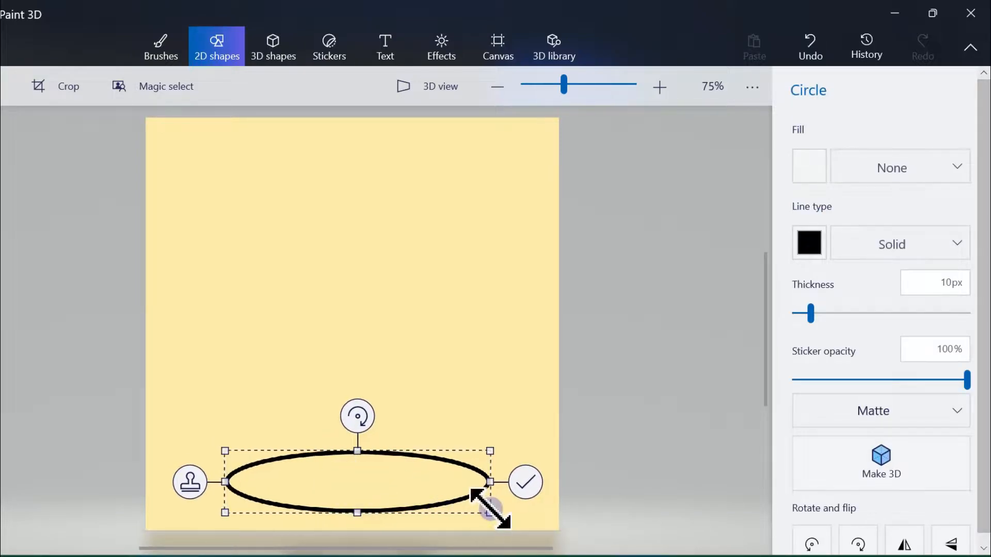
{"action": "left_click_drag", "start_coordinate": [489, 510], "coordinate": [457, 510]}
{"action": "left_click_drag", "start_coordinate": [364, 482], "coordinate": [380, 485]}
Step: Fill the shadow ellipse with solid black, lower its sticker opacity to 34%, and apply it
{"action": "left_click", "coordinate": [810, 162]}
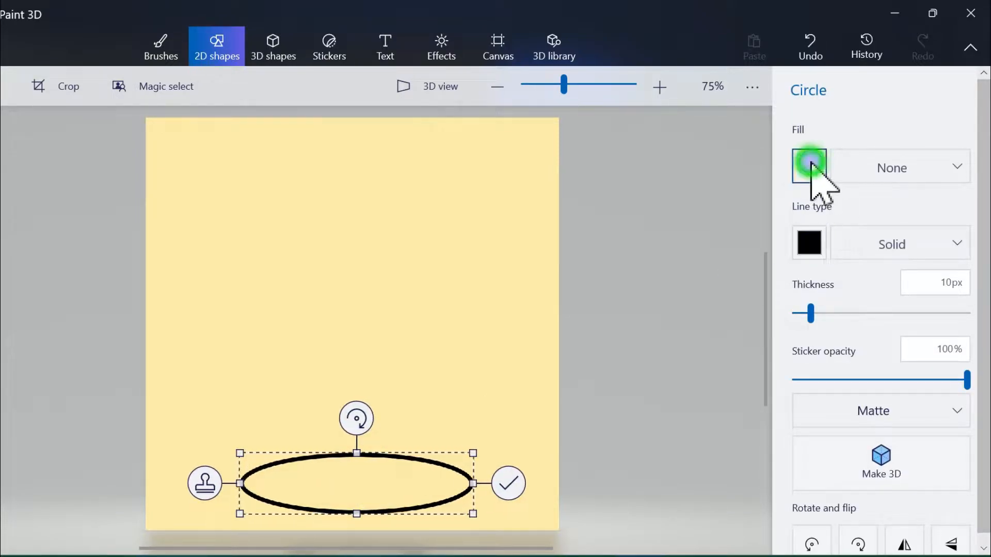
{"action": "left_click", "coordinate": [822, 226]}
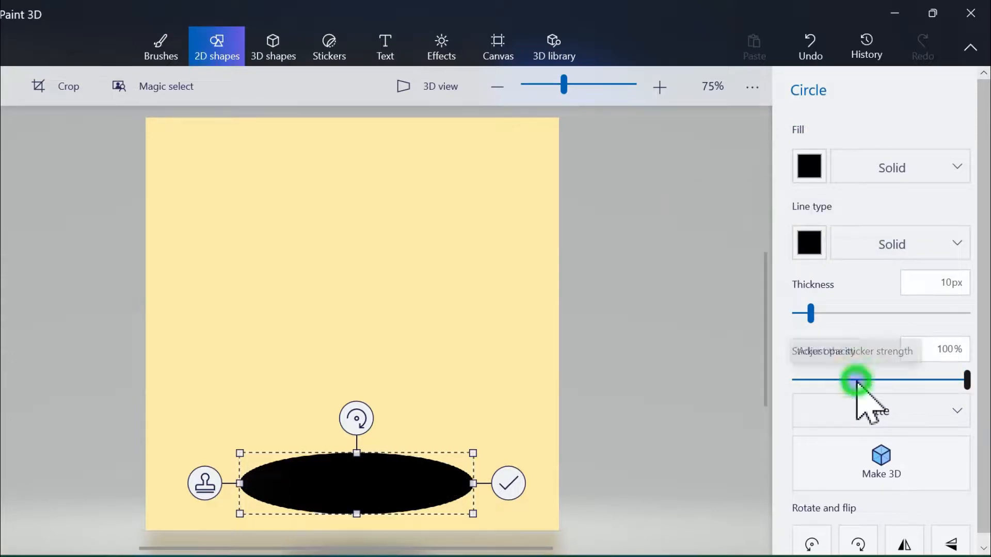
{"action": "left_click_drag", "start_coordinate": [857, 382], "coordinate": [852, 381]}
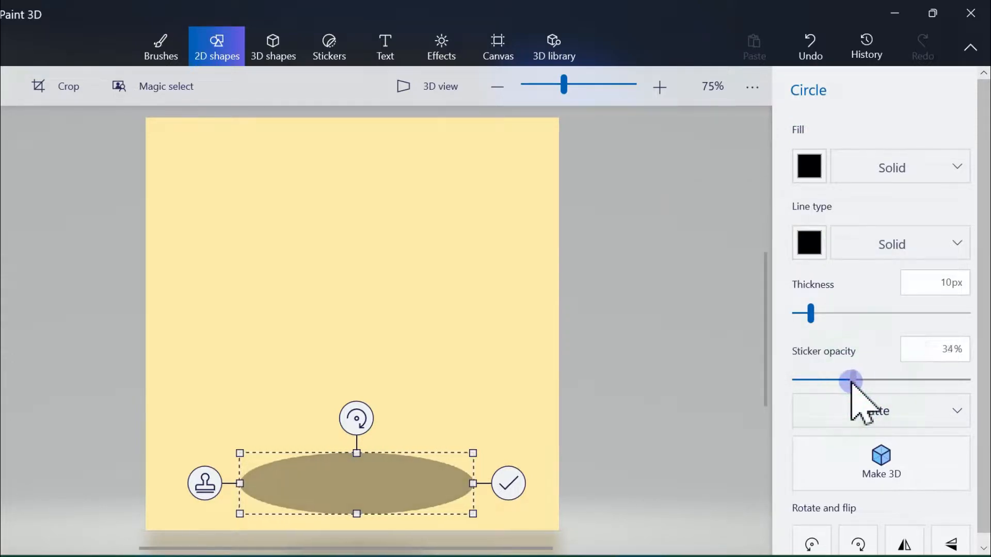
{"action": "left_click", "coordinate": [317, 244]}
Step: Draw a large rounded square for the head above the shadow, adjusting its size and centring it
{"action": "left_click", "coordinate": [923, 224]}
{"action": "left_click_drag", "start_coordinate": [268, 200], "coordinate": [441, 331]}
{"action": "left_click_drag", "start_coordinate": [376, 270], "coordinate": [372, 275]}
{"action": "left_click_drag", "start_coordinate": [431, 349], "coordinate": [436, 346]}
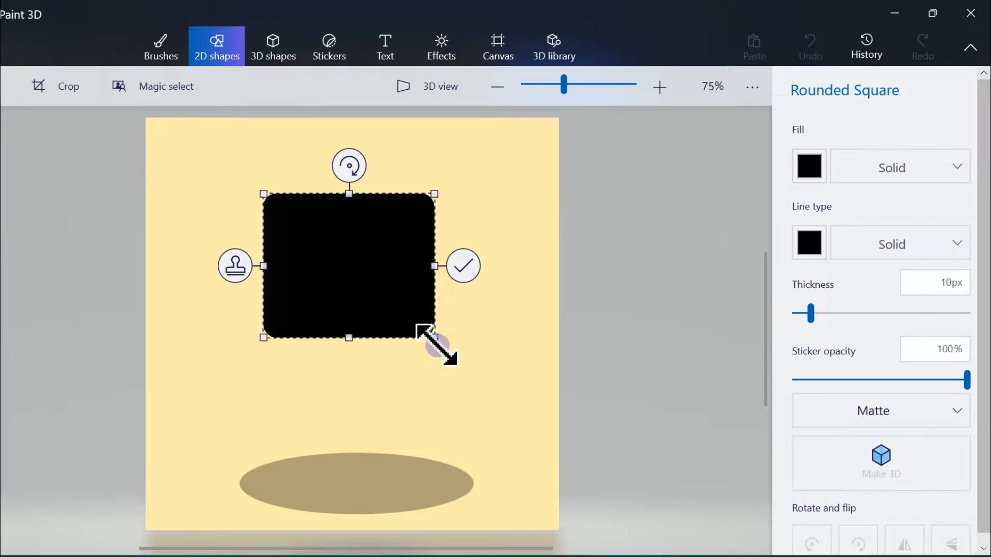
{"action": "left_click_drag", "start_coordinate": [361, 270], "coordinate": [363, 274]}
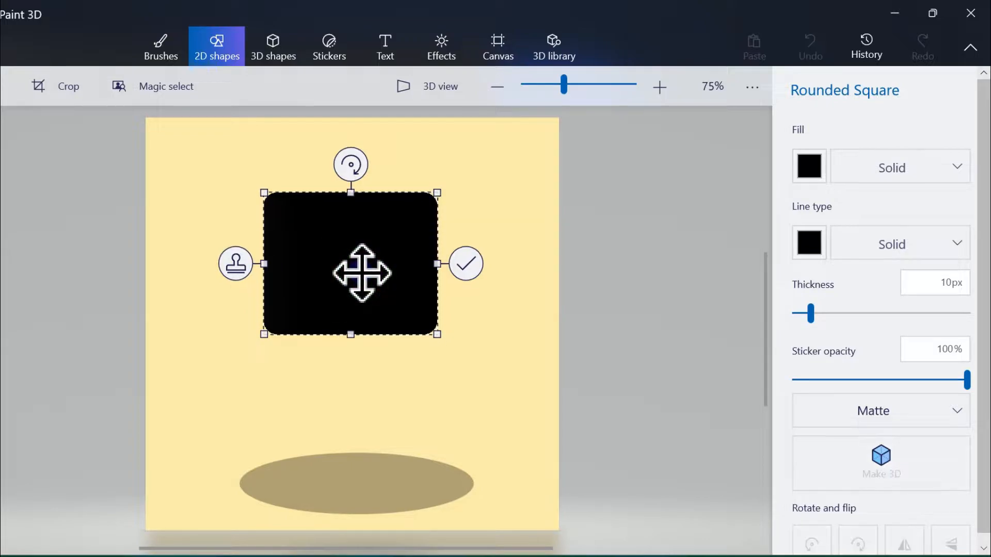
Step: Fill the head shape with white, nudge it slightly lower, and apply it
{"action": "left_click", "coordinate": [825, 170]}
{"action": "left_click", "coordinate": [741, 236]}
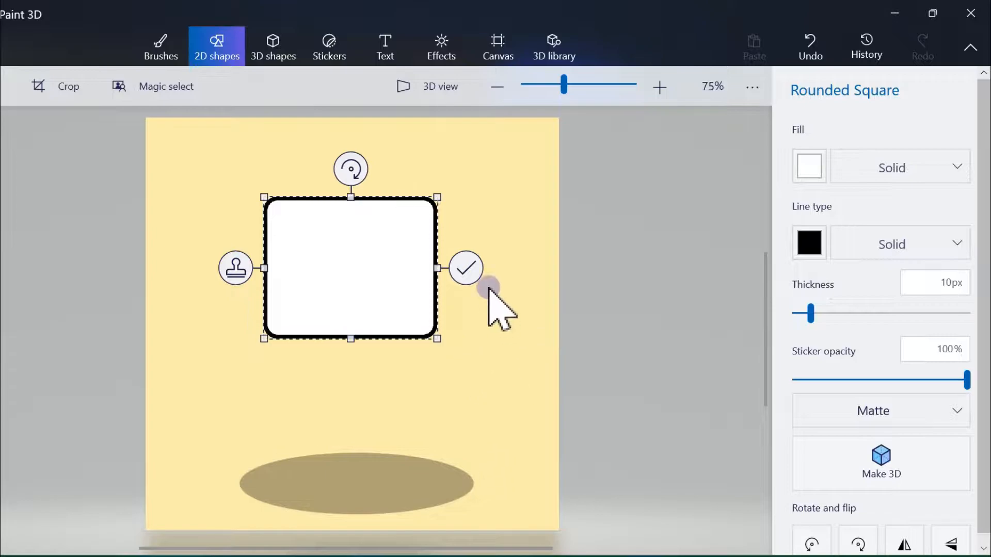
{"action": "left_click_drag", "start_coordinate": [370, 274], "coordinate": [374, 285]}
{"action": "left_click", "coordinate": [470, 280]}
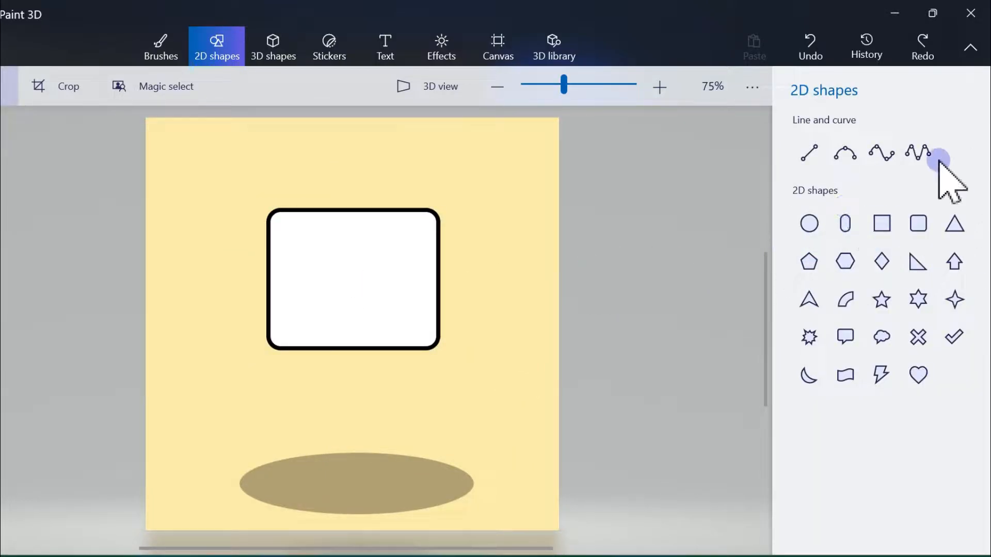
Step: Add two small white rounded rectangles side by side as glasses lenses, the first one overlapping the head's left edge
{"action": "left_click", "coordinate": [917, 225]}
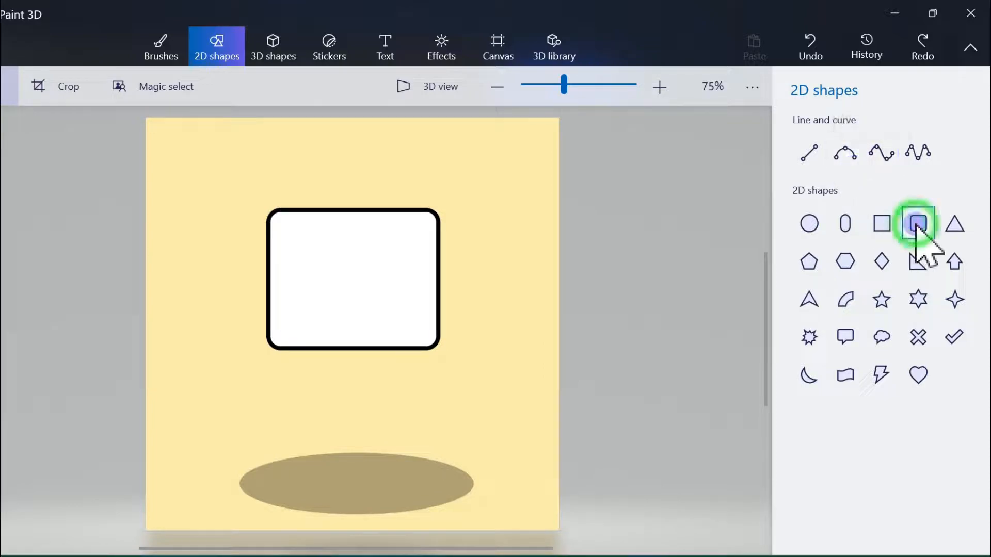
{"action": "left_click_drag", "start_coordinate": [280, 290], "coordinate": [401, 289]}
{"action": "left_click", "coordinate": [214, 288]}
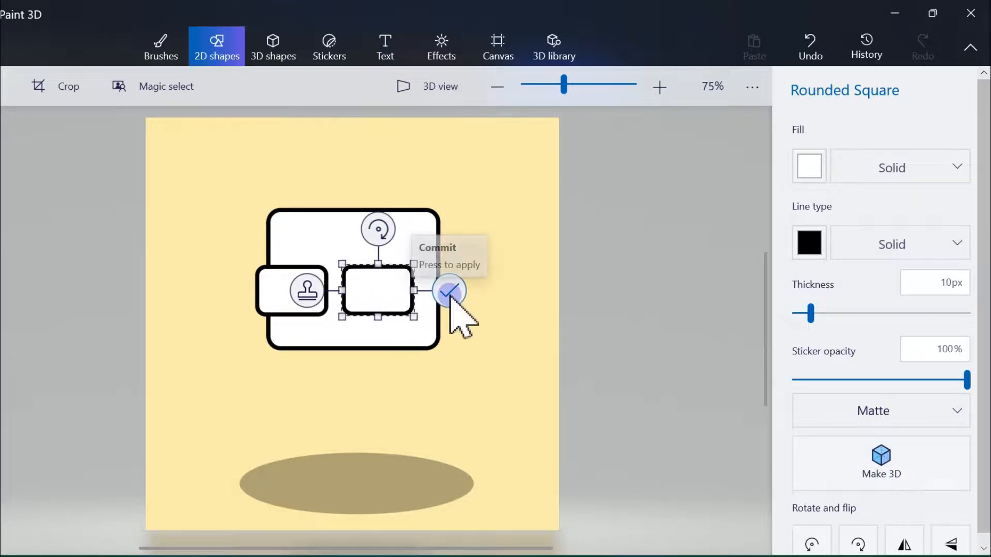
{"action": "left_click", "coordinate": [448, 293]}
Step: Draw a white circle with a black outline over the head's lower right edge as the ear
{"action": "left_click", "coordinate": [809, 223]}
{"action": "left_click_drag", "start_coordinate": [429, 288], "coordinate": [471, 336]}
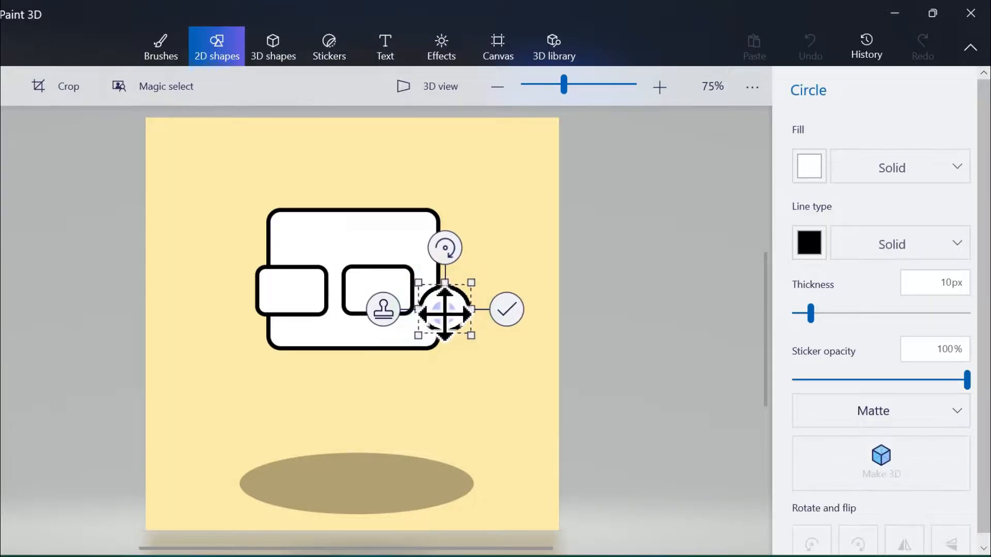
{"action": "left_click", "coordinate": [509, 311]}
Step: Draw a small white circle as the nose just below and between the two lenses
{"action": "left_click", "coordinate": [824, 227]}
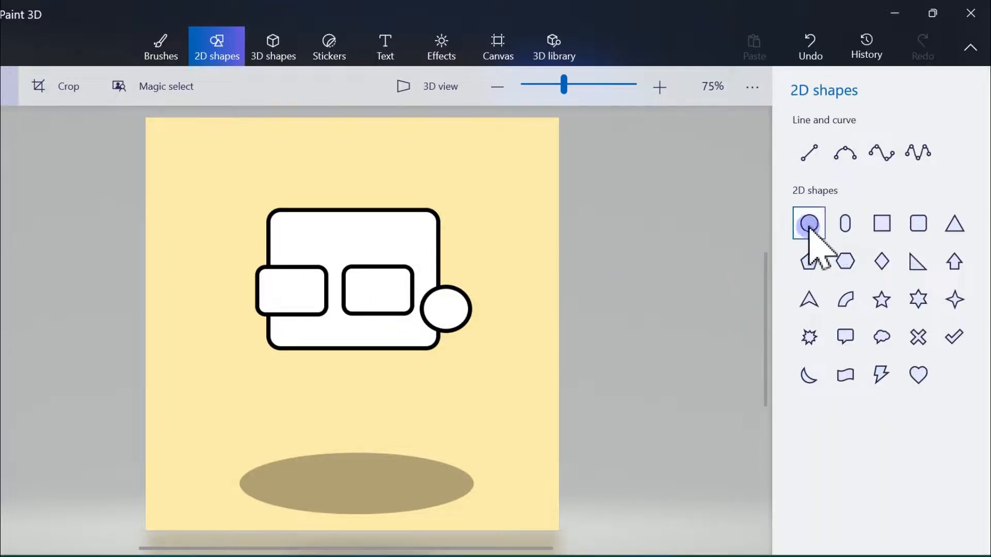
{"action": "left_click", "coordinate": [882, 153]}
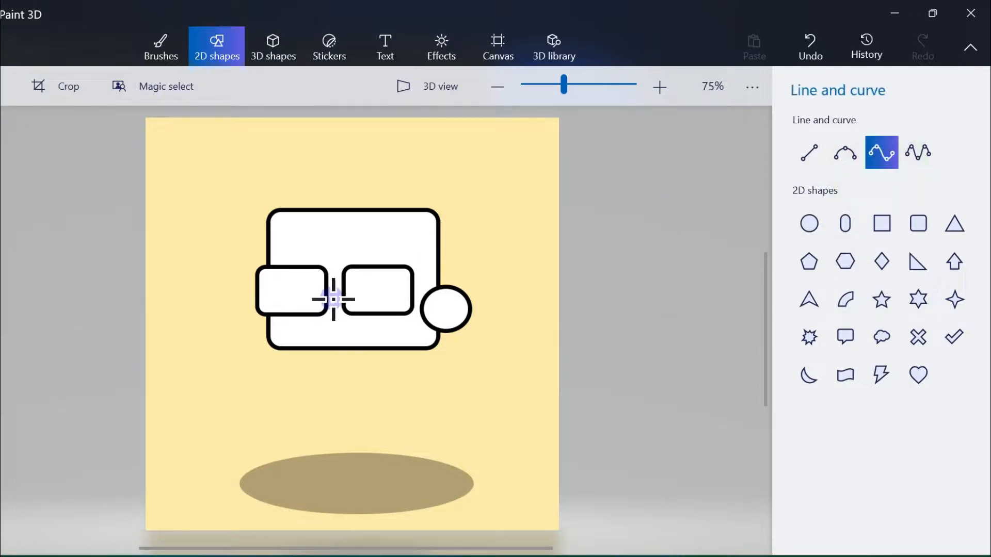
{"action": "left_click", "coordinate": [809, 223]}
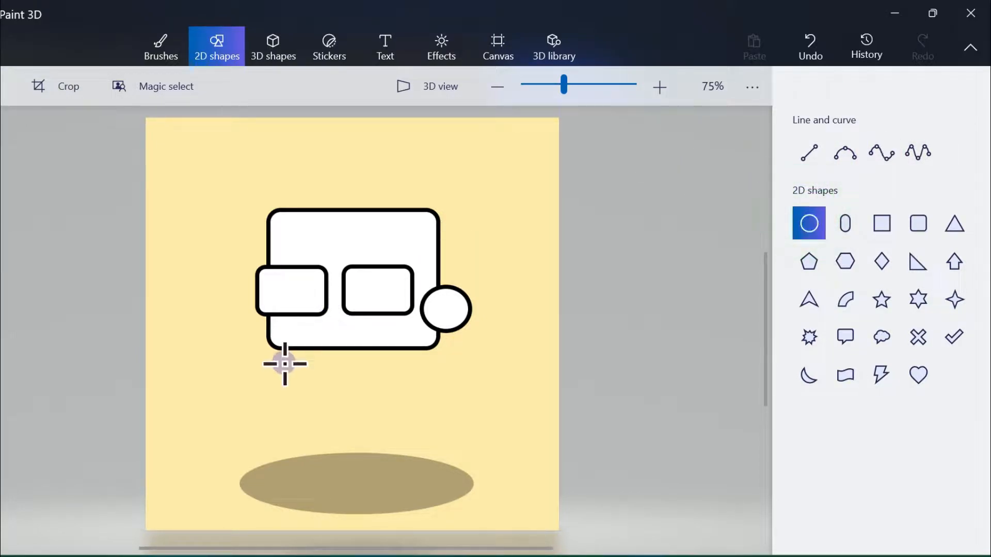
{"action": "left_click_drag", "start_coordinate": [317, 304], "coordinate": [339, 329]}
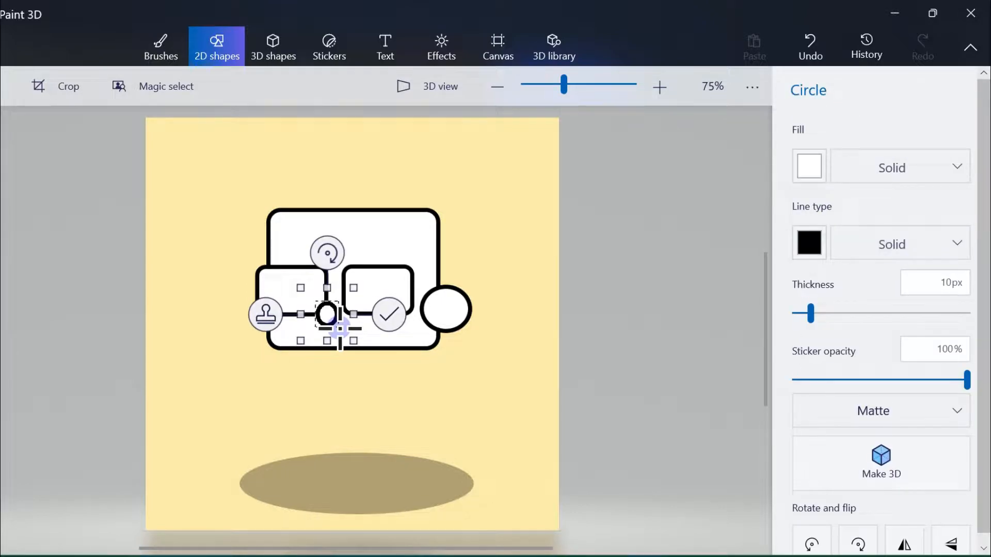
{"action": "left_click", "coordinate": [392, 310]}
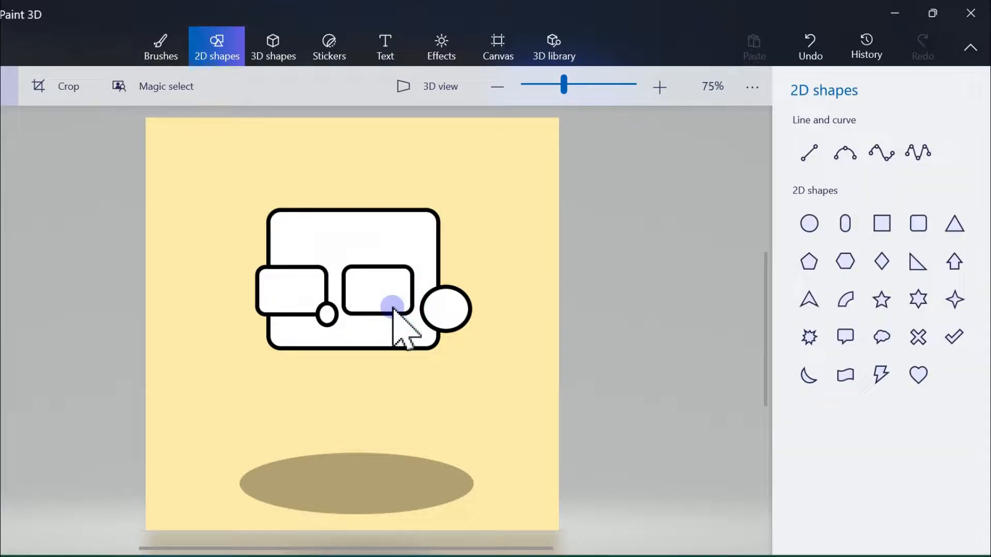
Step: Place one tiny outlined circle as a pupil in each lens, both near the inner edge
{"action": "left_click", "coordinate": [815, 225]}
{"action": "left_click_drag", "start_coordinate": [319, 304], "coordinate": [362, 295]}
{"action": "left_click", "coordinate": [260, 297]}
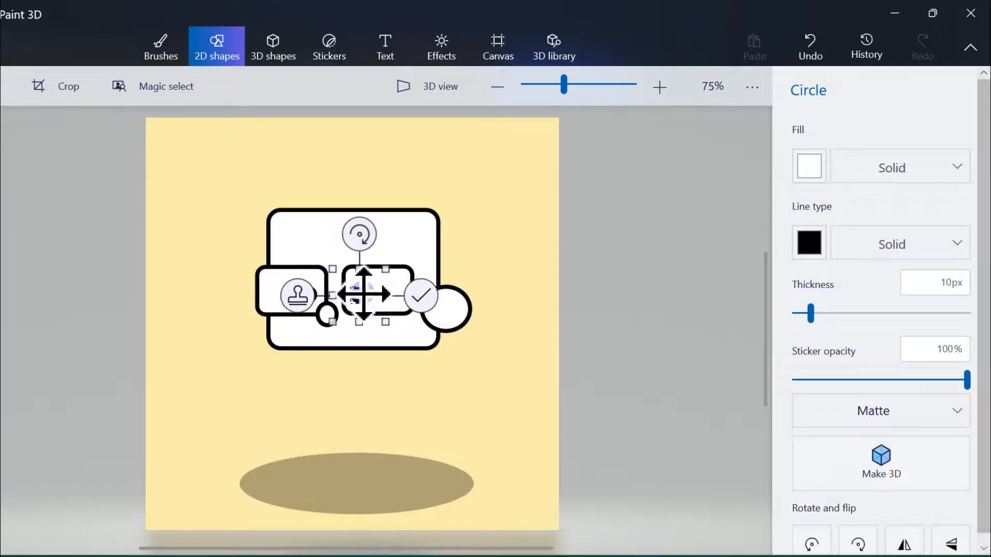
{"action": "left_click", "coordinate": [420, 296]}
Step: Draw a wide white rounded rectangle across the upper part of the head, slightly wider than it, as the hair block
{"action": "left_click", "coordinate": [802, 249]}
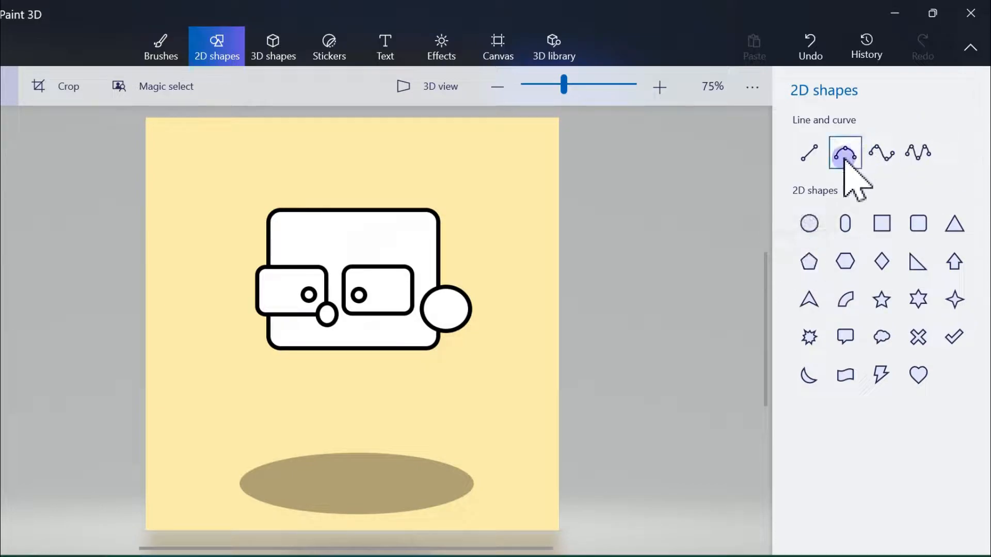
{"action": "left_click", "coordinate": [921, 231]}
{"action": "left_click_drag", "start_coordinate": [257, 198], "coordinate": [458, 253]}
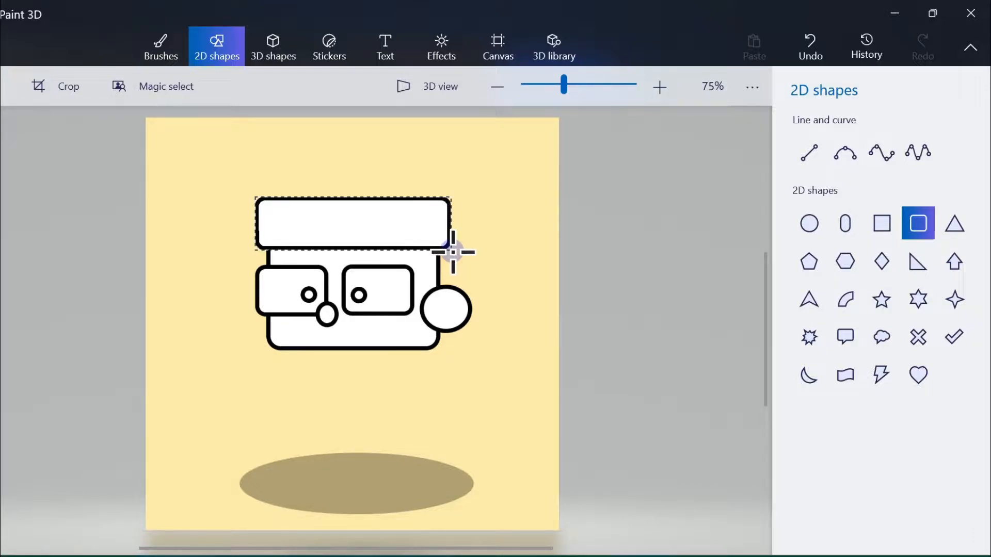
{"action": "left_click_drag", "start_coordinate": [455, 252], "coordinate": [455, 253]}
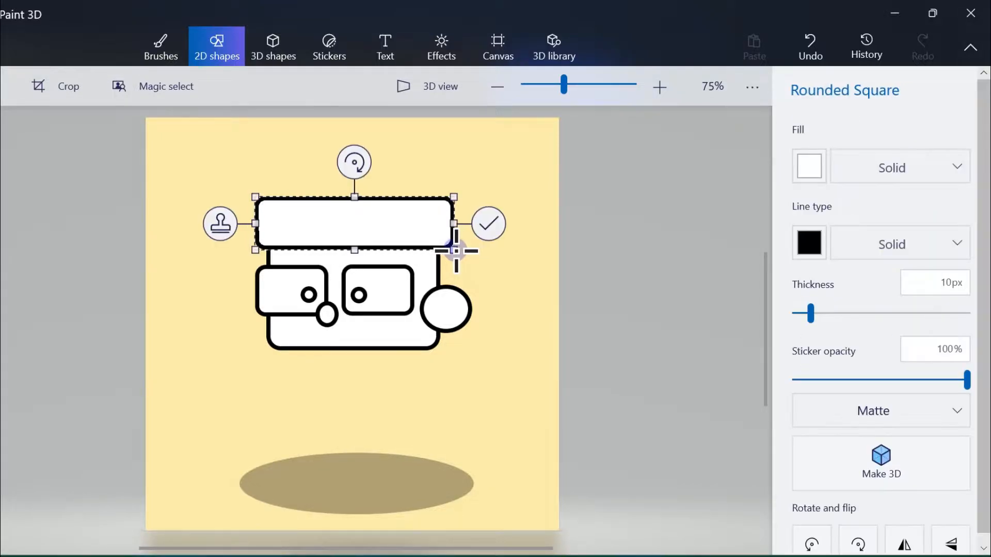
{"action": "left_click", "coordinate": [485, 222]}
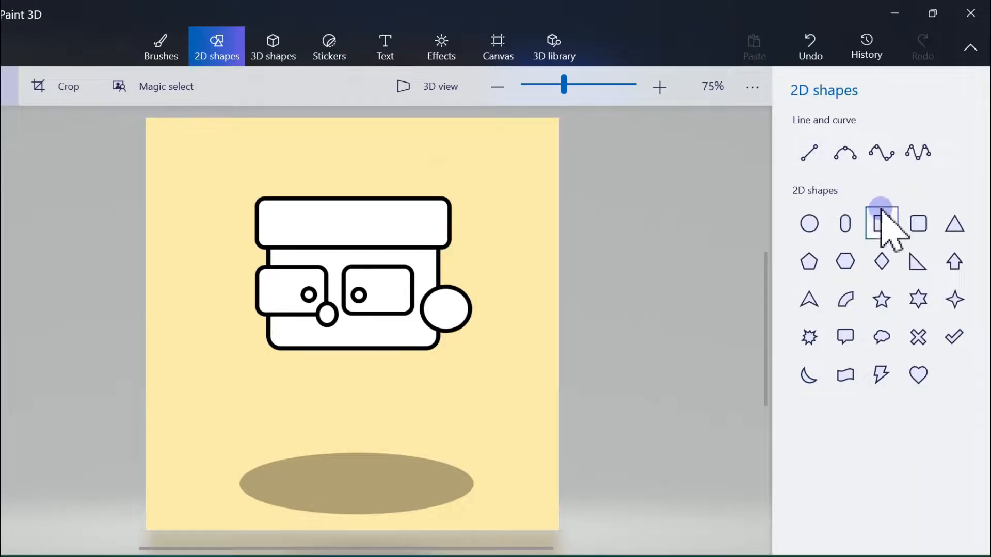
Step: Draw two small looped tufts with 4-point curves on the upper edge of the hair block
{"action": "left_click", "coordinate": [882, 154]}
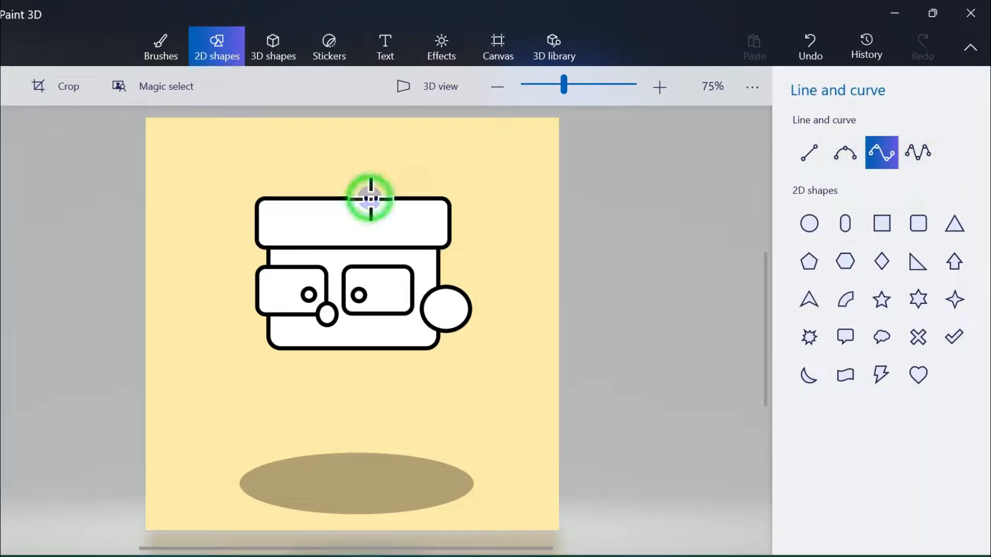
{"action": "left_click_drag", "start_coordinate": [381, 169], "coordinate": [364, 177]}
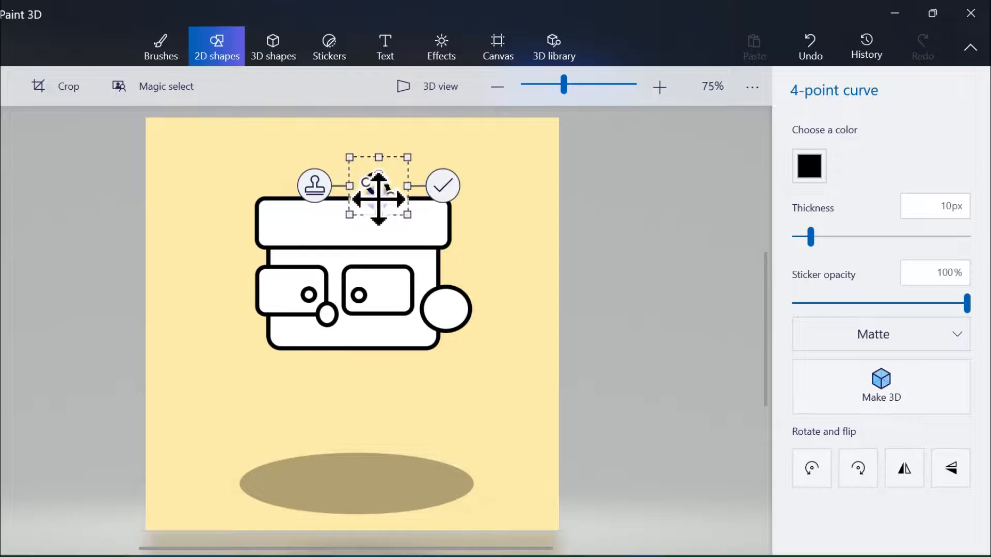
{"action": "left_click", "coordinate": [443, 186]}
{"action": "left_click", "coordinate": [881, 153]}
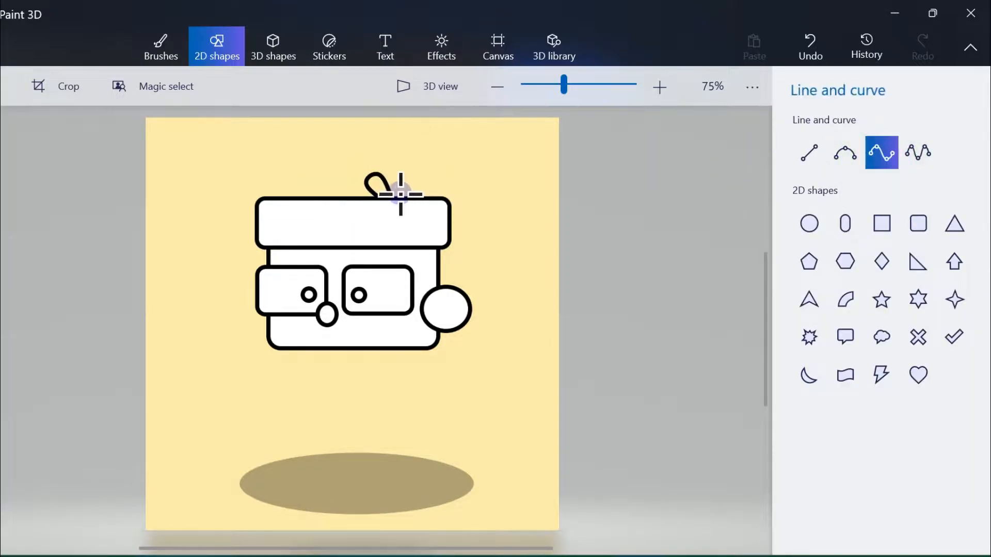
{"action": "left_click_drag", "start_coordinate": [407, 198], "coordinate": [388, 175]}
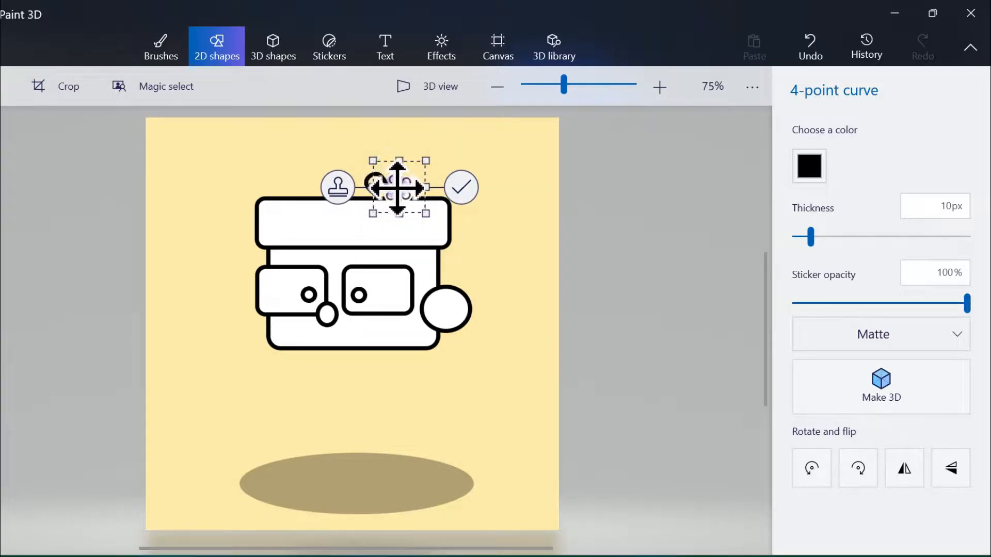
{"action": "left_click", "coordinate": [459, 187]}
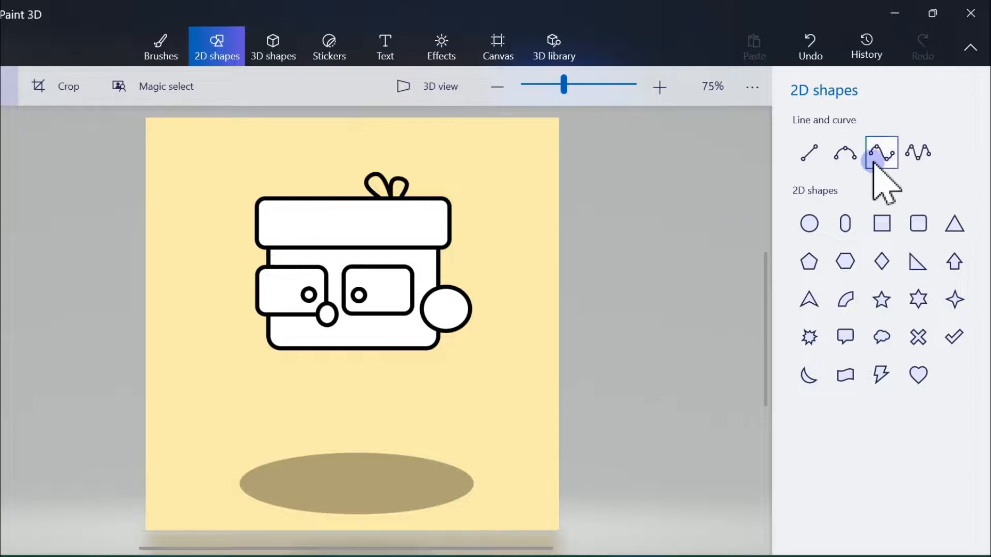
Step: Erase the horizontal outline separating the hair block from the face with the 25px Eraser
{"action": "left_click", "coordinate": [851, 161]}
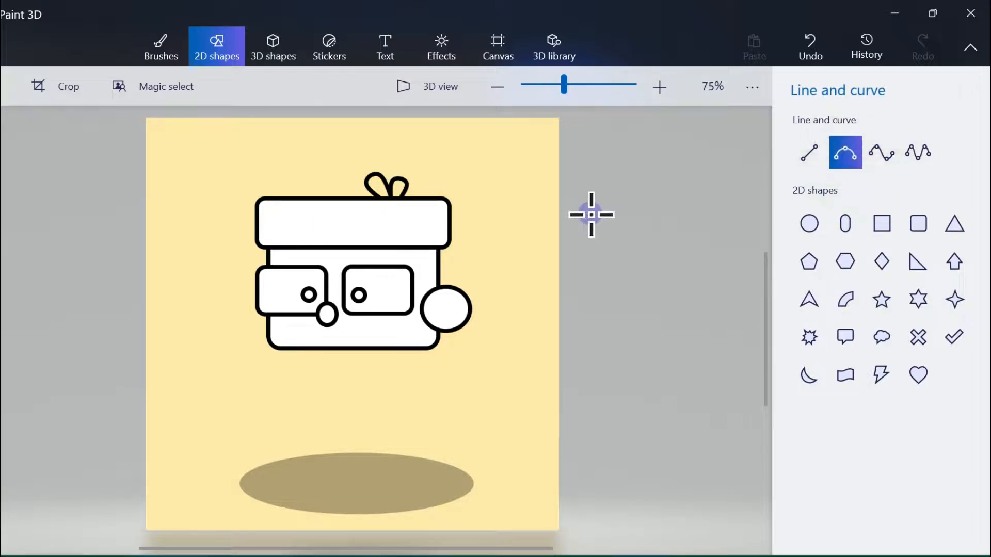
{"action": "left_click", "coordinate": [164, 48]}
{"action": "left_click", "coordinate": [845, 178]}
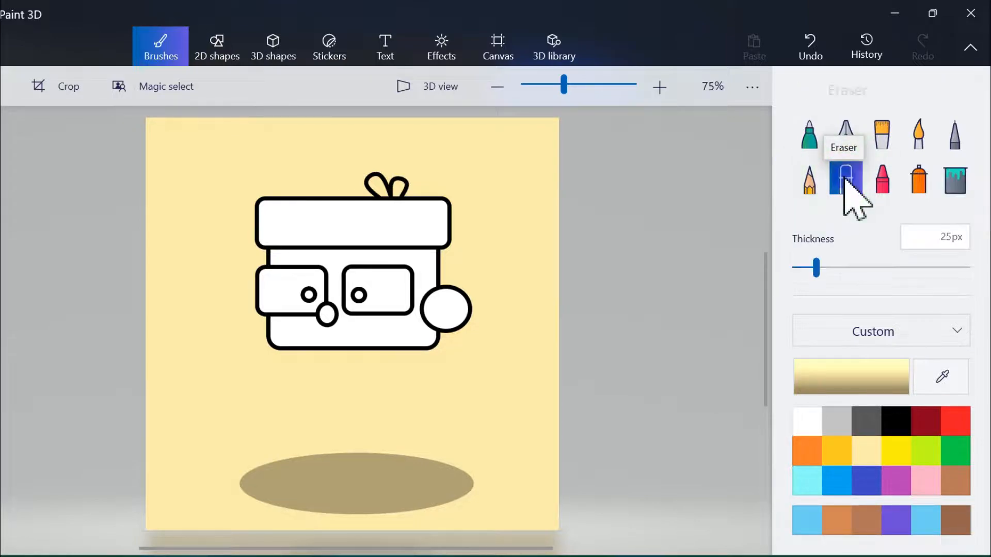
{"action": "left_click_drag", "start_coordinate": [274, 248], "coordinate": [434, 248]}
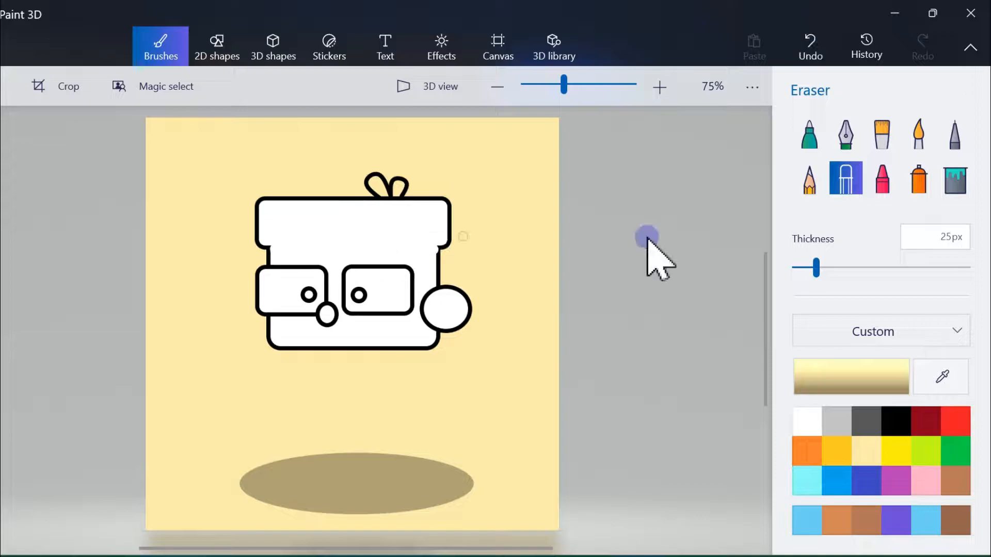
Step: Draw a pointed peak near the middle of the hair block's lower edge with two black 10px 3-point curves
{"action": "left_click", "coordinate": [219, 49]}
{"action": "left_click", "coordinate": [830, 150]}
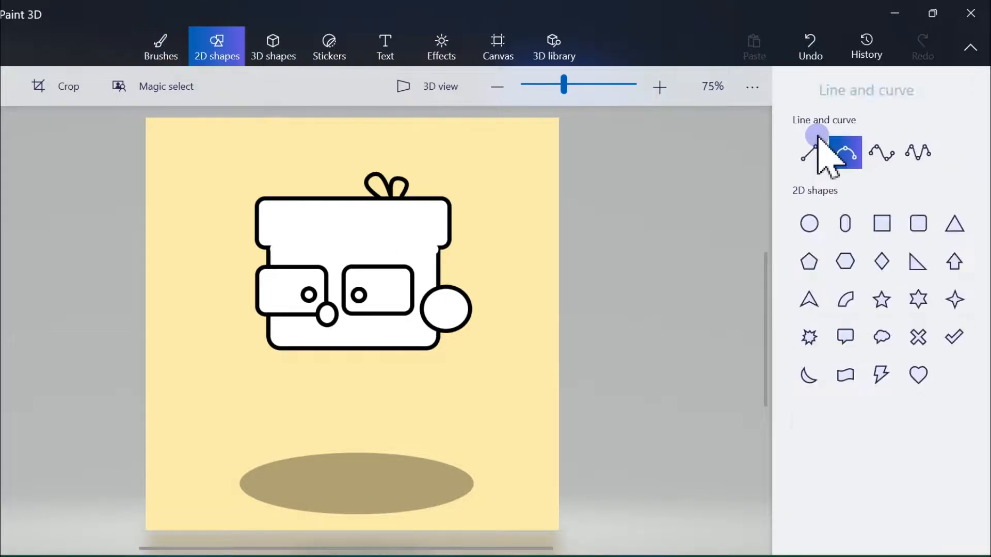
{"action": "left_click_drag", "start_coordinate": [382, 233], "coordinate": [359, 248]}
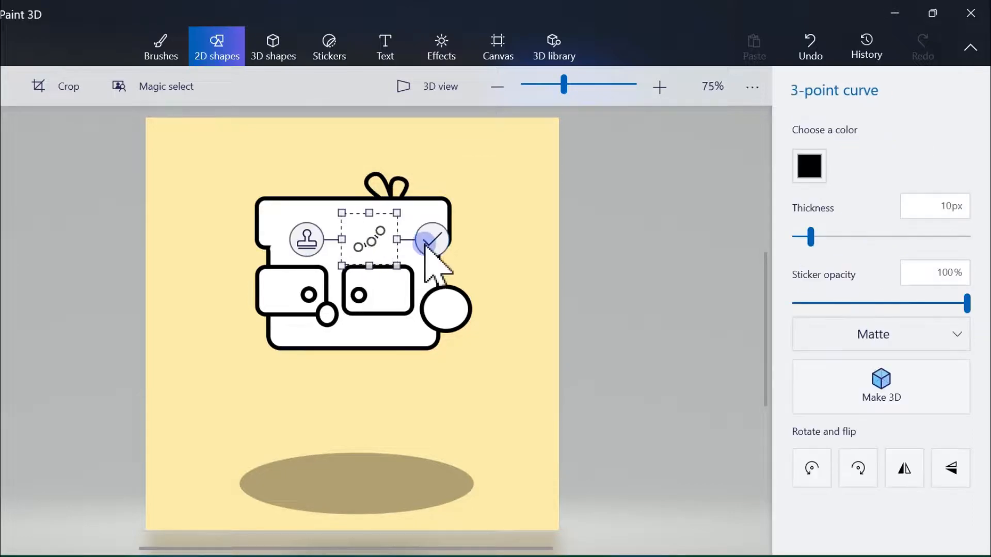
{"action": "left_click", "coordinate": [593, 219]}
{"action": "left_click", "coordinate": [839, 156]}
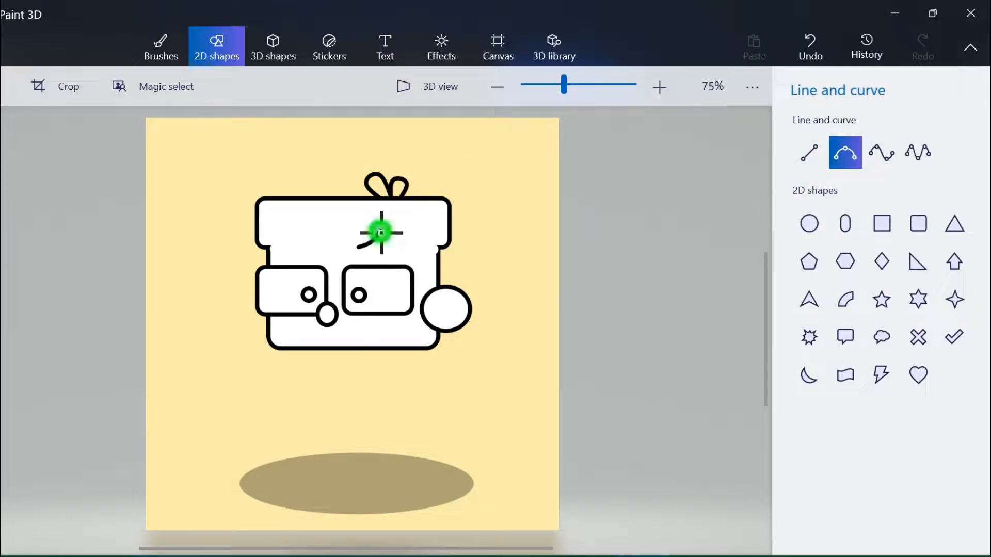
{"action": "left_click_drag", "start_coordinate": [404, 253], "coordinate": [402, 251]}
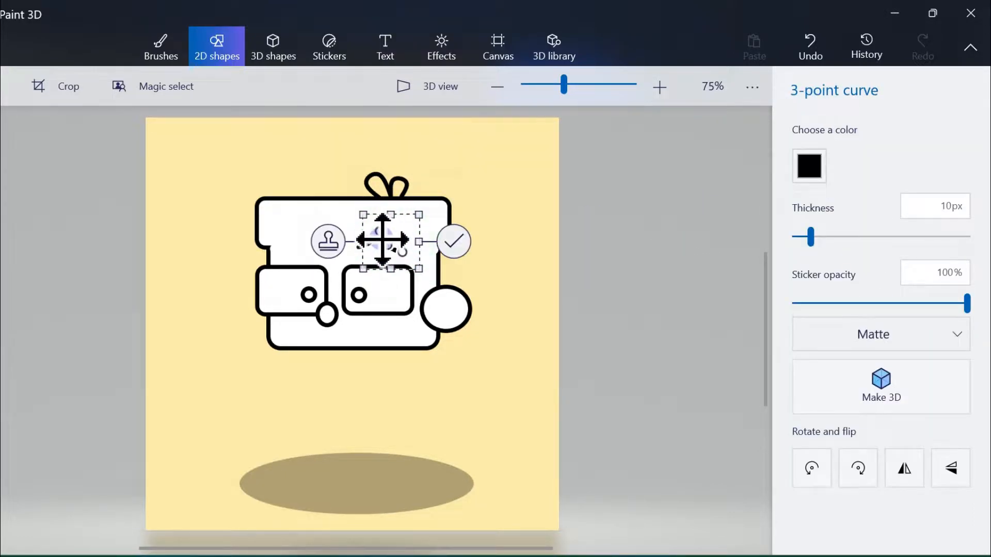
{"action": "left_click", "coordinate": [457, 244]}
Step: Add a short upright strand and a longer outward-sloping strand to the right of the fringe's peak with 3-point curves
{"action": "left_click", "coordinate": [845, 153]}
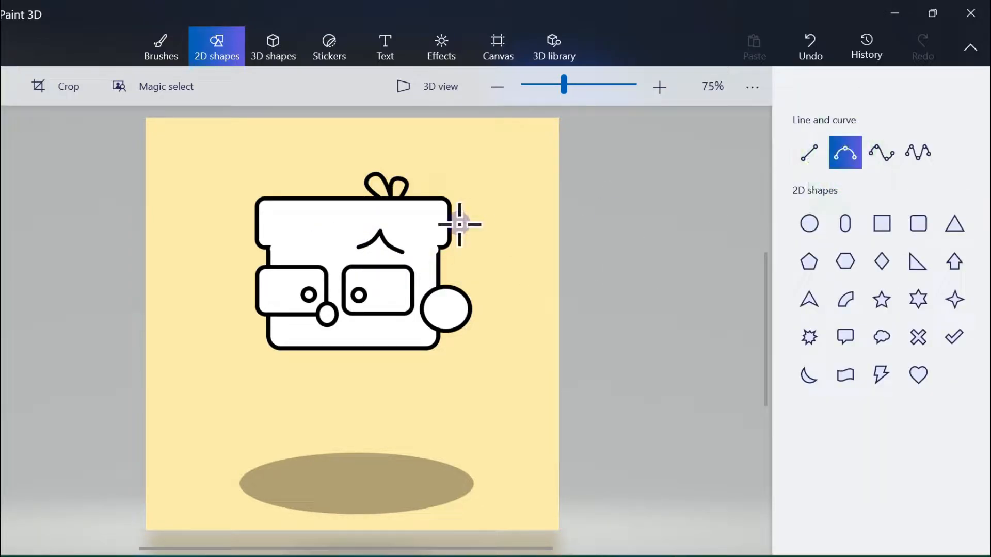
{"action": "left_click_drag", "start_coordinate": [404, 247], "coordinate": [401, 248]}
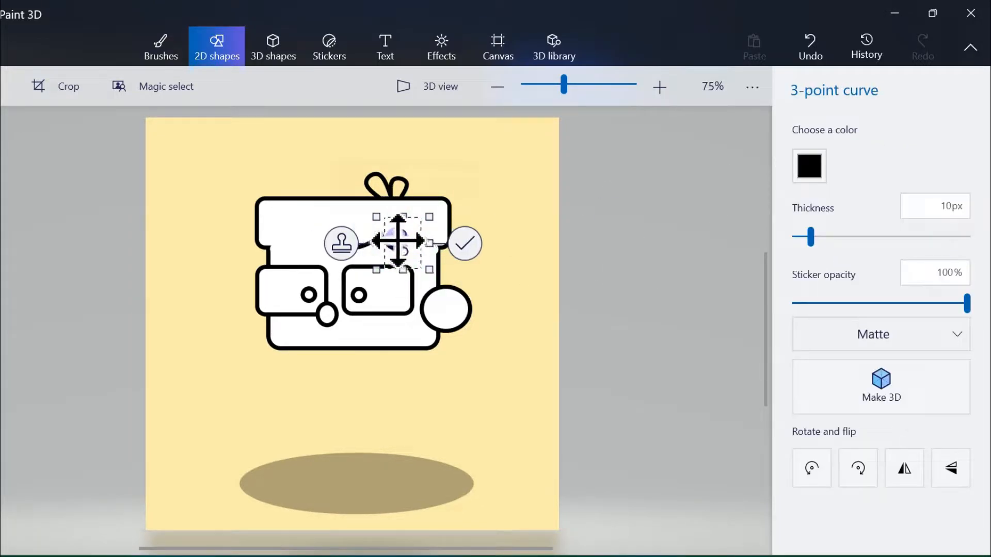
{"action": "left_click", "coordinate": [465, 245]}
{"action": "left_click", "coordinate": [845, 153]}
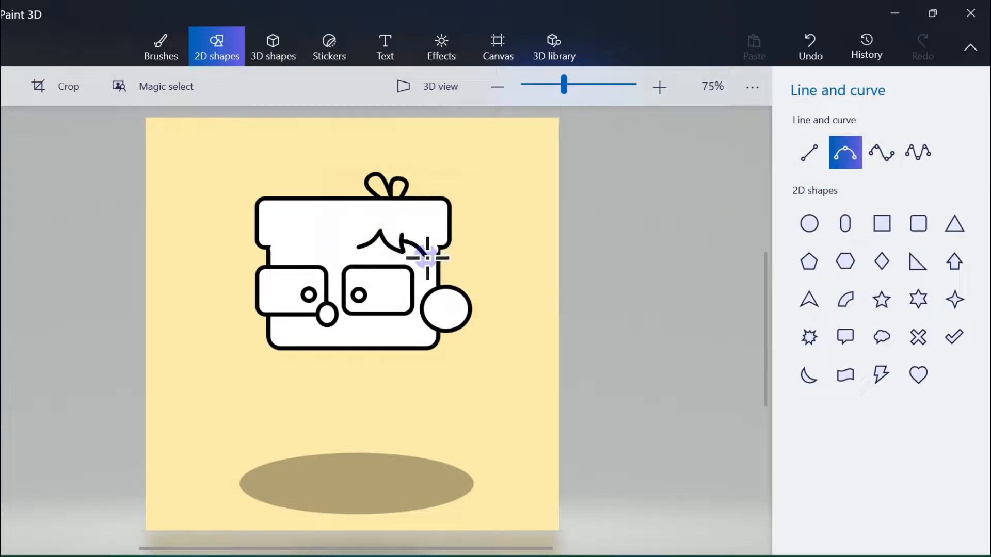
{"action": "left_click_drag", "start_coordinate": [427, 258], "coordinate": [416, 245]}
{"action": "left_click", "coordinate": [476, 251]}
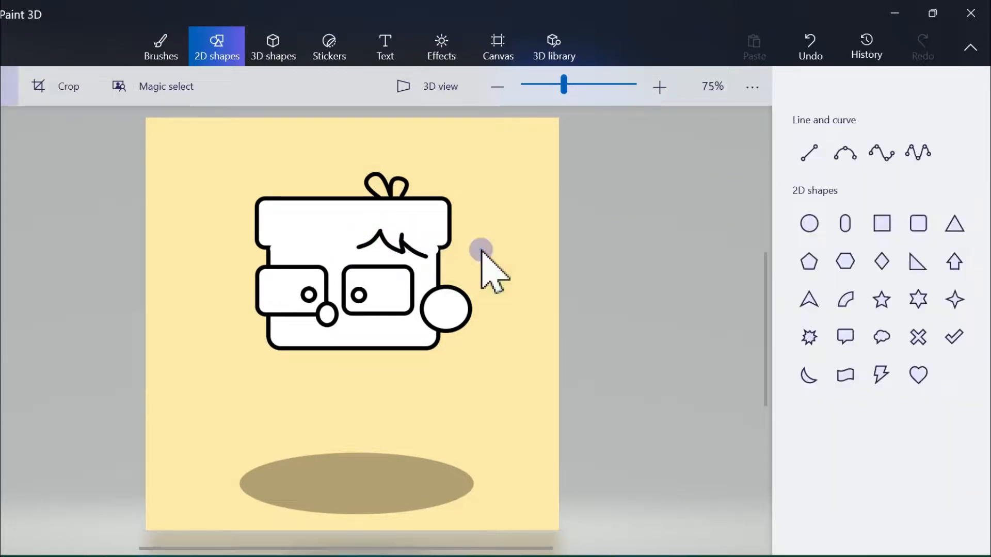
Step: Draw a sloping fringe strand to the left of the peak with a 3-point curve
{"action": "left_click", "coordinate": [841, 158]}
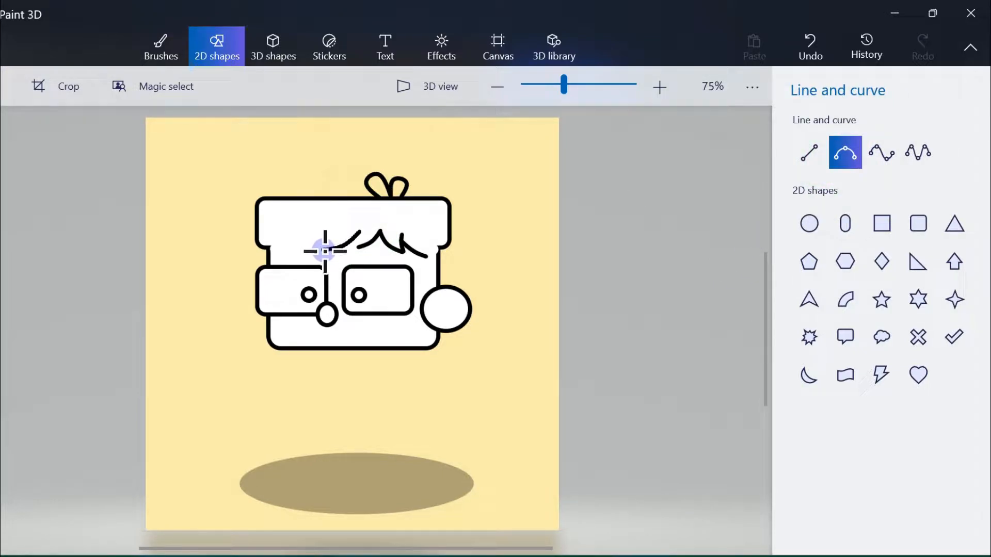
{"action": "left_click_drag", "start_coordinate": [326, 252], "coordinate": [328, 253]}
{"action": "left_click", "coordinate": [404, 234]}
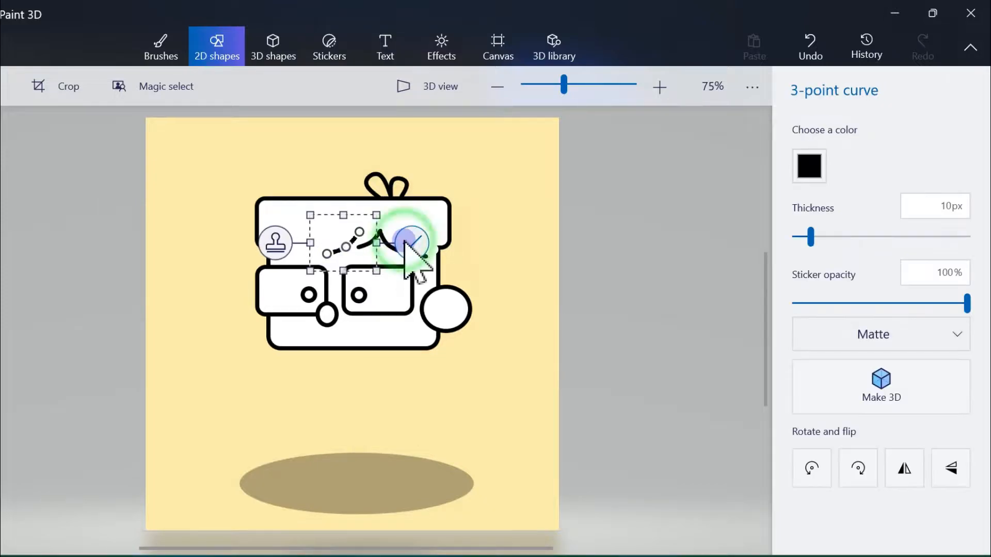
Step: Erase the two lower corners of the hair block's outline with the 25px Eraser
{"action": "left_click", "coordinate": [155, 56]}
{"action": "left_click", "coordinate": [846, 179]}
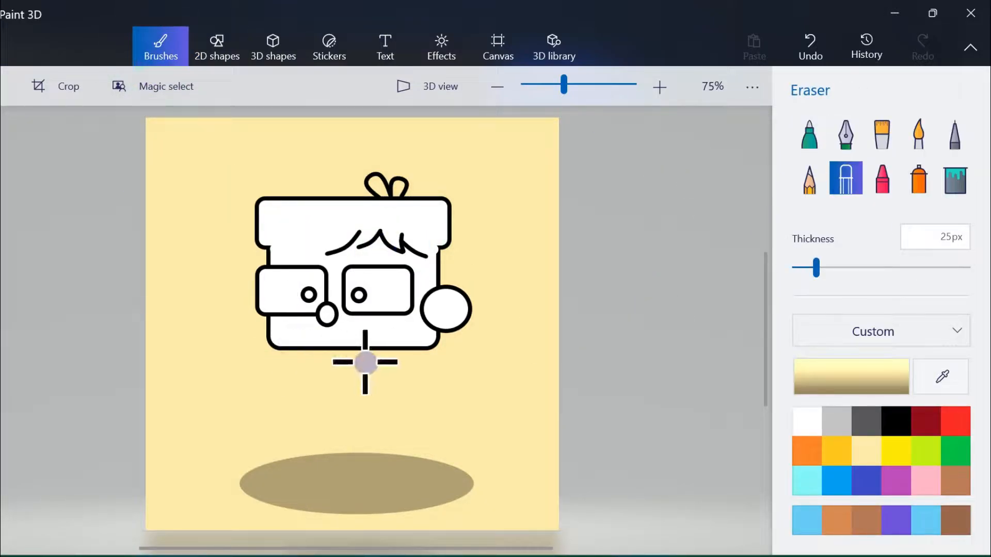
{"action": "left_click_drag", "start_coordinate": [255, 235], "coordinate": [267, 244]}
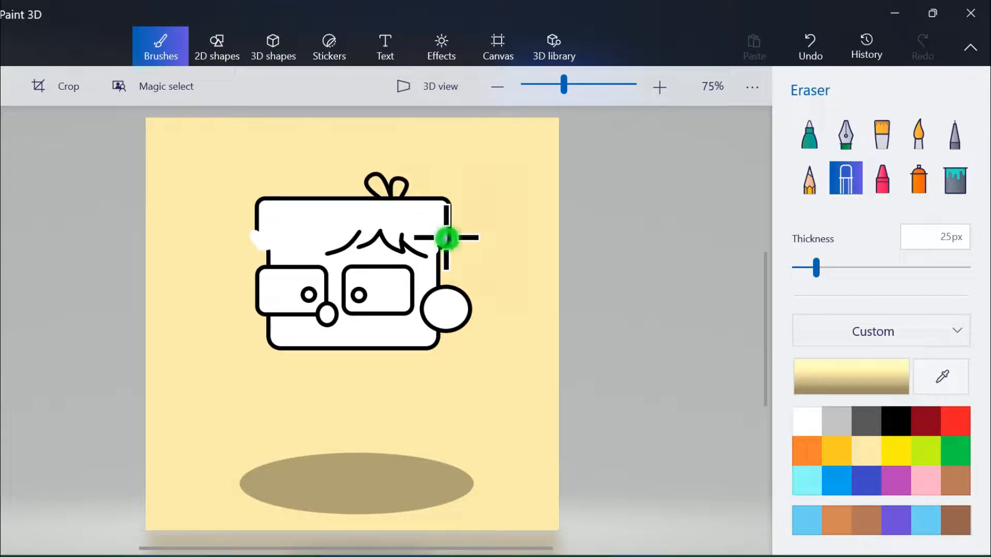
{"action": "left_click_drag", "start_coordinate": [448, 239], "coordinate": [436, 248]}
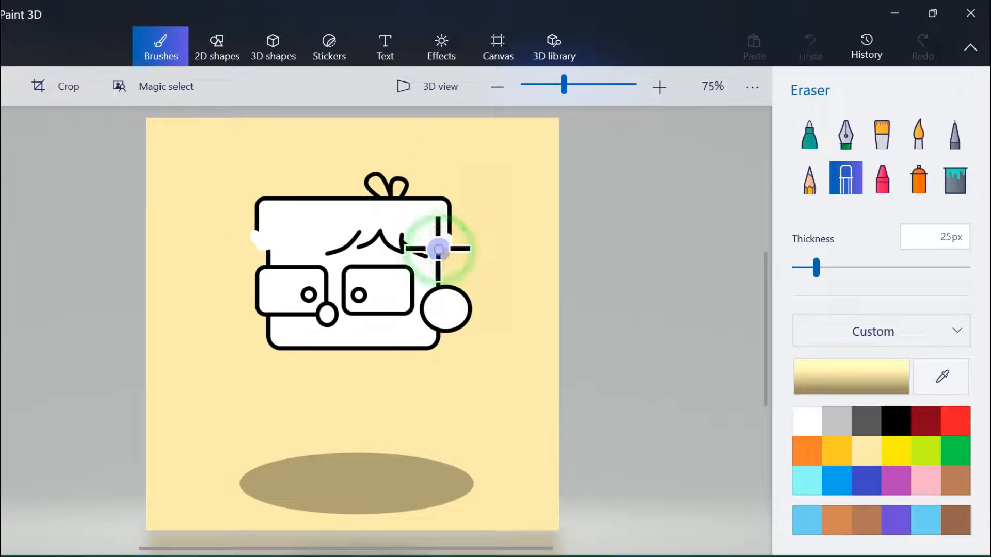
{"action": "left_click", "coordinate": [218, 48]}
{"action": "left_click", "coordinate": [845, 156]}
{"action": "left_click_drag", "start_coordinate": [332, 237], "coordinate": [257, 252]}
{"action": "left_click", "coordinate": [811, 45]}
Step: Draw the fringe's left lower edge with a 4-point curve and join its outer tip to the hair's side with a short 3-point curve
{"action": "left_click", "coordinate": [881, 152]}
{"action": "mouse_move", "coordinate": [247, 252]}
{"action": "left_mouse_down"}
{"action": "mouse_move", "coordinate": [324, 236]}
{"action": "mouse_move", "coordinate": [266, 247]}
{"action": "mouse_move", "coordinate": [304, 246]}
{"action": "mouse_move", "coordinate": [269, 248]}
{"action": "left_mouse_up"}
{"action": "left_click", "coordinate": [375, 244]}
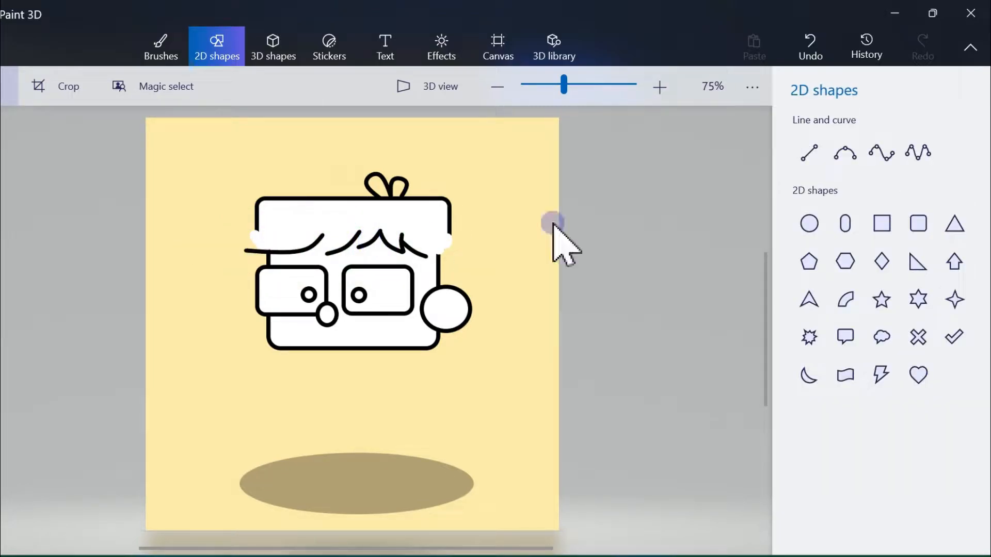
{"action": "left_click", "coordinate": [845, 152]}
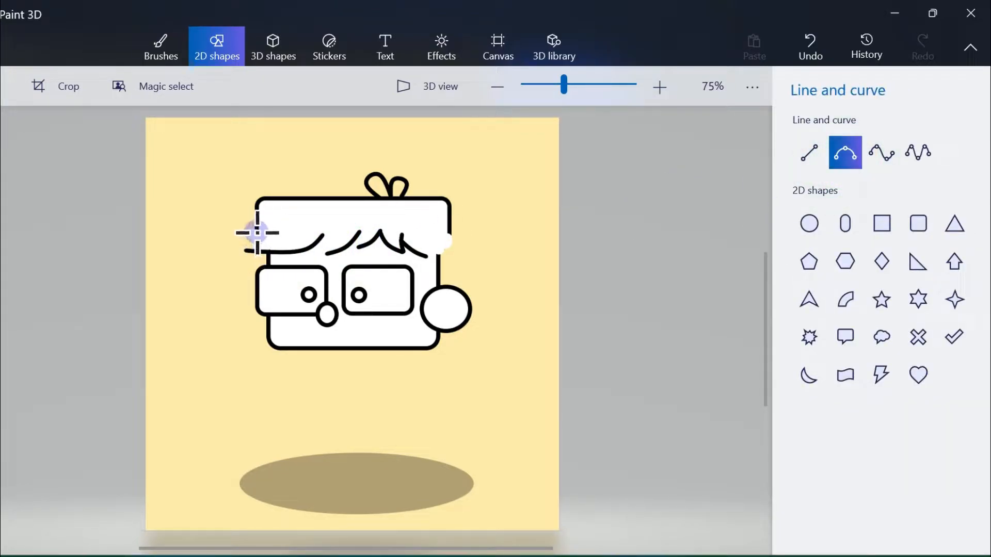
{"action": "left_click_drag", "start_coordinate": [248, 251], "coordinate": [274, 251]}
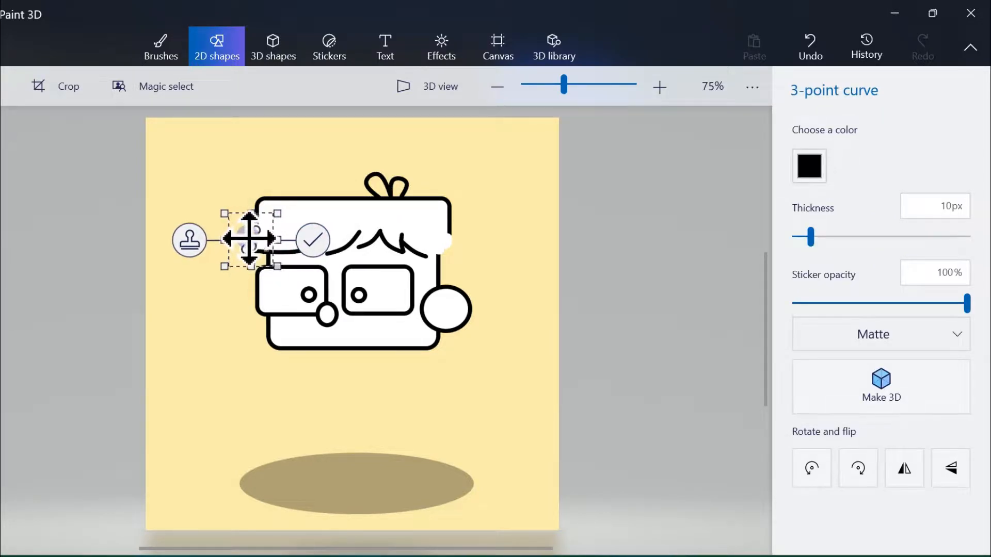
{"action": "left_click", "coordinate": [319, 240]}
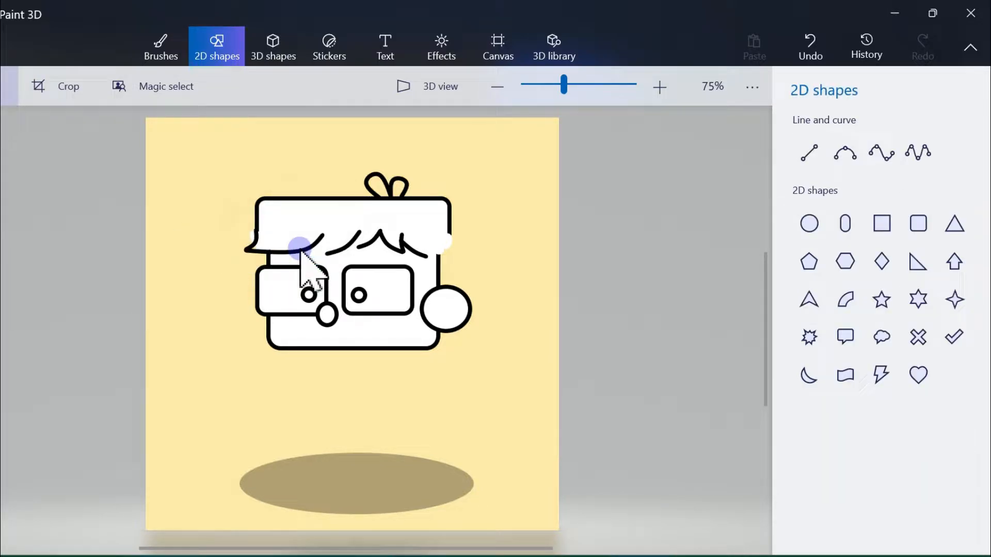
Step: Form the flared tip at the hair's right side with two 3-point curves and connect it to the fringe with a short curve
{"action": "left_click", "coordinate": [846, 153]}
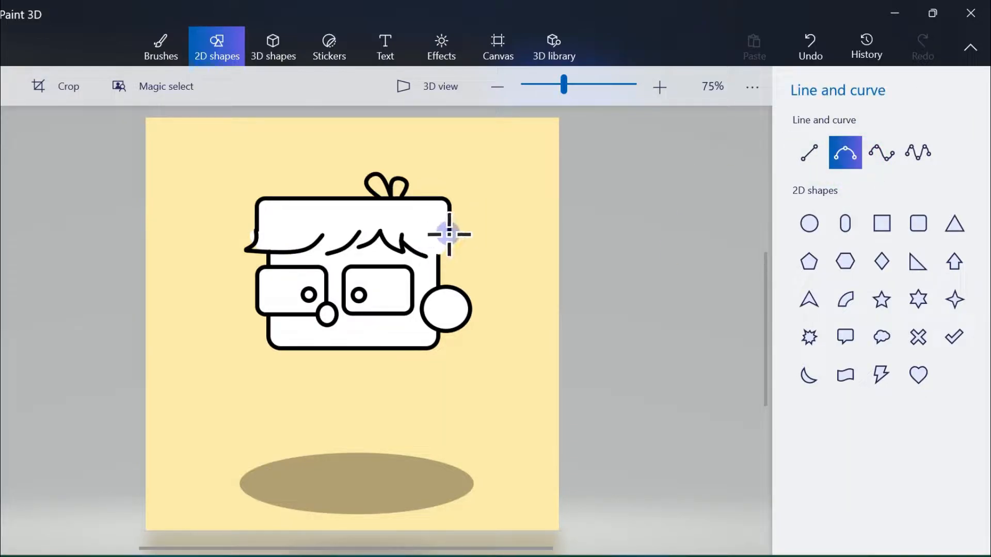
{"action": "left_click_drag", "start_coordinate": [464, 255], "coordinate": [436, 240]}
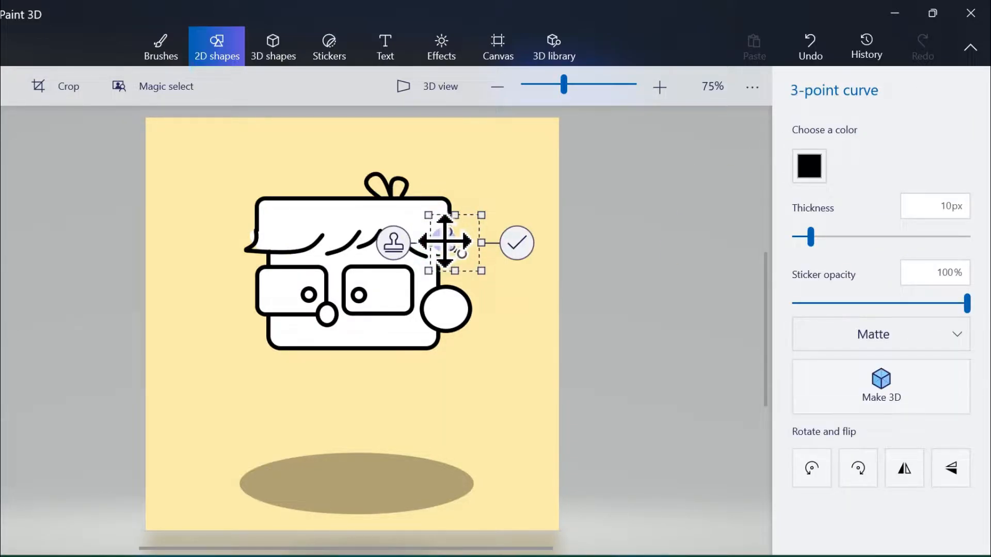
{"action": "left_click", "coordinate": [517, 243]}
{"action": "left_click", "coordinate": [843, 155]}
{"action": "left_click_drag", "start_coordinate": [422, 236], "coordinate": [465, 250]}
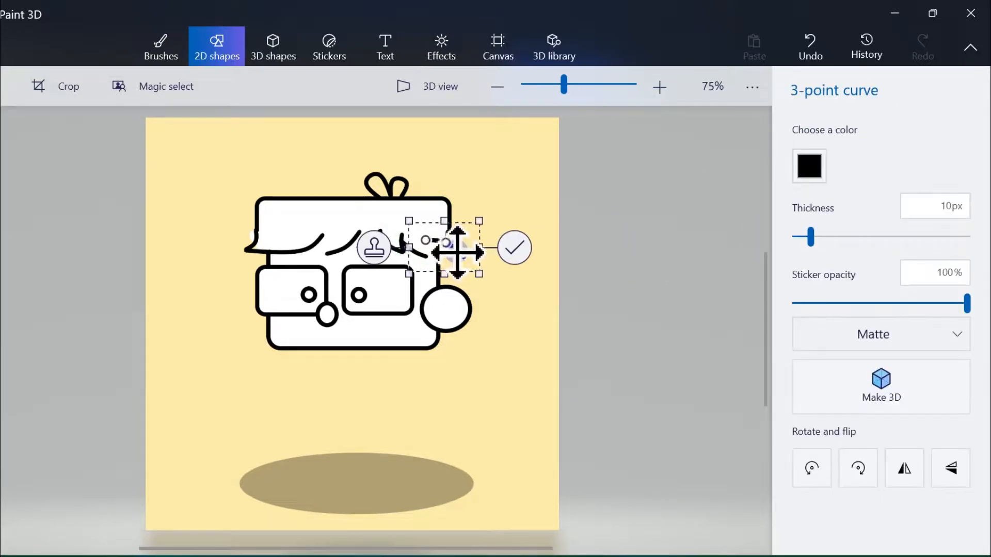
{"action": "left_click", "coordinate": [513, 248]}
{"action": "left_click", "coordinate": [846, 153]}
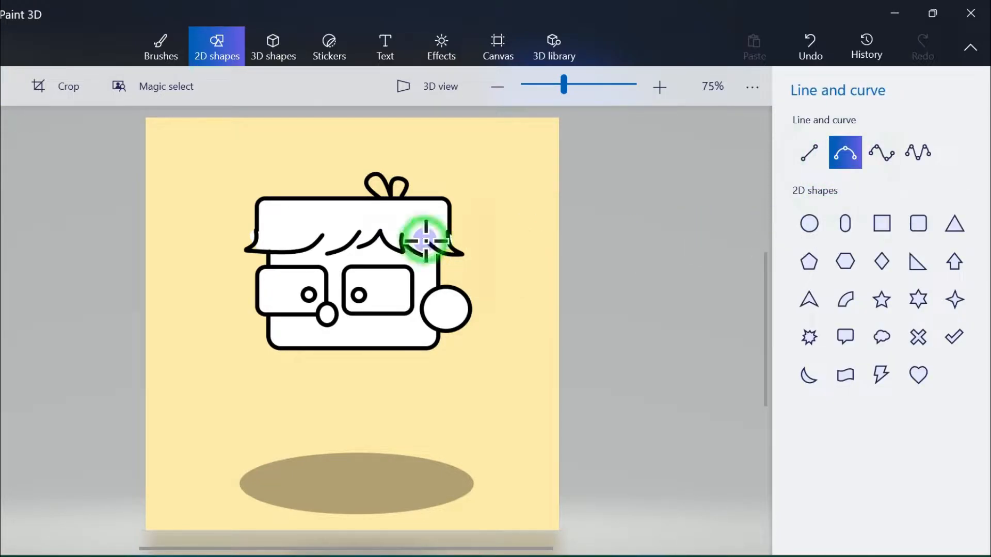
{"action": "left_click_drag", "start_coordinate": [427, 256], "coordinate": [419, 242]}
{"action": "left_click", "coordinate": [487, 248]}
Step: Close the two gaps between the fringe strands left of the peak with short 3-point curves
{"action": "left_click", "coordinate": [845, 153]}
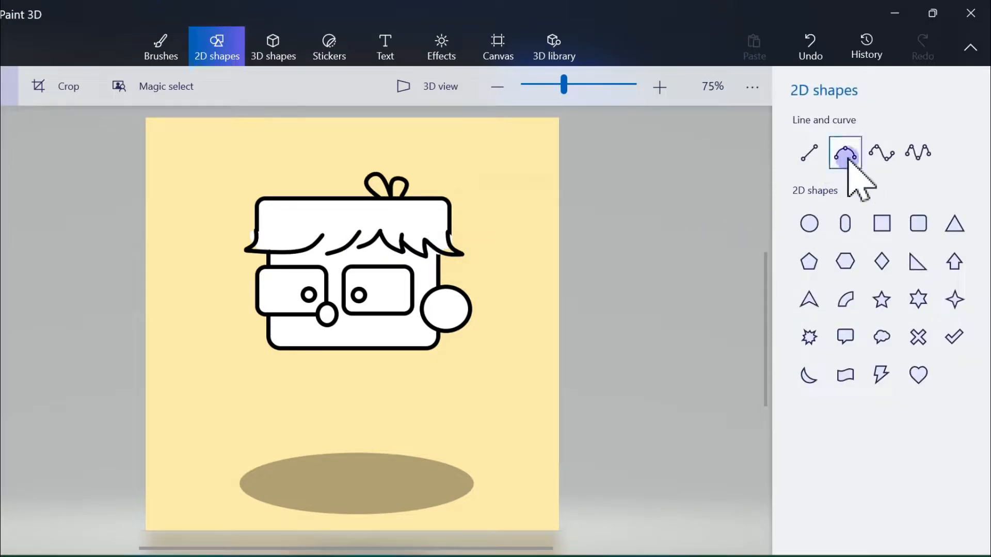
{"action": "left_click", "coordinate": [845, 153]}
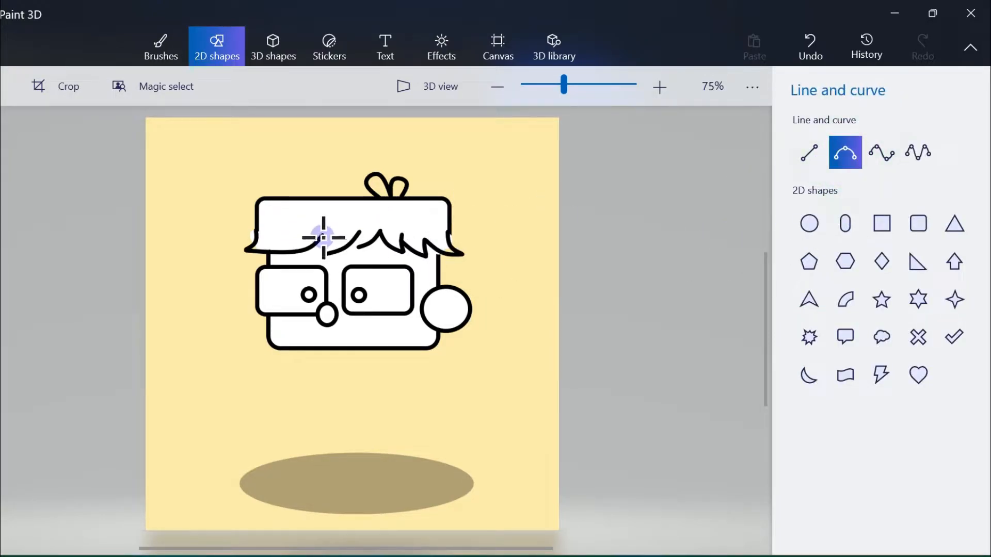
{"action": "left_click_drag", "start_coordinate": [329, 255], "coordinate": [380, 245]}
{"action": "left_click", "coordinate": [527, 200]}
{"action": "left_click", "coordinate": [845, 154]}
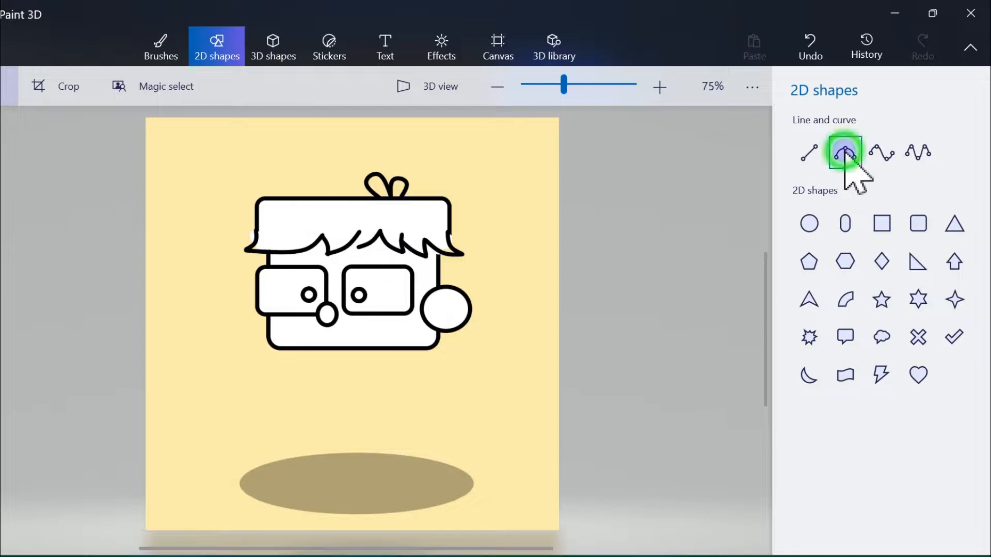
{"action": "left_click_drag", "start_coordinate": [355, 250], "coordinate": [423, 242]}
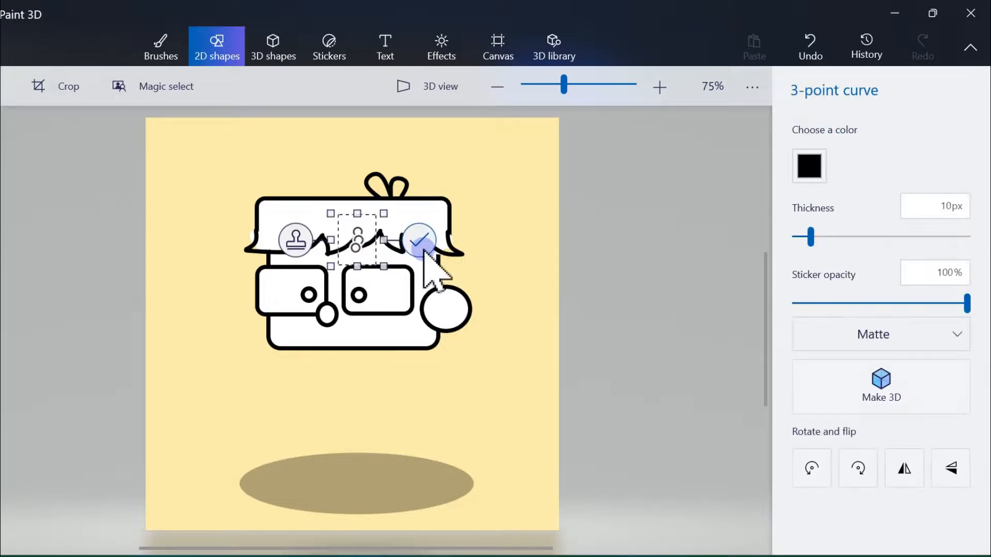
{"action": "left_click", "coordinate": [424, 243]}
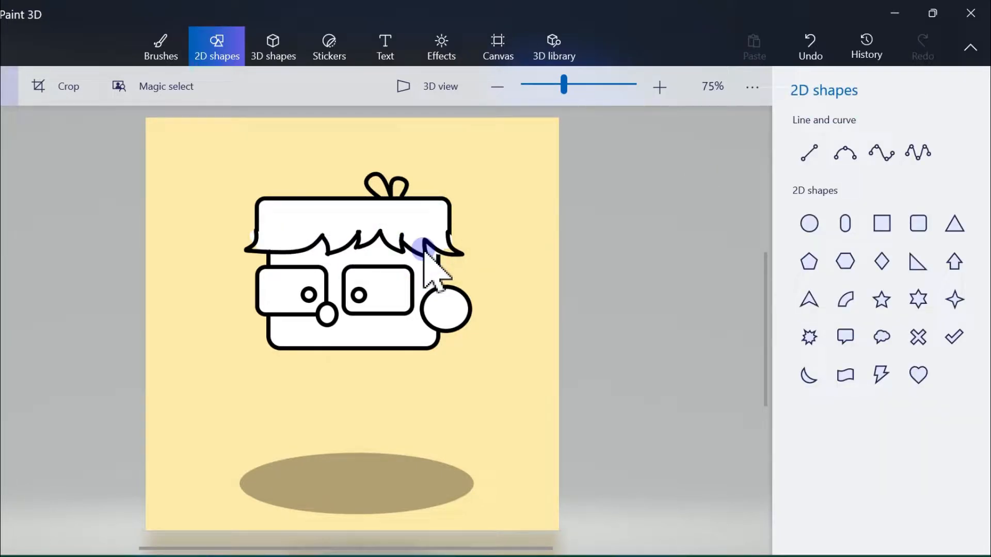
Step: Draw two long, nearly parallel 3-point curves sweeping down the left part of the hair as an inner lock
{"action": "left_click", "coordinate": [845, 153]}
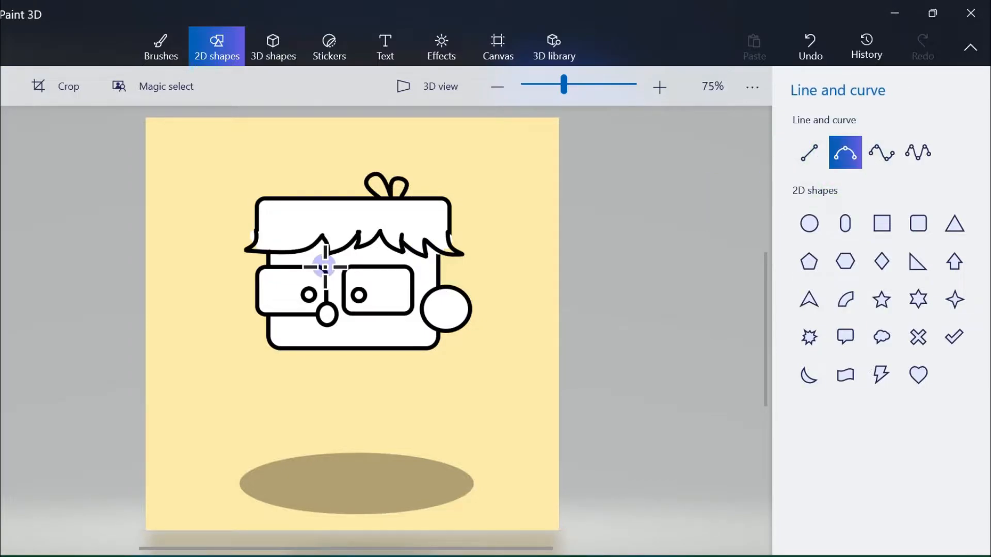
{"action": "left_click_drag", "start_coordinate": [320, 210], "coordinate": [304, 235]}
{"action": "left_click", "coordinate": [364, 226]}
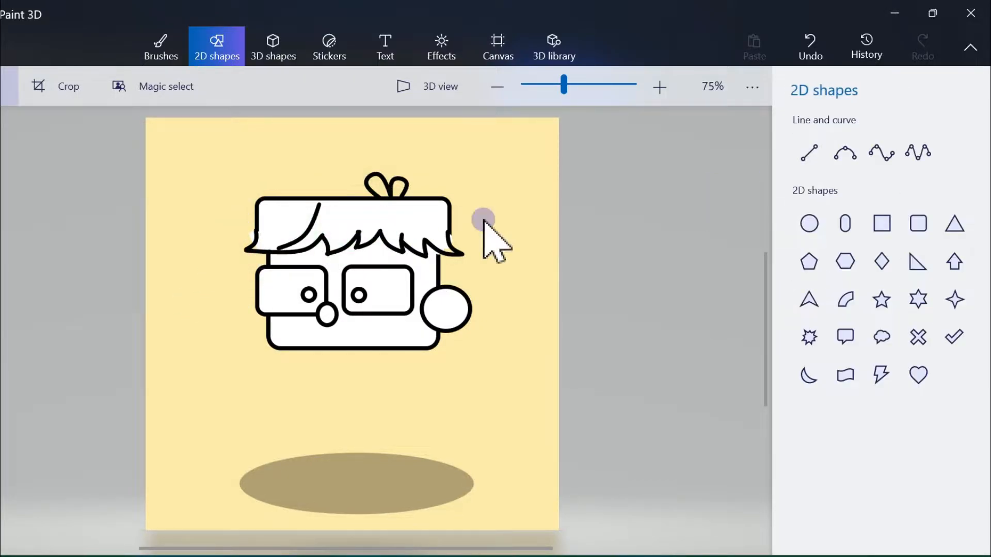
{"action": "left_click", "coordinate": [844, 153]}
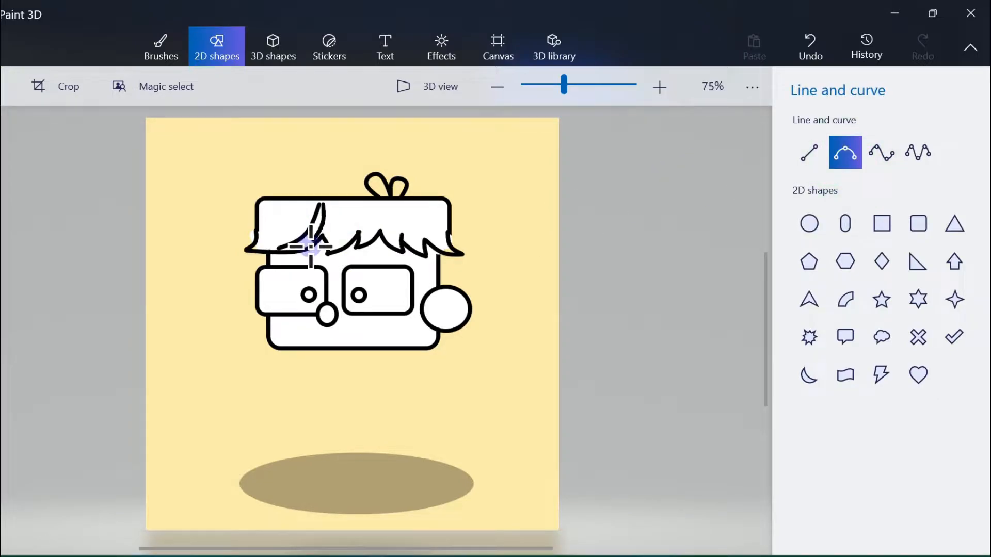
{"action": "left_click_drag", "start_coordinate": [305, 251], "coordinate": [321, 206]}
{"action": "left_click", "coordinate": [376, 223]}
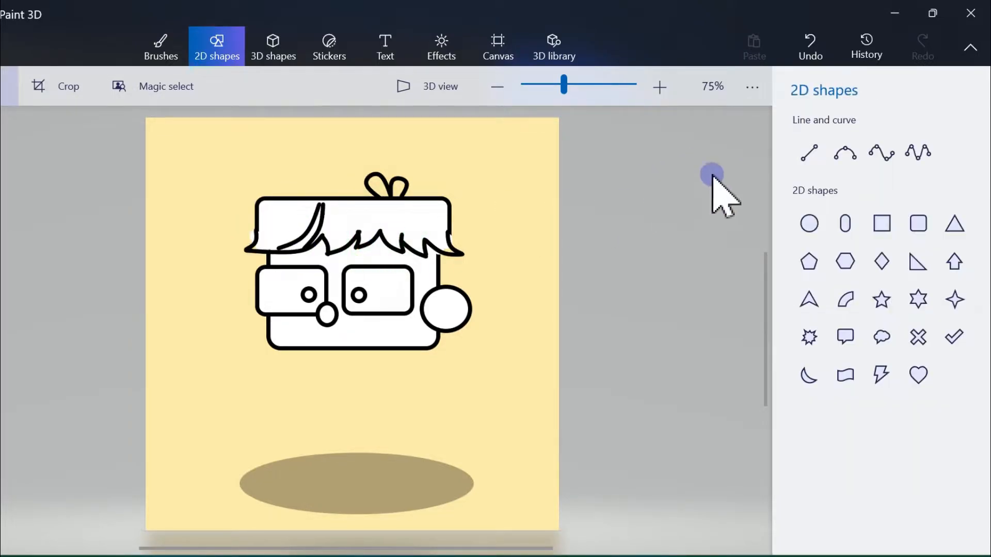
Step: Draw two long 3-point curve strands running from the hair's upper right part down toward the fringe
{"action": "left_click", "coordinate": [844, 153]}
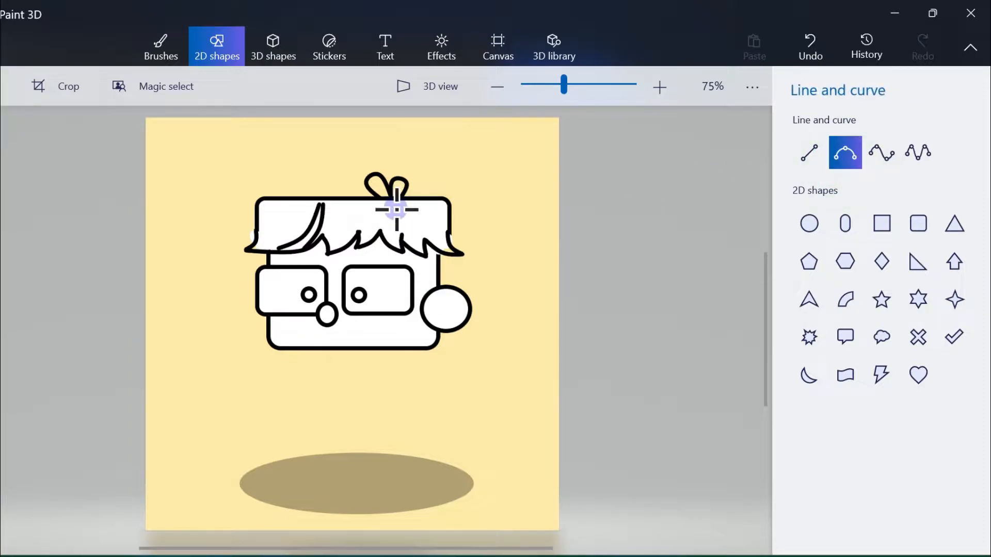
{"action": "left_click", "coordinate": [421, 250]}
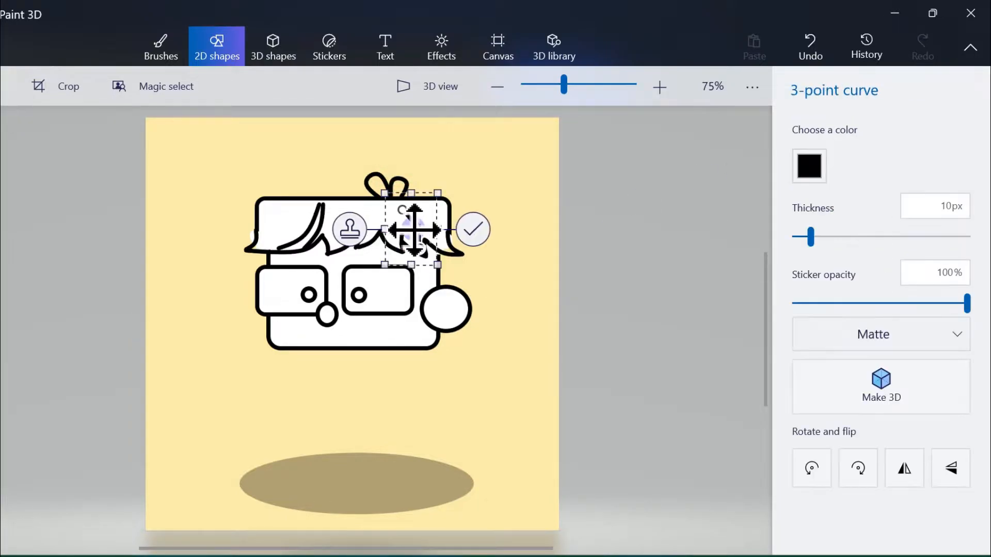
{"action": "left_click", "coordinate": [474, 225]}
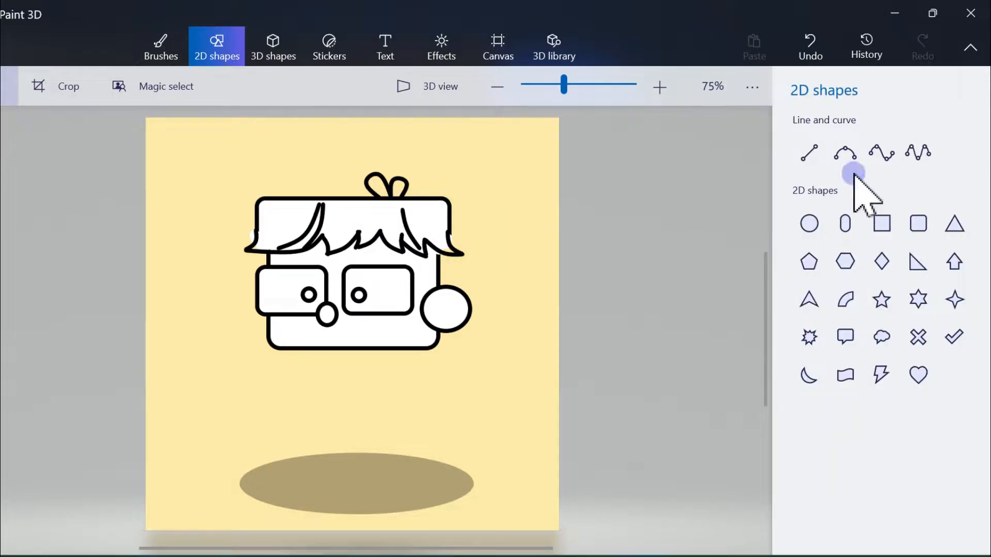
{"action": "left_click", "coordinate": [846, 153]}
{"action": "left_click_drag", "start_coordinate": [427, 206], "coordinate": [449, 238]}
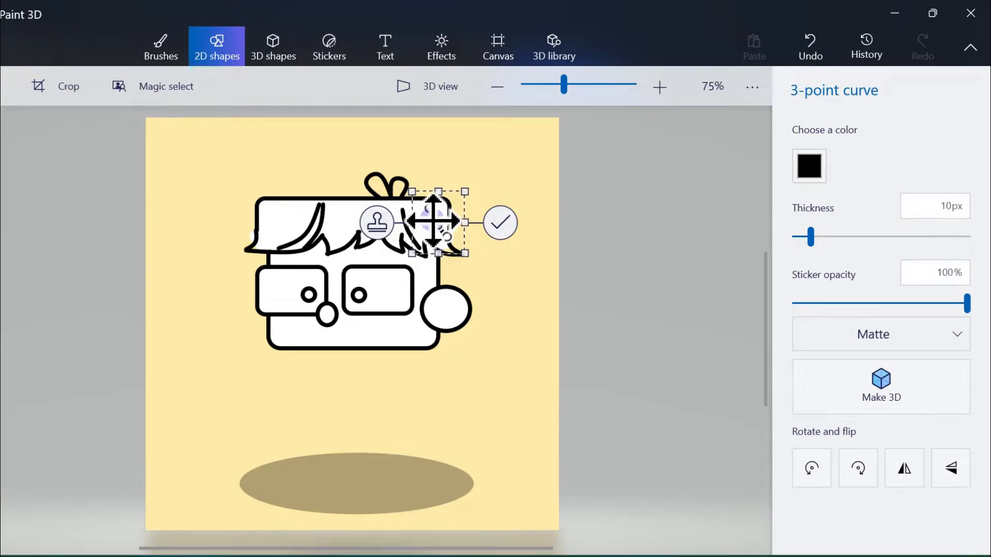
{"action": "left_click", "coordinate": [499, 223]}
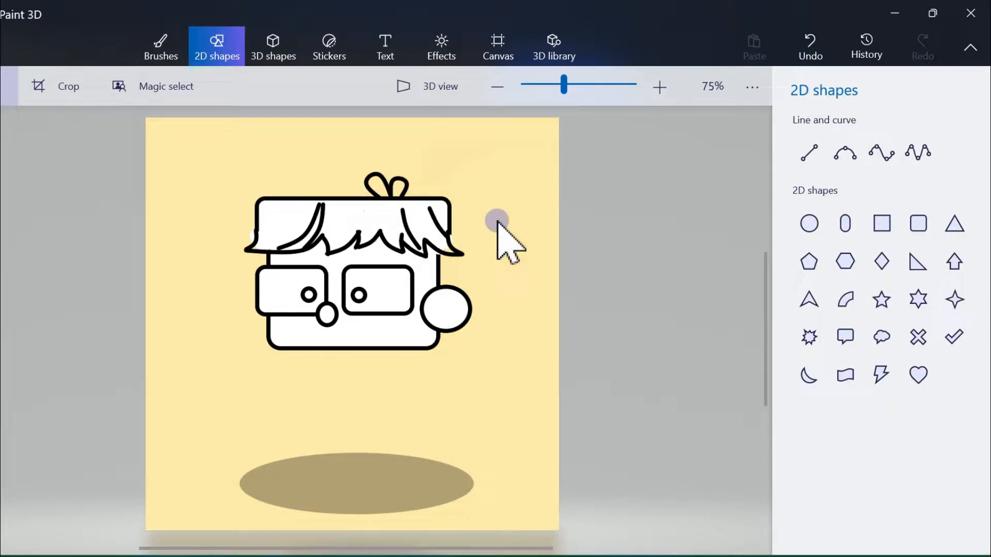
Step: Draw a small smiling mouth below the nose with a 10px black 4-point curve
{"action": "left_click", "coordinate": [882, 152]}
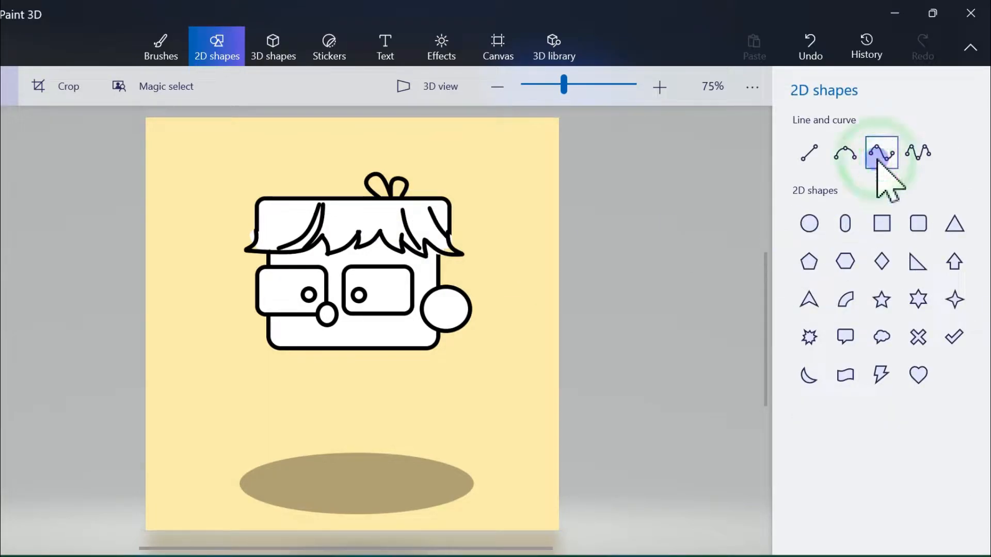
{"action": "left_click_drag", "start_coordinate": [320, 337], "coordinate": [351, 335]}
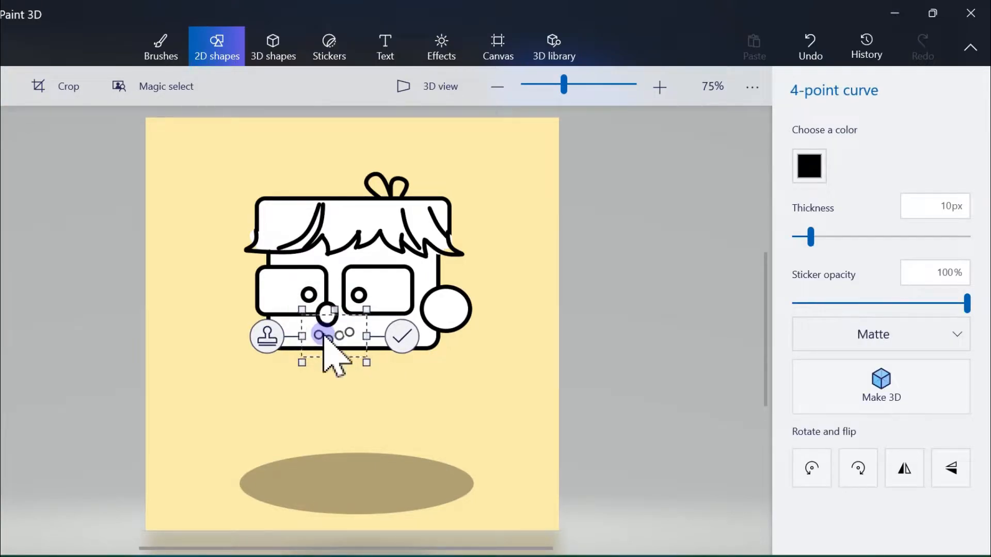
{"action": "left_click_drag", "start_coordinate": [346, 328], "coordinate": [319, 334]}
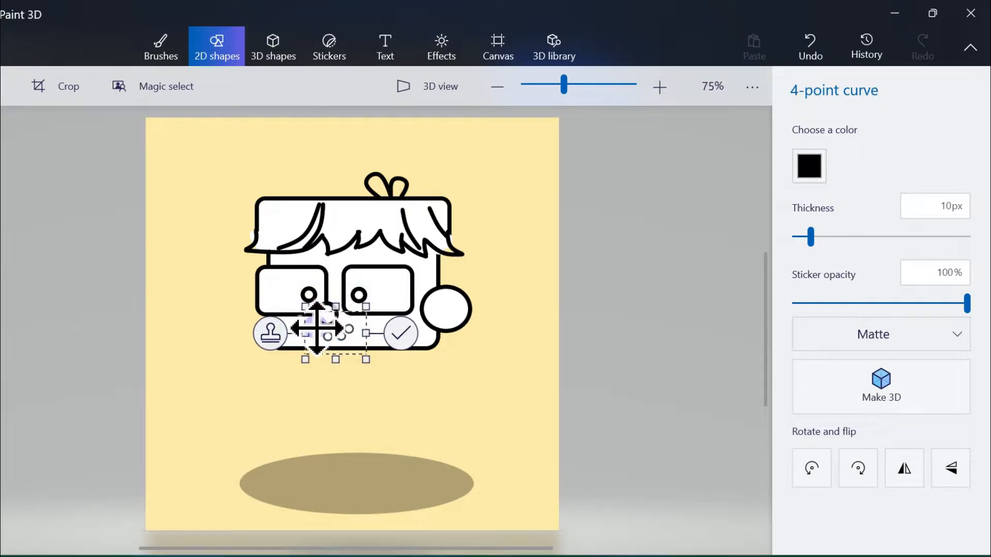
{"action": "left_click", "coordinate": [401, 333]}
Step: Join the two glasses lenses above the nose with a short arched 3-point curve as the bridge
{"action": "left_click", "coordinate": [810, 153]}
{"action": "left_click", "coordinate": [846, 154]}
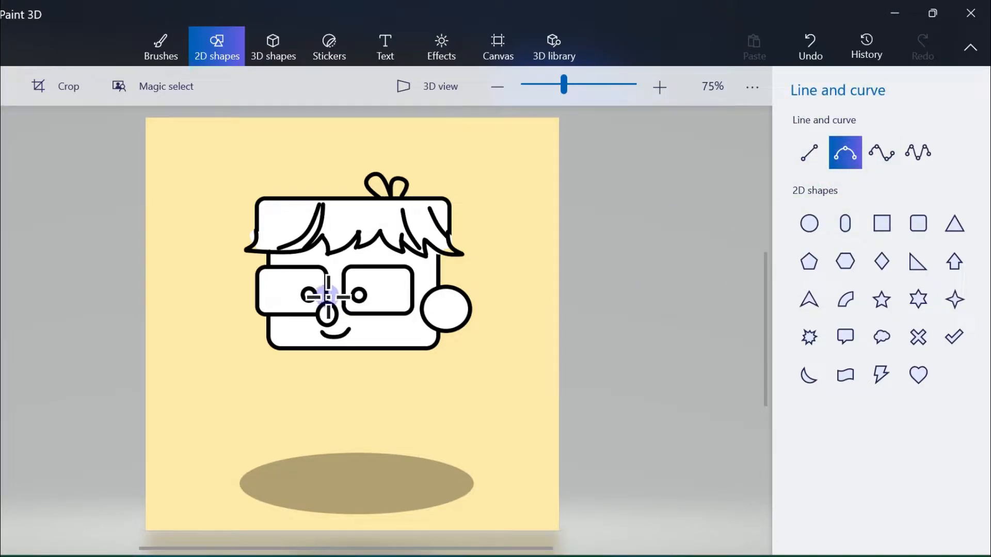
{"action": "left_click_drag", "start_coordinate": [343, 296], "coordinate": [327, 296]}
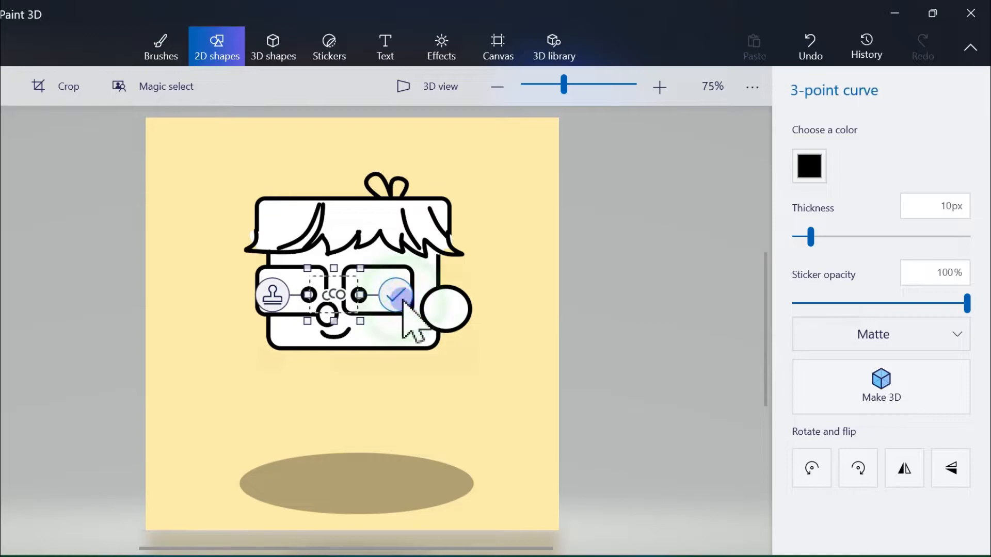
{"action": "left_click", "coordinate": [390, 292]}
Step: Draw a vertical 10px black line from the fringe down to the ear to mark off the sideburn
{"action": "left_click", "coordinate": [809, 153]}
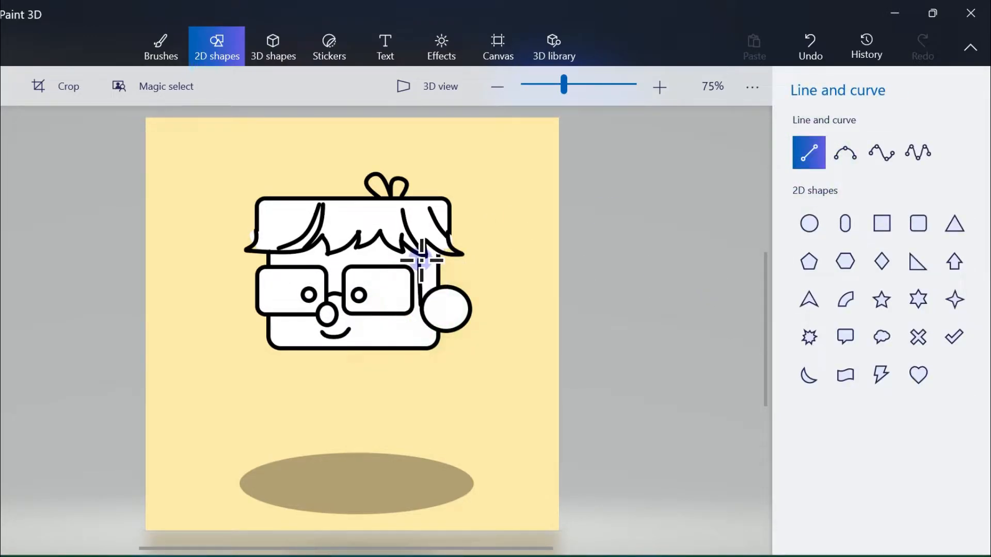
{"action": "left_click_drag", "start_coordinate": [422, 256], "coordinate": [421, 305]}
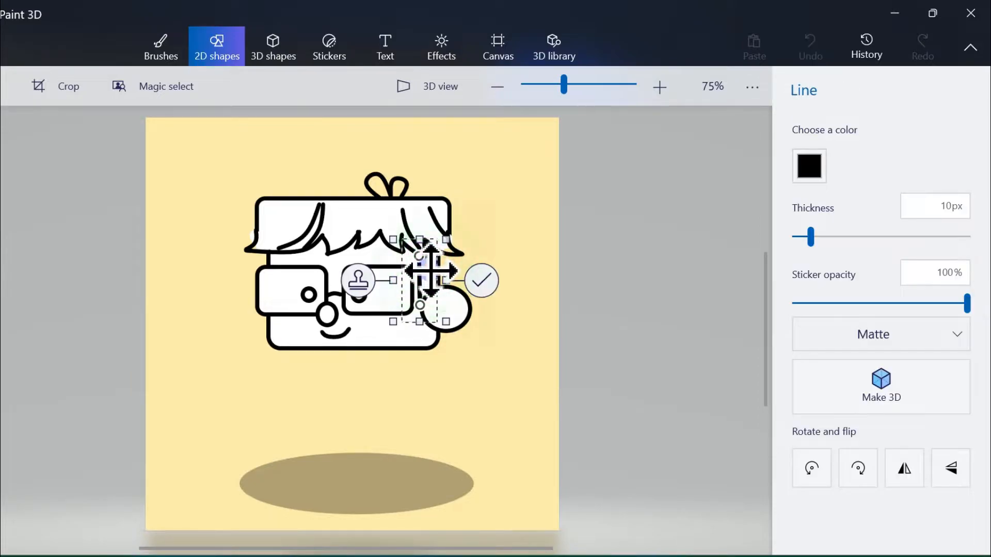
{"action": "left_click", "coordinate": [483, 281]}
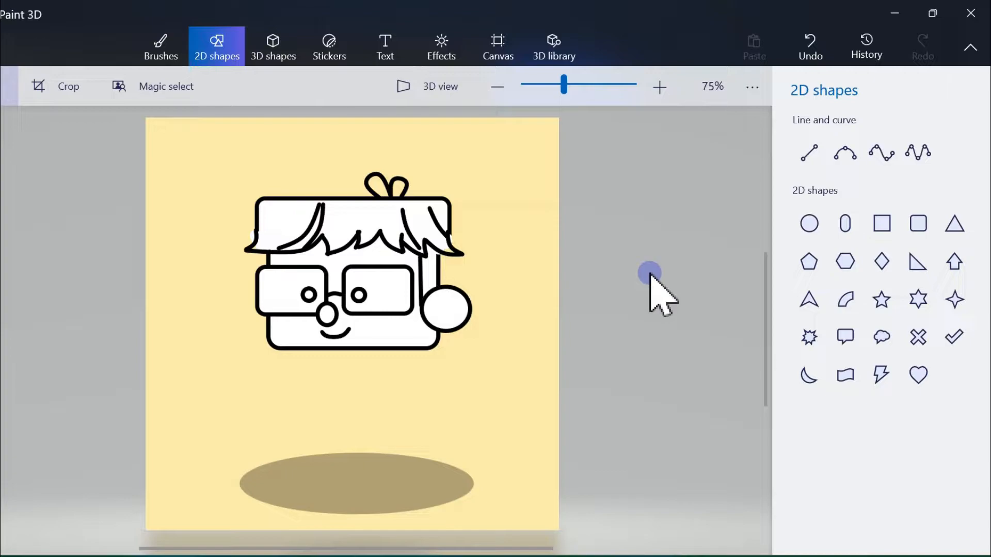
Step: Erase the ear outline where it overlaps the face and part of the nose's right edge
{"action": "left_click", "coordinate": [153, 48]}
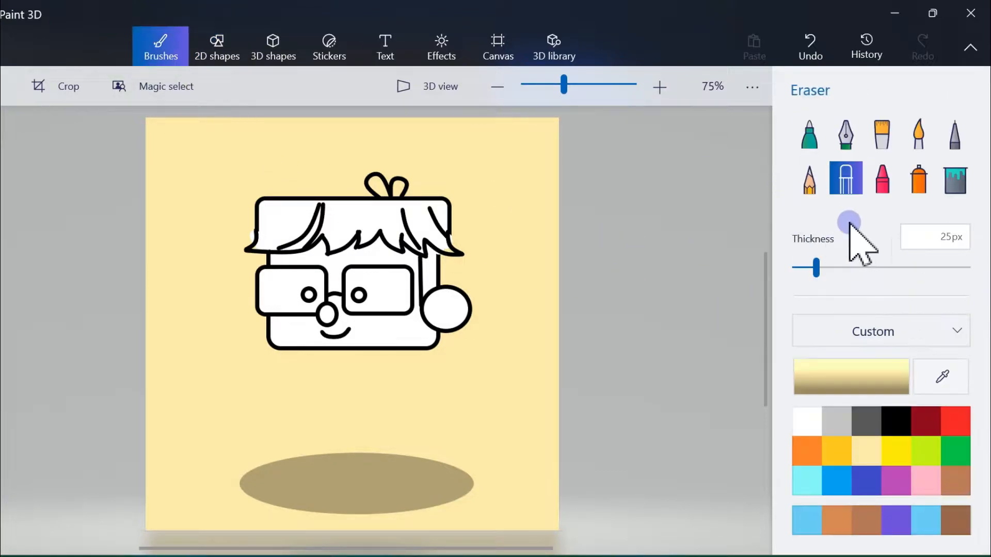
{"action": "mouse_move", "coordinate": [424, 316]}
{"action": "left_mouse_down"}
{"action": "mouse_move", "coordinate": [454, 310]}
{"action": "mouse_move", "coordinate": [440, 322]}
{"action": "left_mouse_up"}
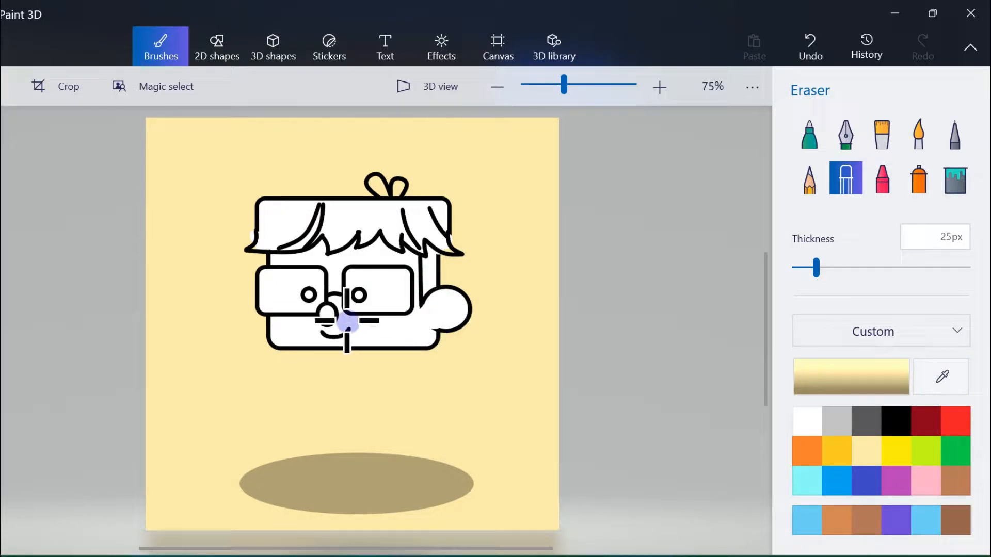
{"action": "left_click_drag", "start_coordinate": [337, 310], "coordinate": [334, 305]}
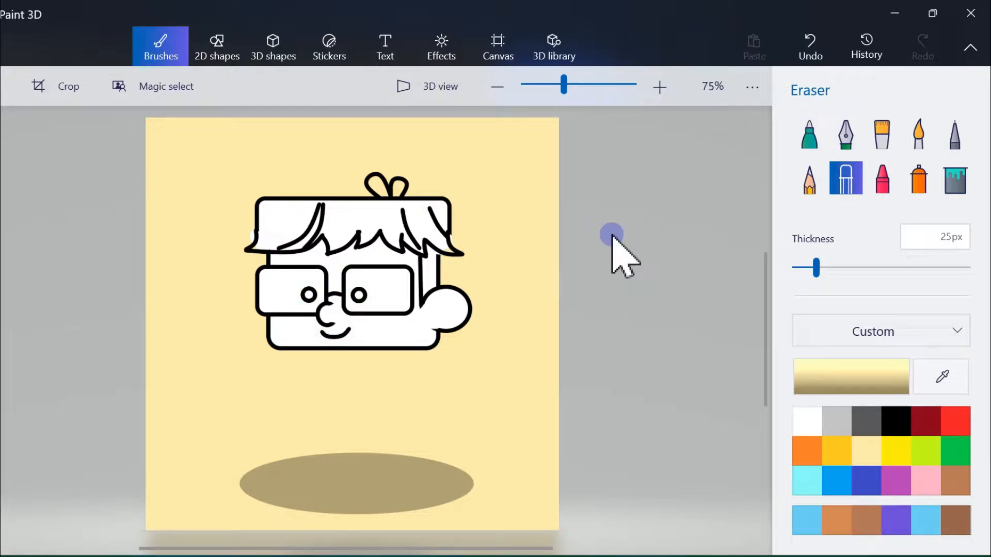
Step: Add a small white circle with a 10px black outline inside the lower left part of the ear
{"action": "left_click", "coordinate": [212, 57]}
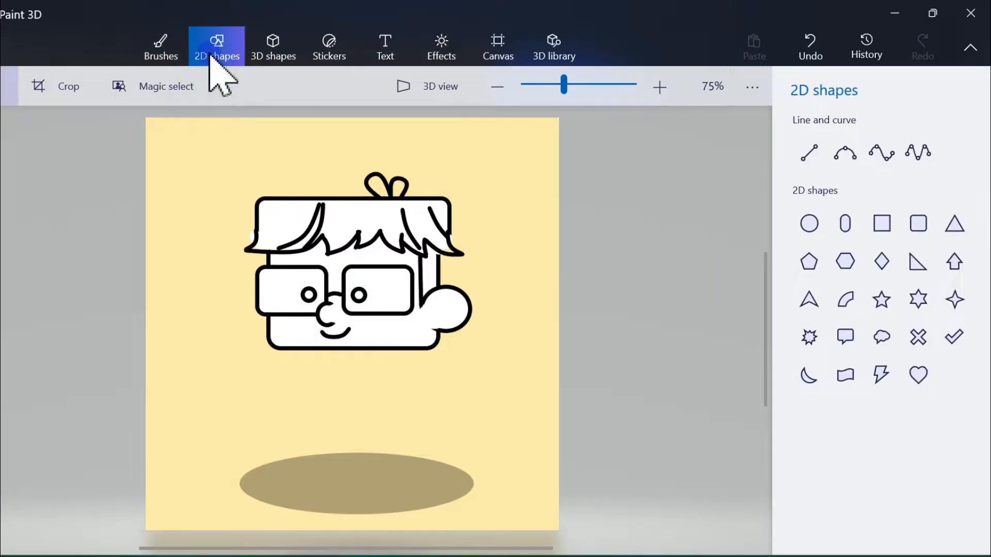
{"action": "left_click", "coordinate": [810, 224]}
{"action": "left_click_drag", "start_coordinate": [432, 310], "coordinate": [455, 331]}
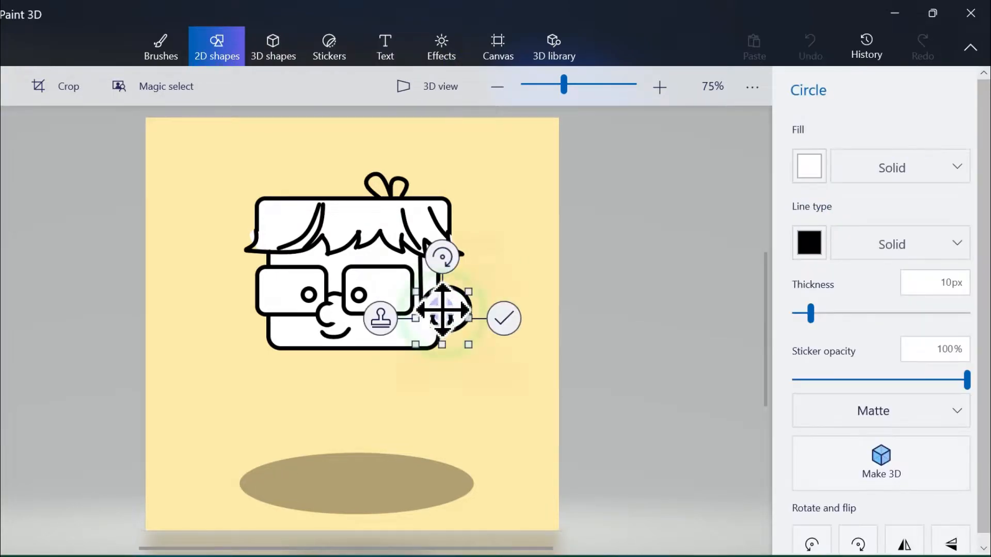
{"action": "left_click", "coordinate": [500, 316]}
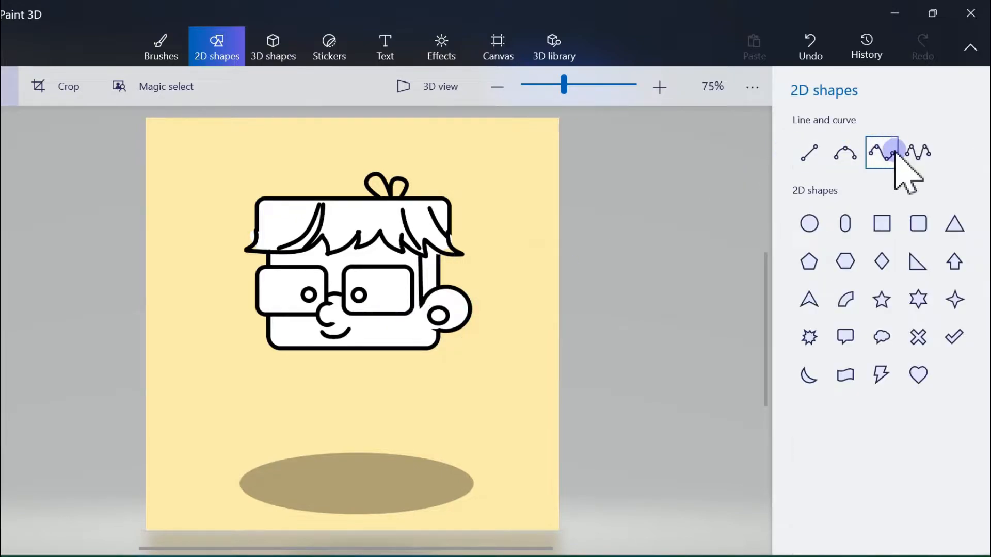
Step: Draw a 4-point curve as the ear's inner fold and erase the left part of the small ear circle
{"action": "left_click", "coordinate": [882, 152]}
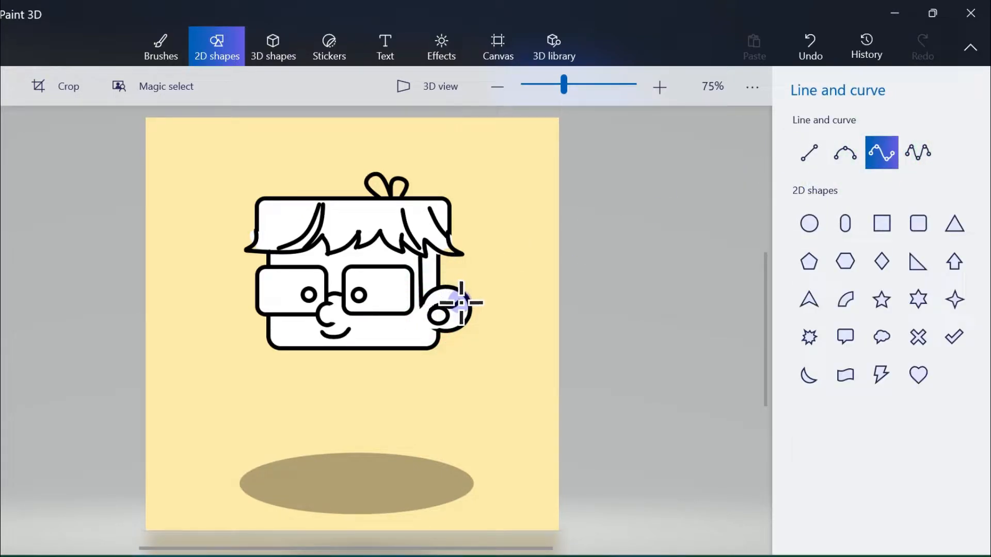
{"action": "mouse_move", "coordinate": [463, 303]}
{"action": "left_mouse_down"}
{"action": "mouse_move", "coordinate": [432, 295]}
{"action": "mouse_move", "coordinate": [445, 293]}
{"action": "left_mouse_up"}
{"action": "left_click", "coordinate": [512, 304]}
{"action": "left_click", "coordinate": [167, 55]}
{"action": "mouse_move", "coordinate": [427, 323]}
{"action": "left_mouse_down"}
{"action": "mouse_move", "coordinate": [387, 327]}
{"action": "mouse_move", "coordinate": [427, 327]}
{"action": "mouse_move", "coordinate": [413, 333]}
{"action": "left_mouse_up"}
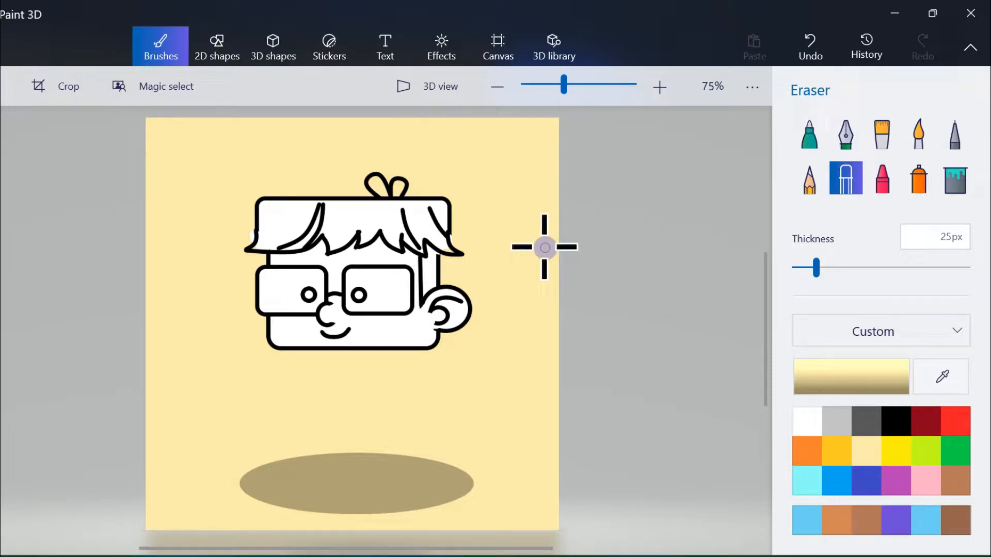
Step: Draw a curved eyebrow above the left lens with a 4-point curve and place a horizontally flipped copy above the right lens
{"action": "left_click", "coordinate": [215, 54]}
{"action": "left_click", "coordinate": [805, 154]}
{"action": "left_click", "coordinate": [881, 153]}
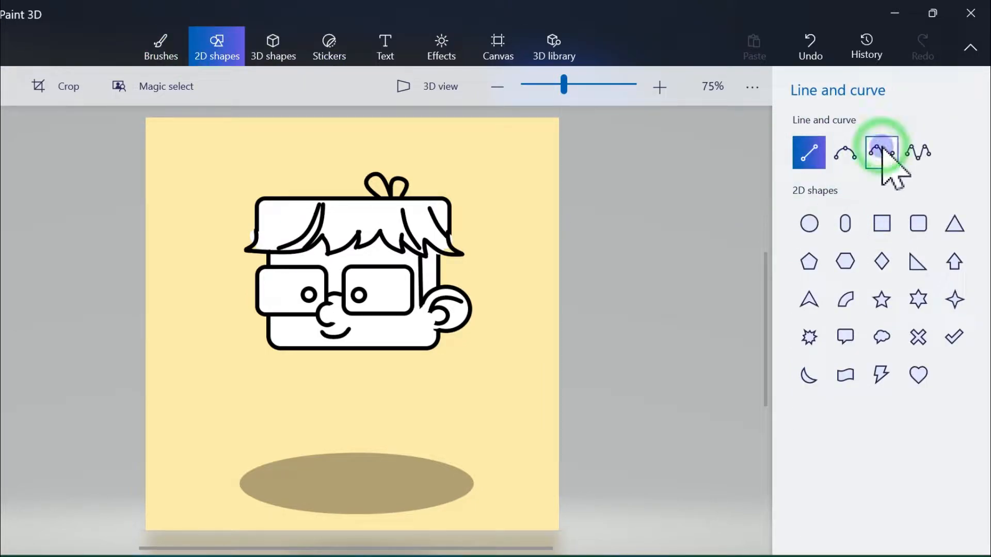
{"action": "left_click_drag", "start_coordinate": [283, 261], "coordinate": [317, 261]}
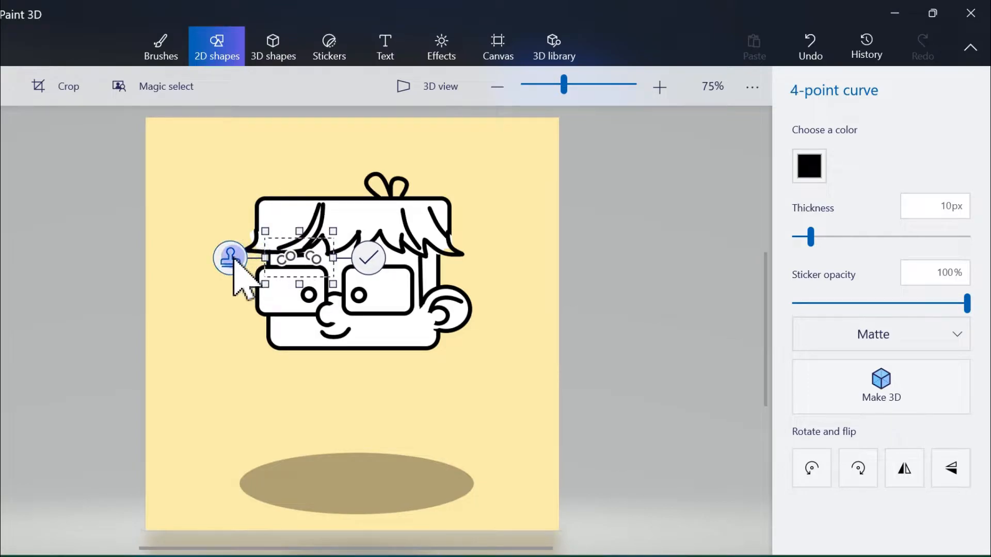
{"action": "left_click_drag", "start_coordinate": [279, 269], "coordinate": [287, 277]}
{"action": "left_click", "coordinate": [903, 469]}
{"action": "left_click_drag", "start_coordinate": [372, 270], "coordinate": [431, 258]}
{"action": "left_click", "coordinate": [441, 256]}
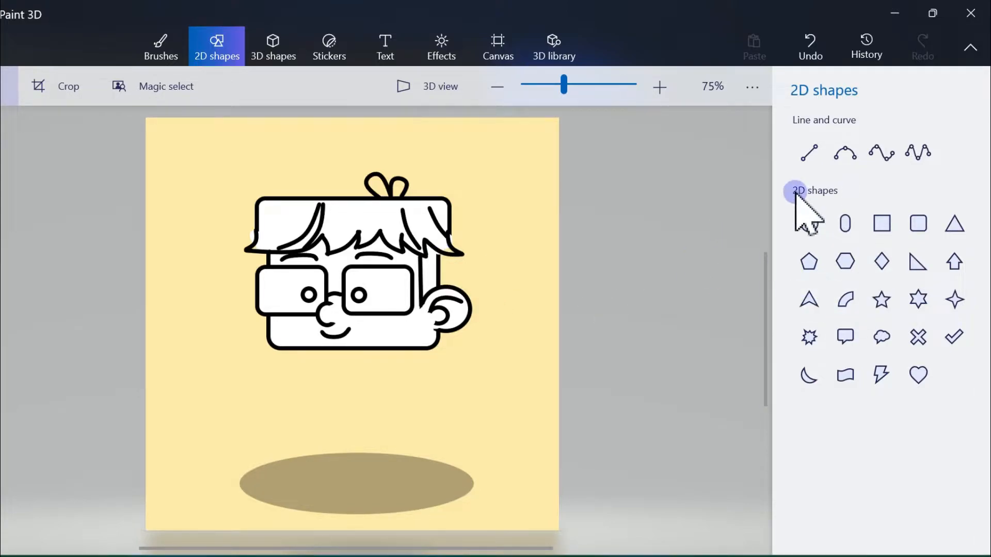
Step: Set the eraser thickness to 21px and erase the inner lines at the base of the hair tuft
{"action": "left_click", "coordinate": [165, 52]}
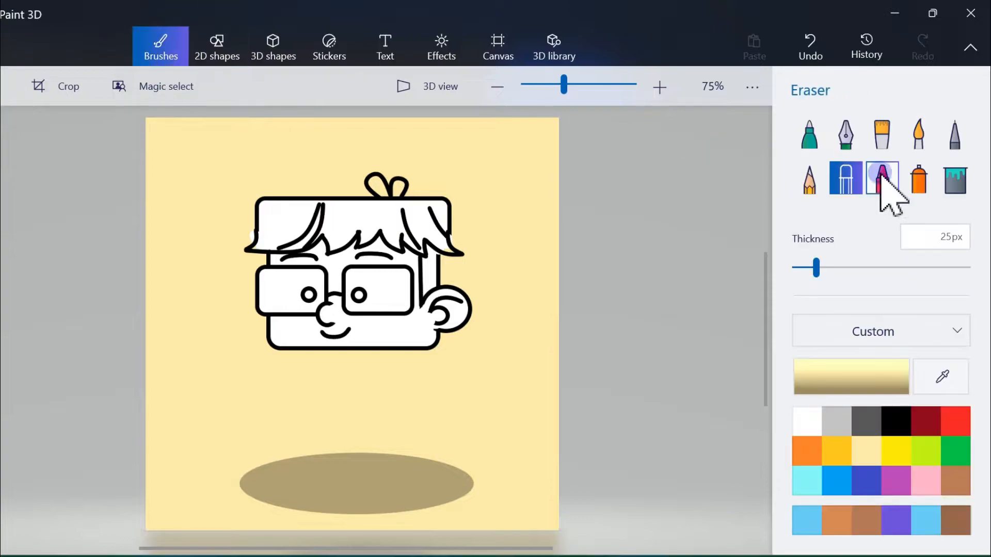
{"action": "left_click_drag", "start_coordinate": [821, 271], "coordinate": [813, 269]}
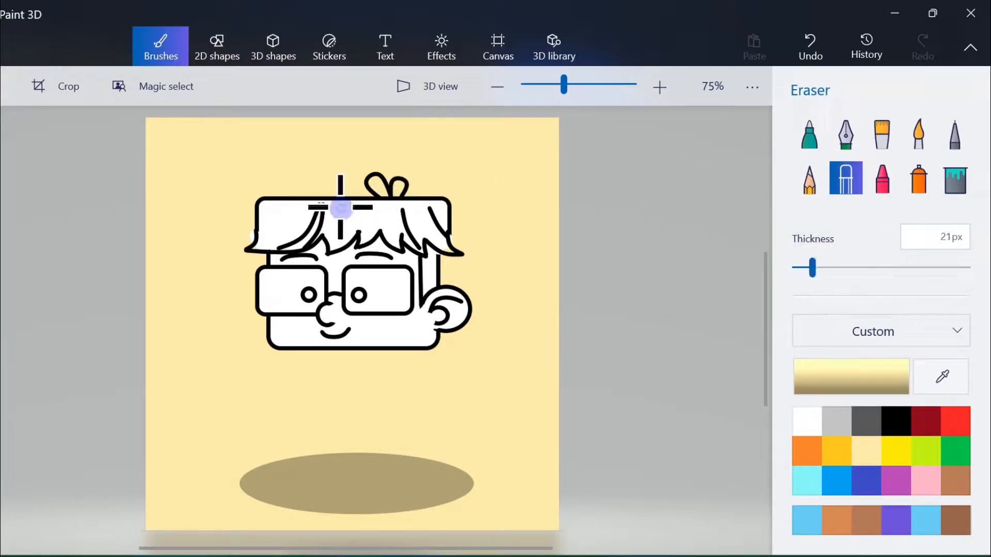
{"action": "left_click", "coordinate": [382, 191]}
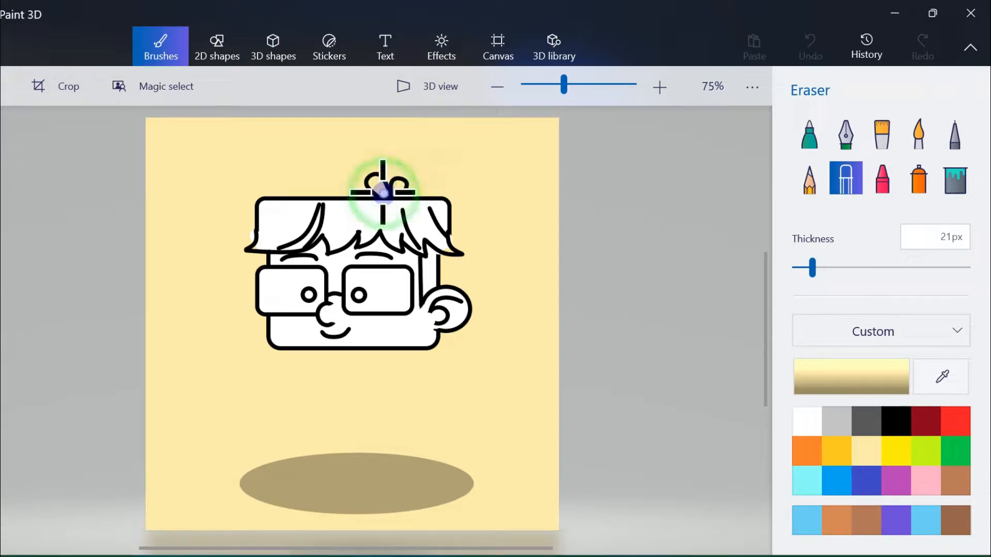
{"action": "left_click", "coordinate": [396, 192]}
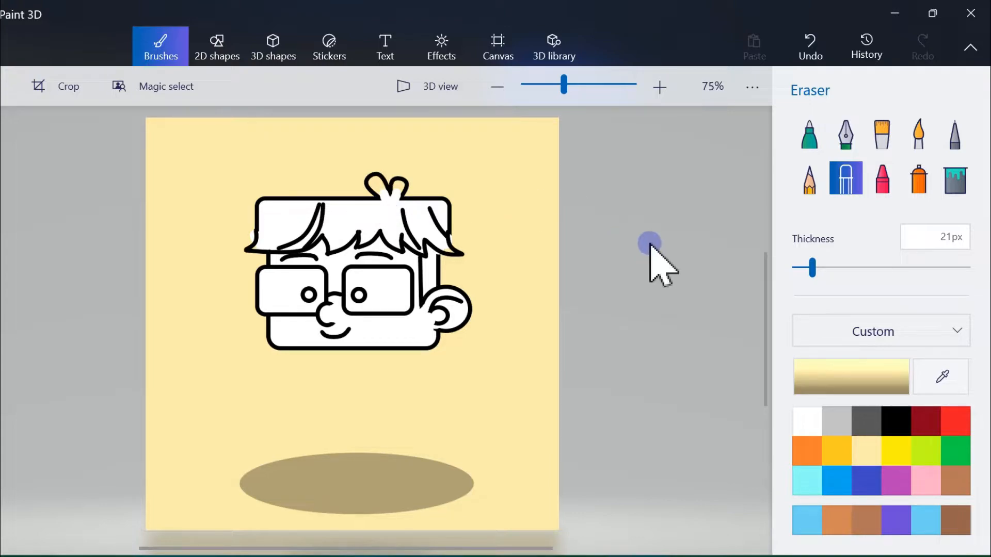
Step: Fill every section of the hair, including the top tuft, the side tips and the sideburn, with dark gray
{"action": "left_click", "coordinate": [869, 408]}
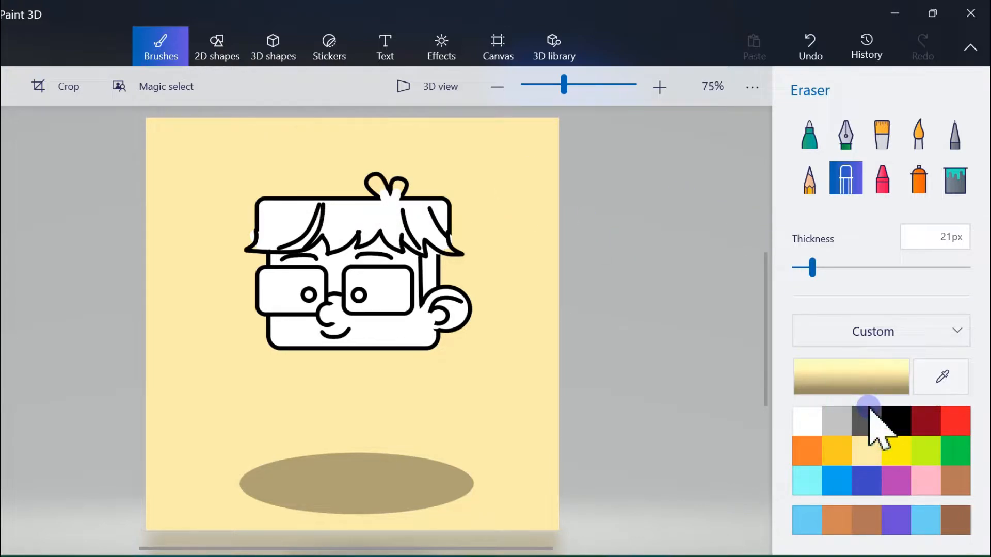
{"action": "left_click", "coordinate": [955, 182]}
{"action": "left_click", "coordinate": [337, 234]}
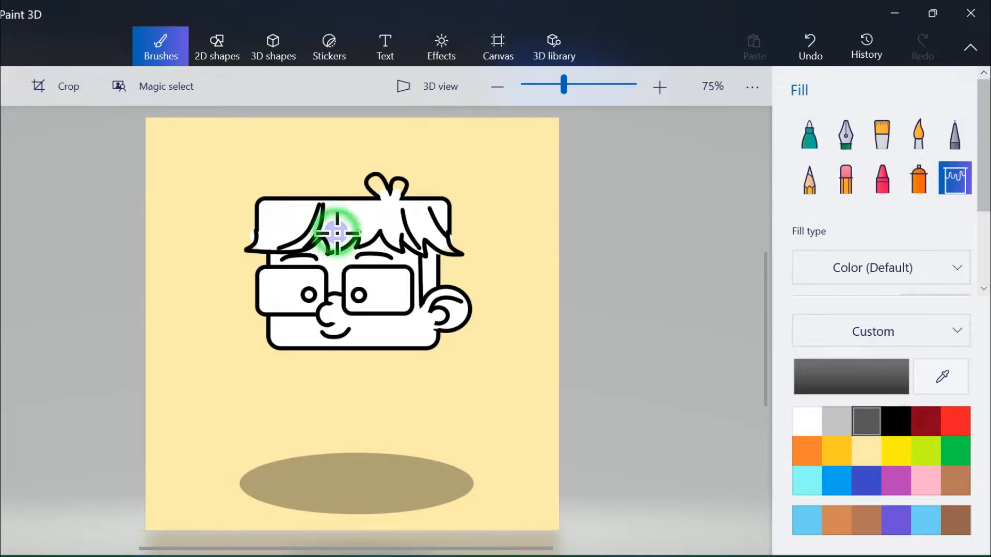
{"action": "left_click", "coordinate": [302, 246]}
{"action": "left_click", "coordinate": [380, 174]}
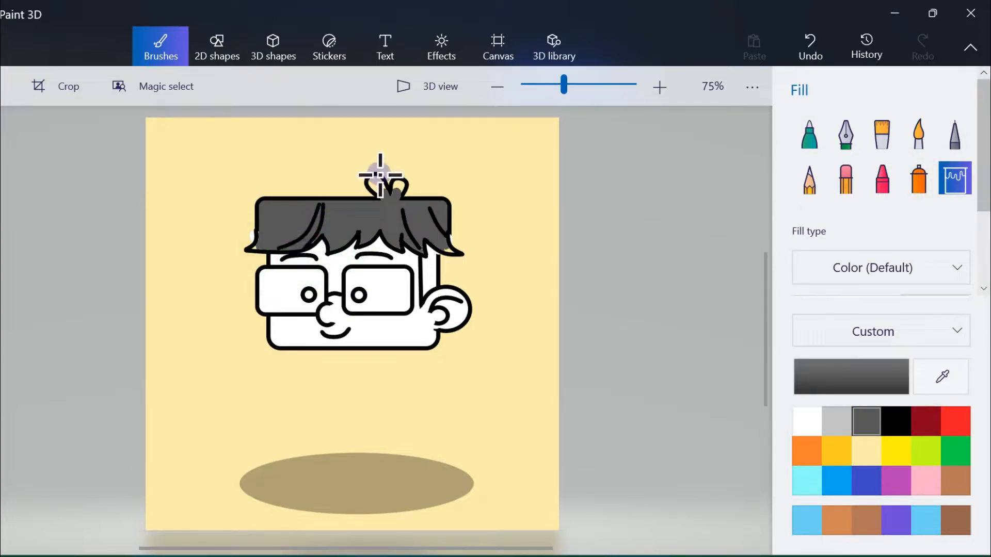
{"action": "left_click", "coordinate": [398, 184]}
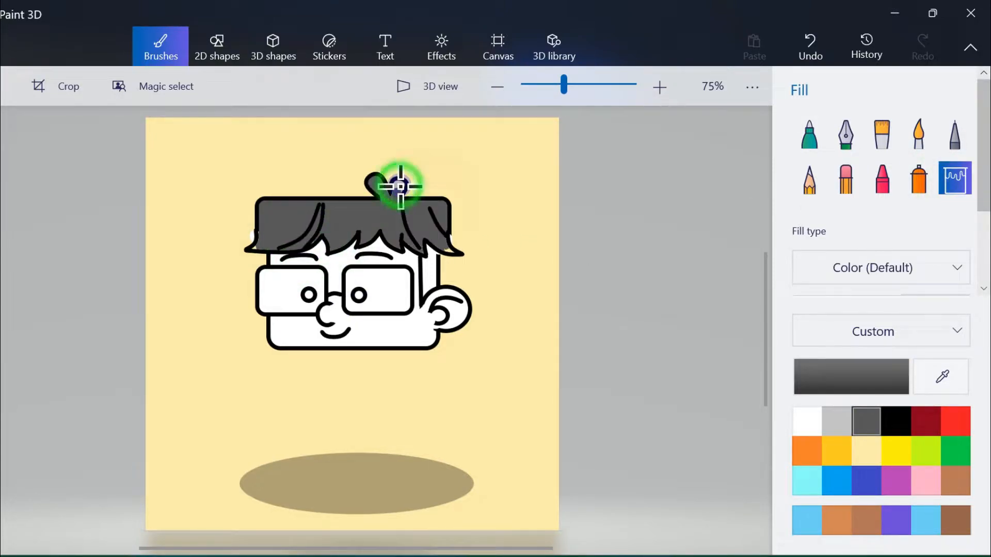
{"action": "left_click", "coordinate": [450, 252]}
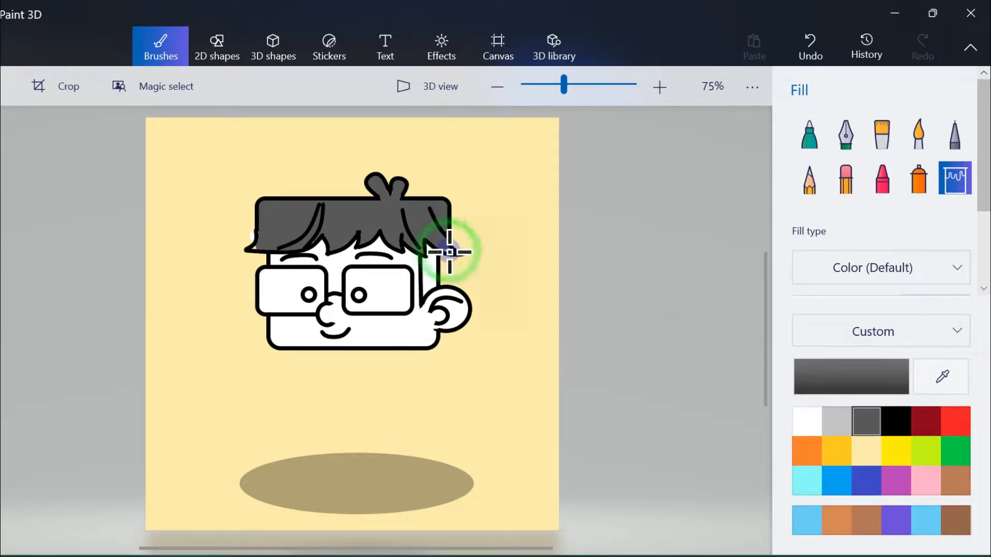
{"action": "left_click", "coordinate": [255, 249]}
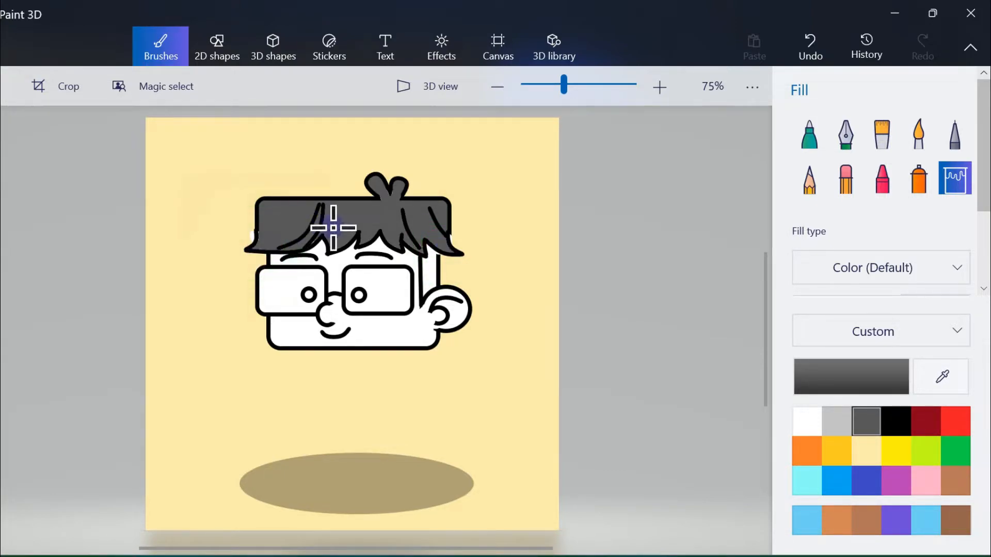
{"action": "left_click", "coordinate": [431, 270]}
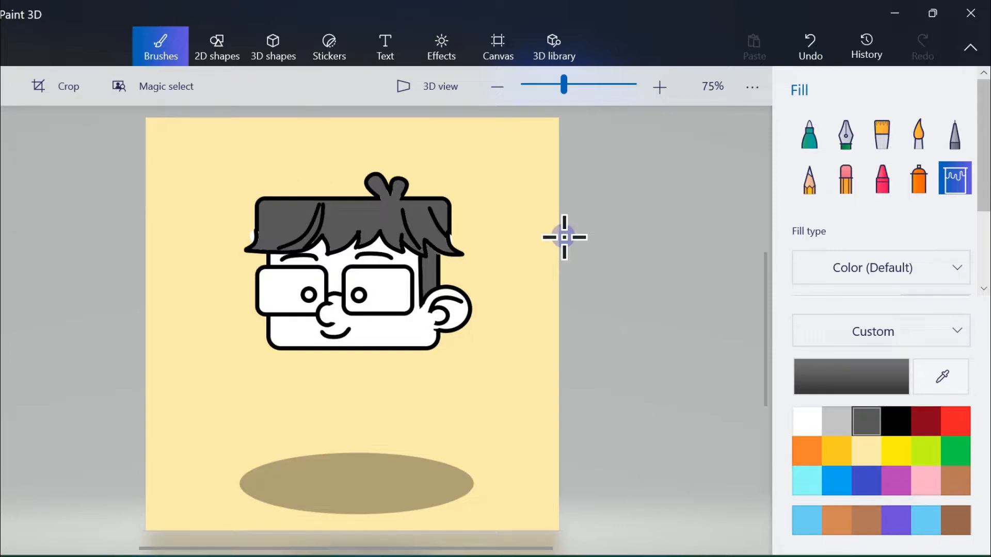
Step: Fill the face, nose and ear with light yellow, and recolor the sideburn light gray
{"action": "left_click", "coordinate": [878, 452]}
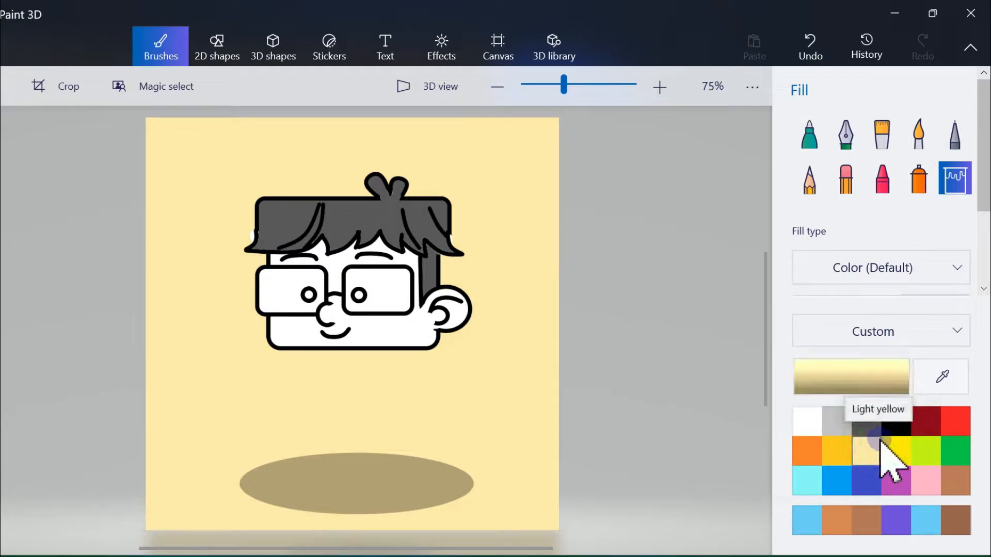
{"action": "left_click", "coordinate": [408, 326]}
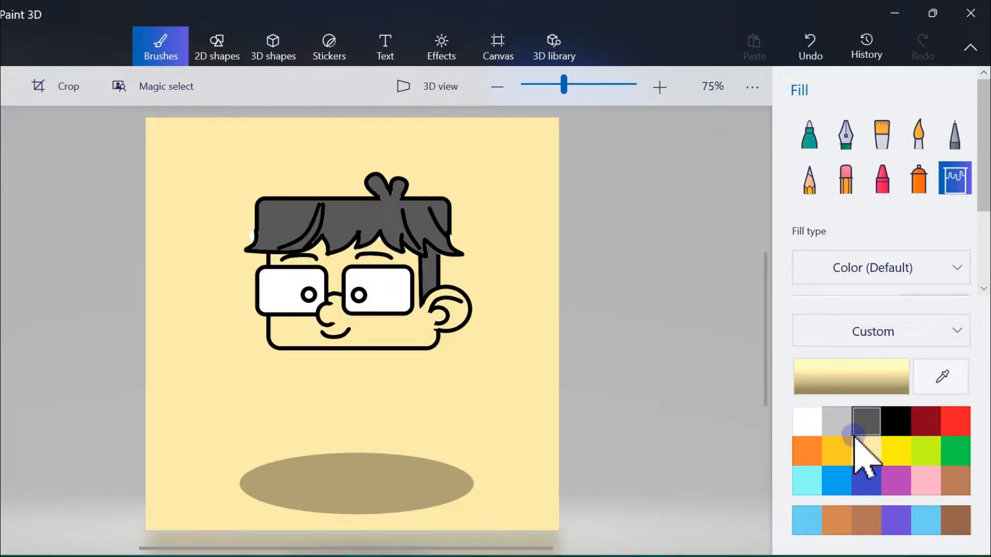
{"action": "left_click", "coordinate": [838, 426]}
{"action": "left_click", "coordinate": [435, 280]}
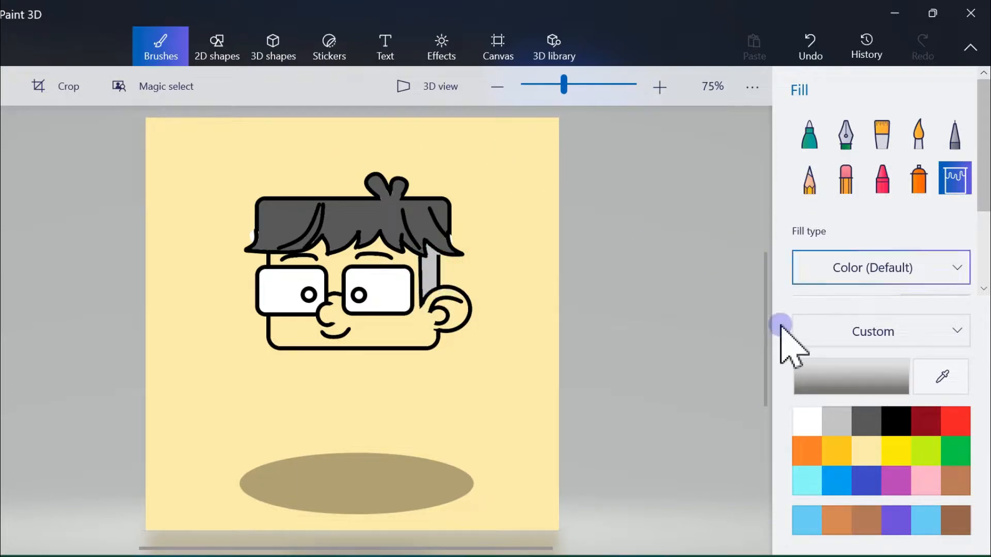
Step: Fill both pupils with black and both glasses lenses with light cyan
{"action": "left_click", "coordinate": [897, 424]}
{"action": "left_click", "coordinate": [355, 295]}
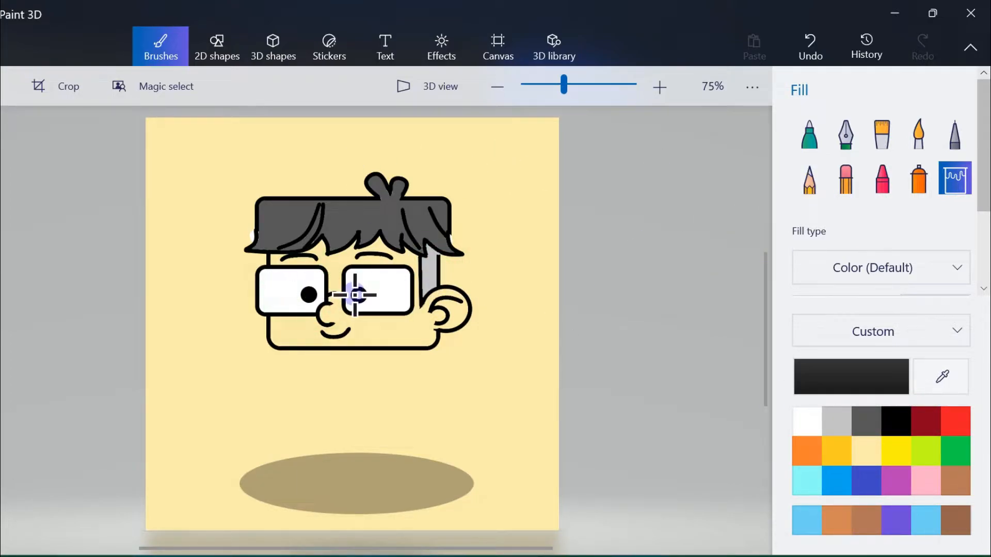
{"action": "left_click", "coordinate": [811, 481]}
{"action": "left_click", "coordinate": [298, 284]}
{"action": "left_click", "coordinate": [382, 279]}
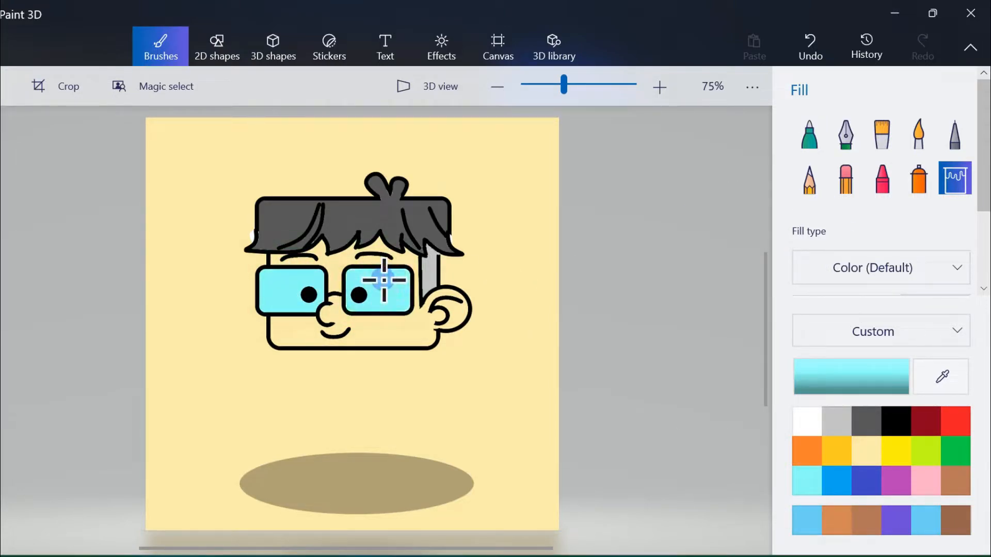
Step: Undo the light cyan fills on both glasses lenses
{"action": "left_click", "coordinate": [811, 49]}
{"action": "left_click", "coordinate": [811, 49]}
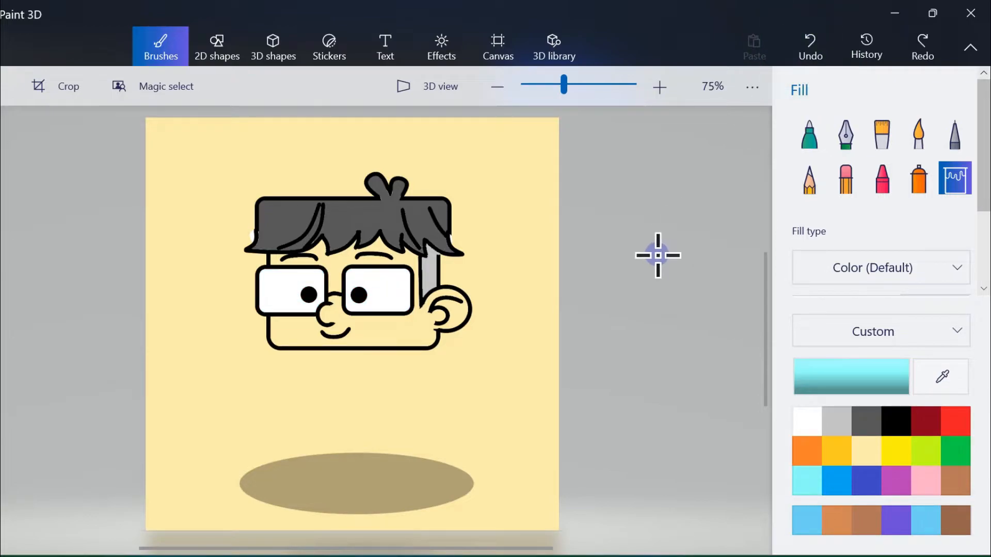
Step: Draw a small black 3-point curve bulging downward just beneath the chin as the neckline
{"action": "left_click", "coordinate": [214, 51]}
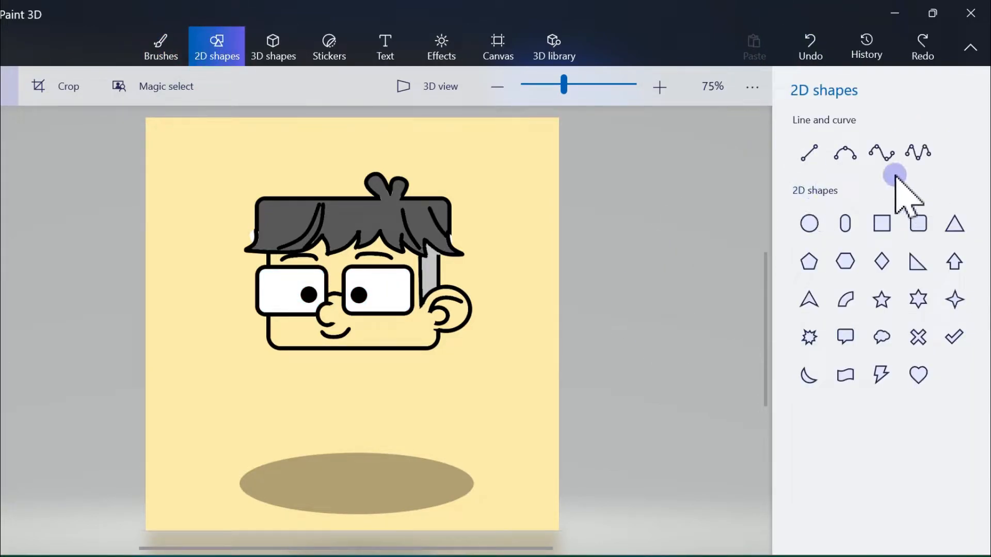
{"action": "left_click", "coordinate": [844, 158]}
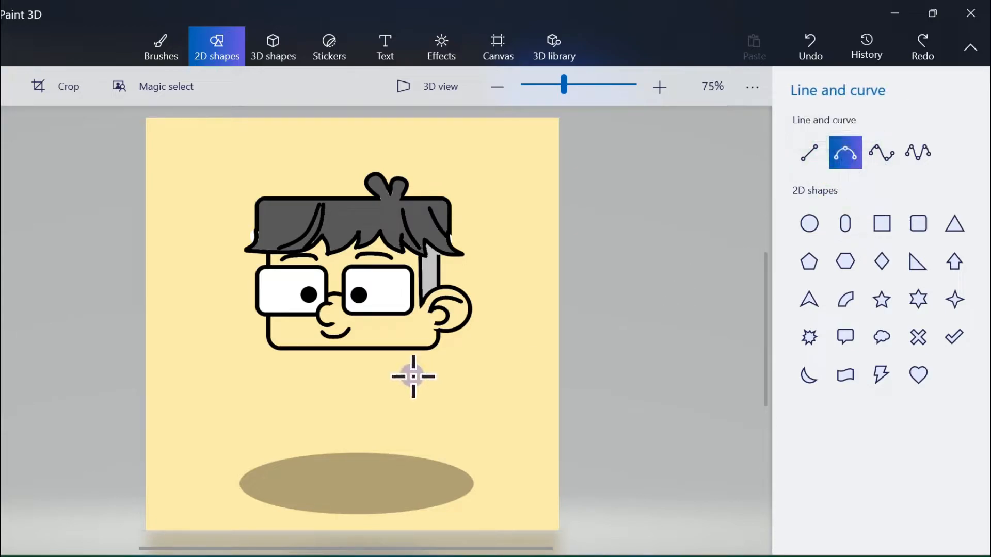
{"action": "left_click_drag", "start_coordinate": [325, 349], "coordinate": [349, 349]}
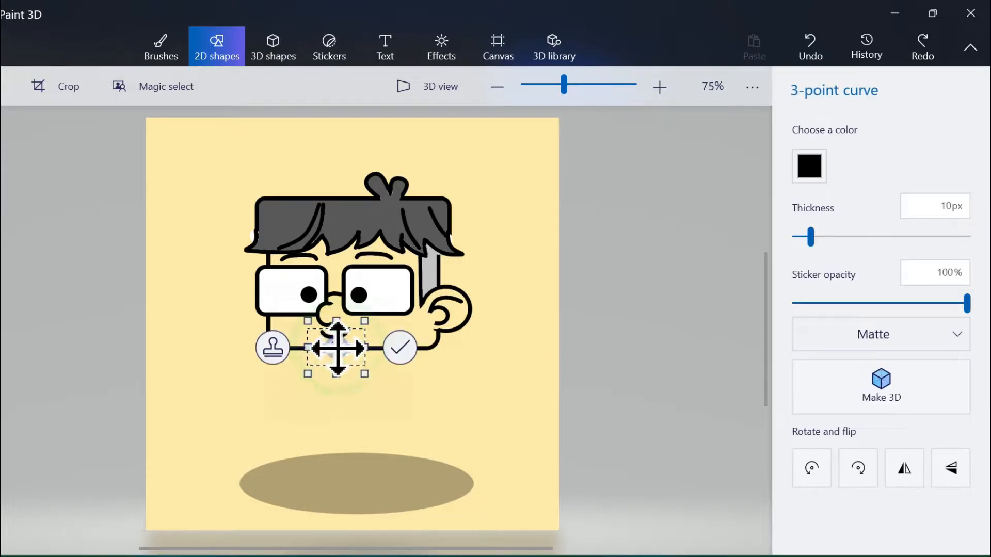
{"action": "left_click", "coordinate": [401, 353]}
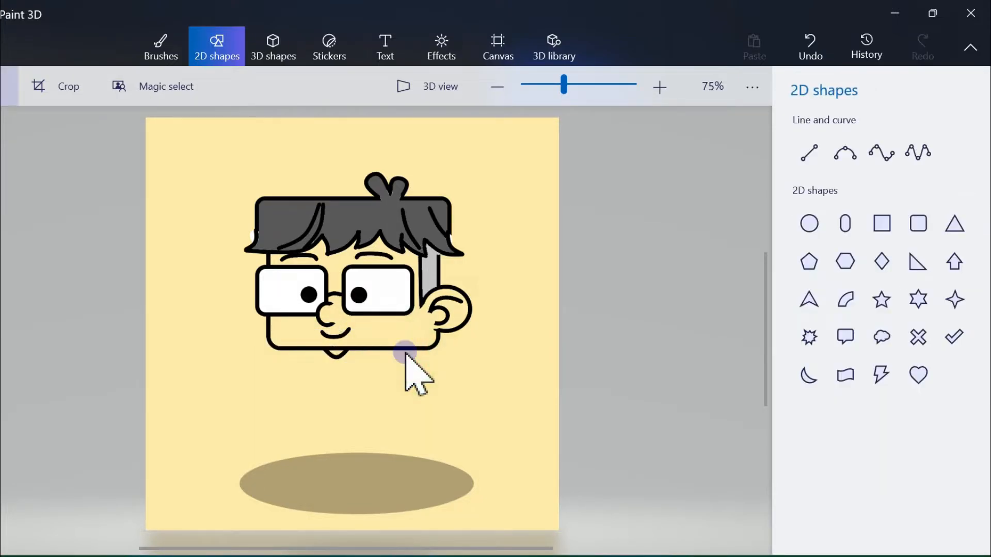
Step: Draw one side of the collar with a 4-point curve under the chin, and place a horizontally mirrored copy on the other side
{"action": "left_click", "coordinate": [882, 152]}
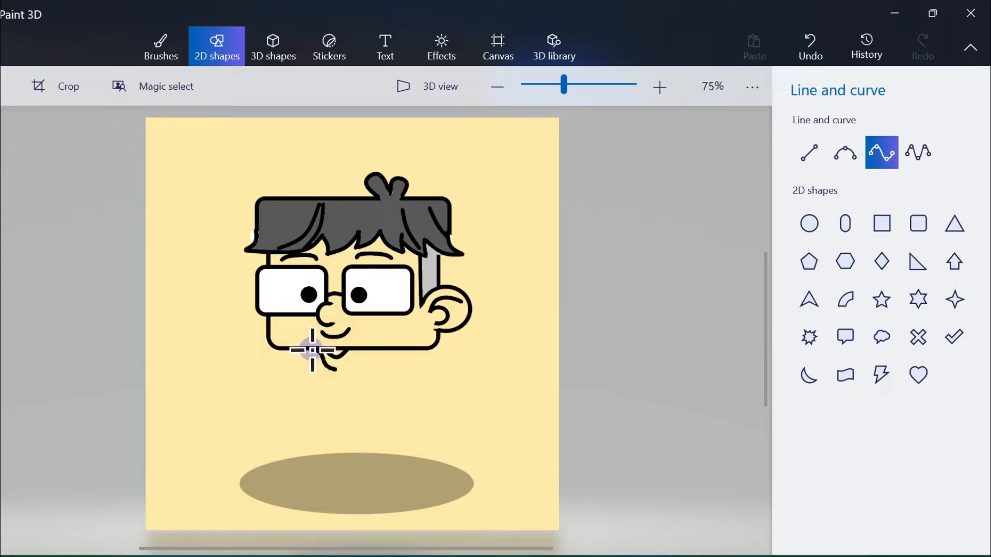
{"action": "left_click", "coordinate": [312, 350]}
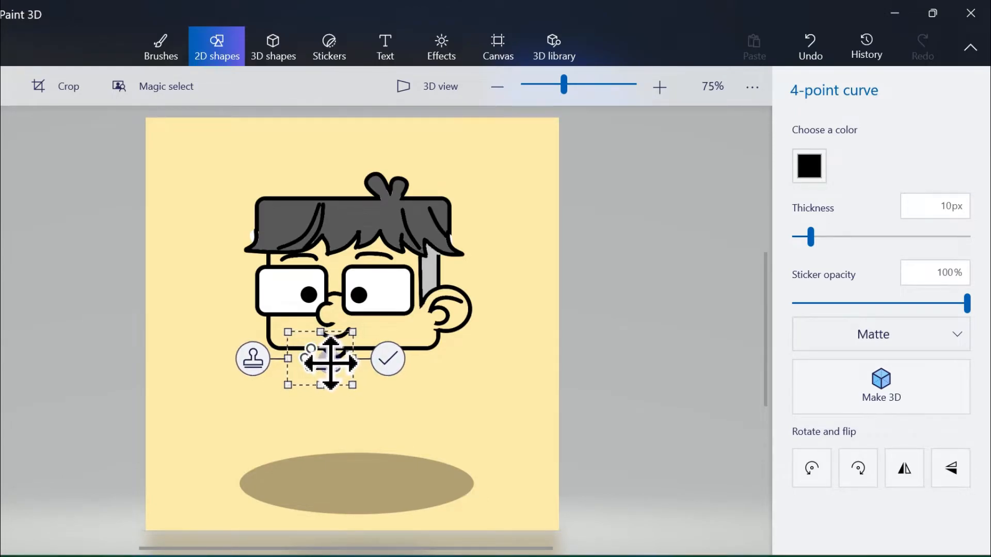
{"action": "left_click", "coordinate": [255, 360]}
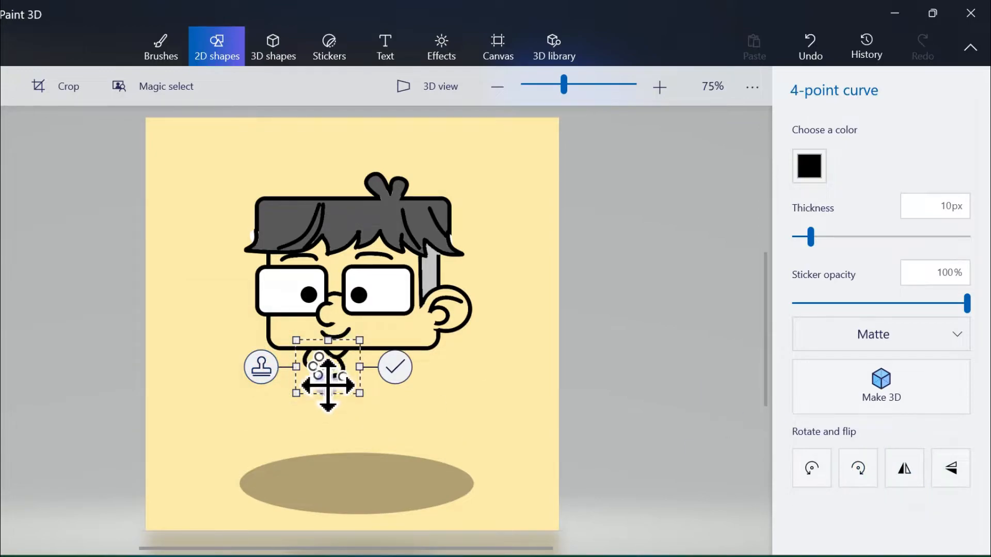
{"action": "left_click_drag", "start_coordinate": [329, 385], "coordinate": [353, 382]}
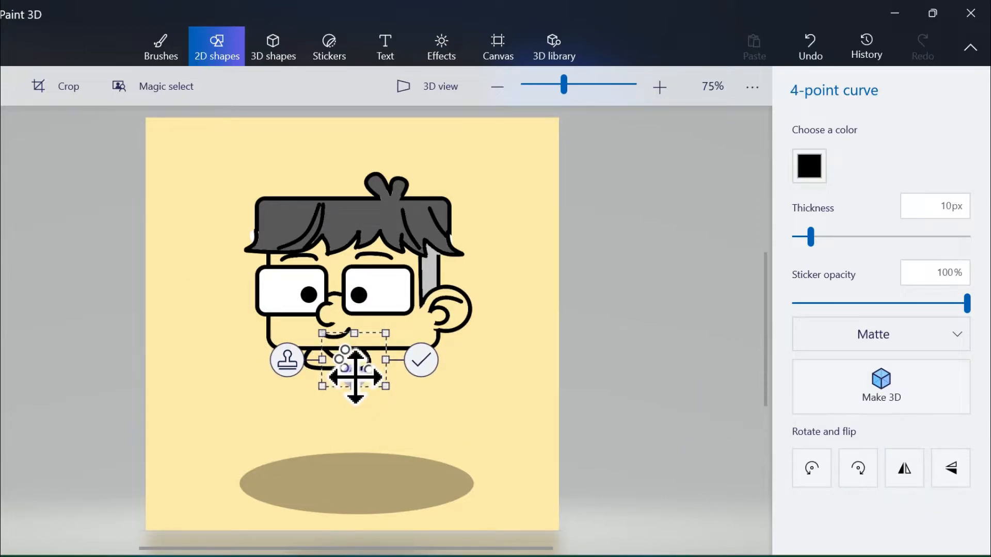
{"action": "left_click_drag", "start_coordinate": [356, 380], "coordinate": [369, 379]}
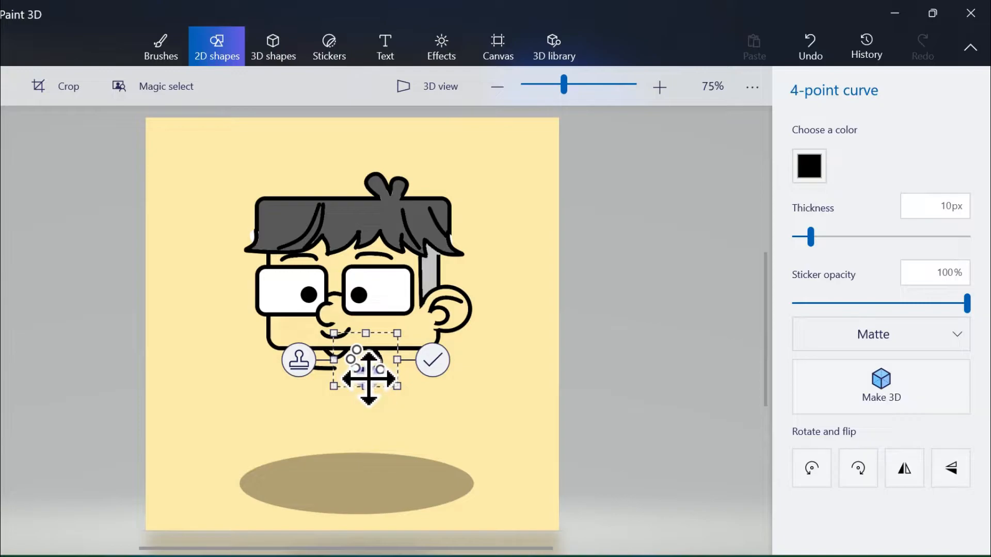
{"action": "left_click", "coordinate": [432, 359]}
Step: Draw the torso's left side and bottom hem with one 4-point curve running down from the collar
{"action": "left_click", "coordinate": [816, 153]}
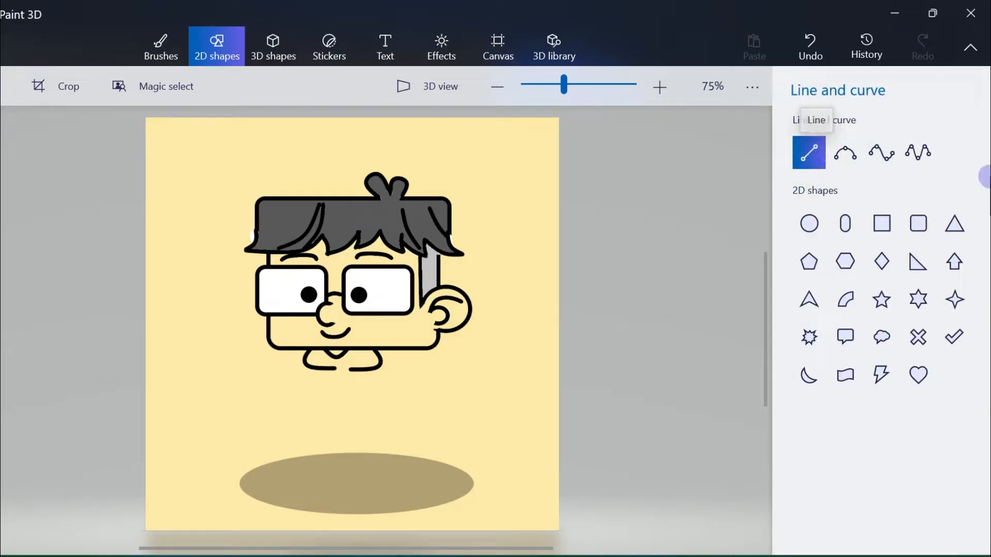
{"action": "left_click", "coordinate": [882, 155]}
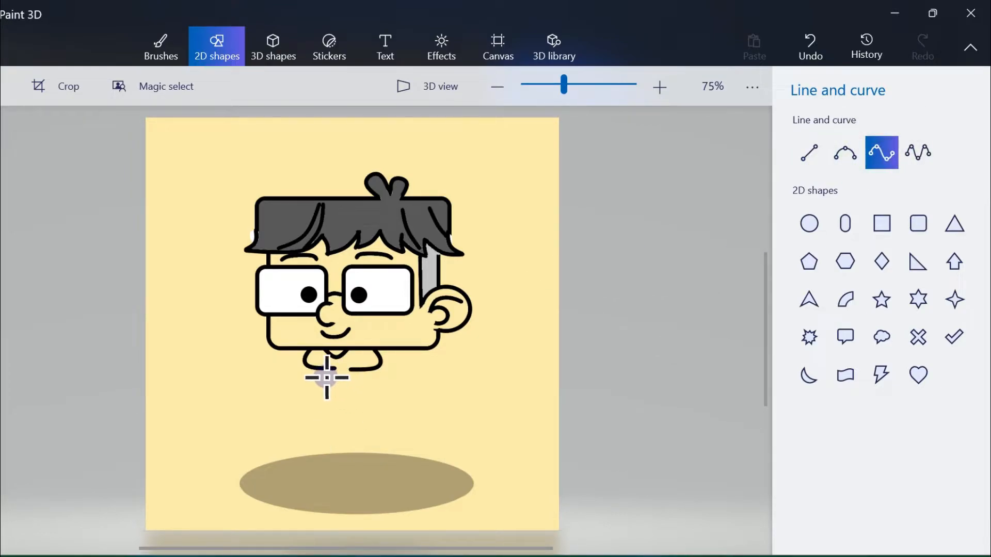
{"action": "left_click_drag", "start_coordinate": [326, 374], "coordinate": [380, 427]}
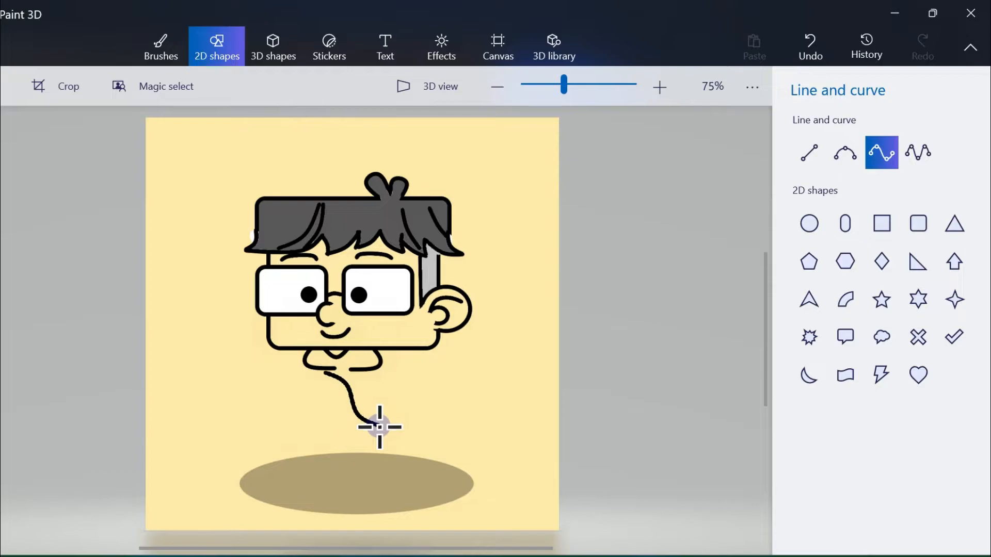
{"action": "left_click_drag", "start_coordinate": [347, 387], "coordinate": [321, 415]}
{"action": "left_click", "coordinate": [421, 399]}
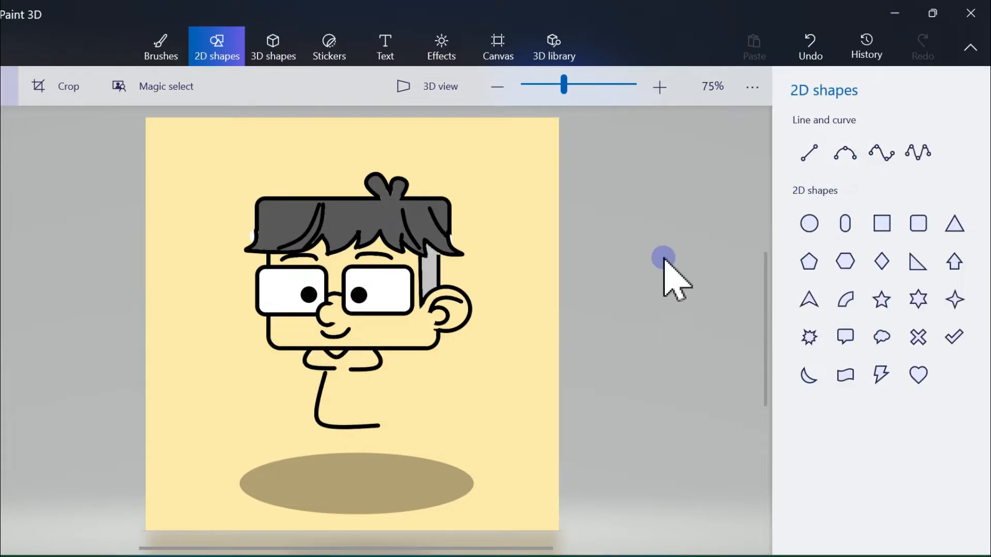
Step: Draw the left sleeve with a 4-point curve from the collar, rounding out to meet the torso's lower left corner
{"action": "left_click", "coordinate": [842, 154]}
{"action": "left_click", "coordinate": [873, 153]}
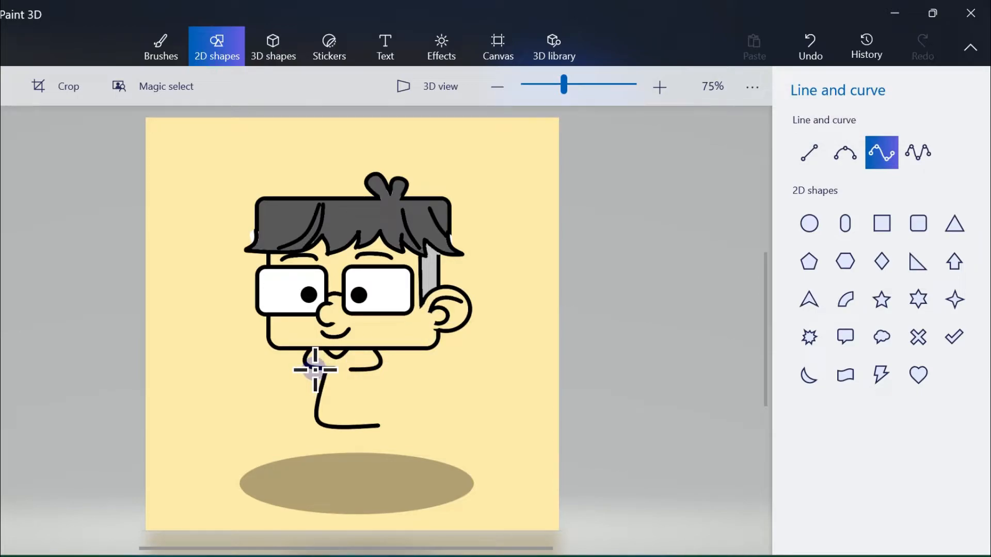
{"action": "left_click", "coordinate": [324, 424]}
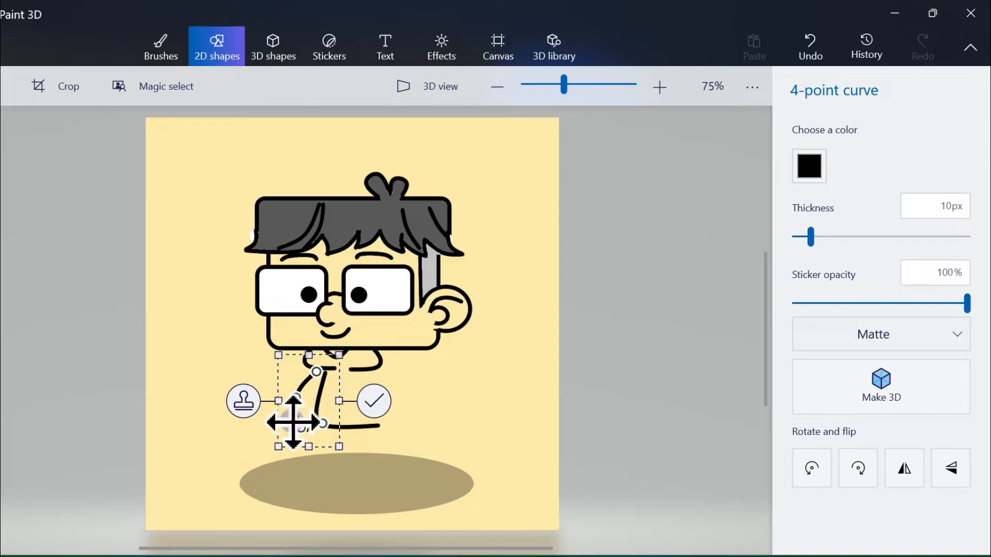
{"action": "left_click_drag", "start_coordinate": [330, 431], "coordinate": [316, 425]}
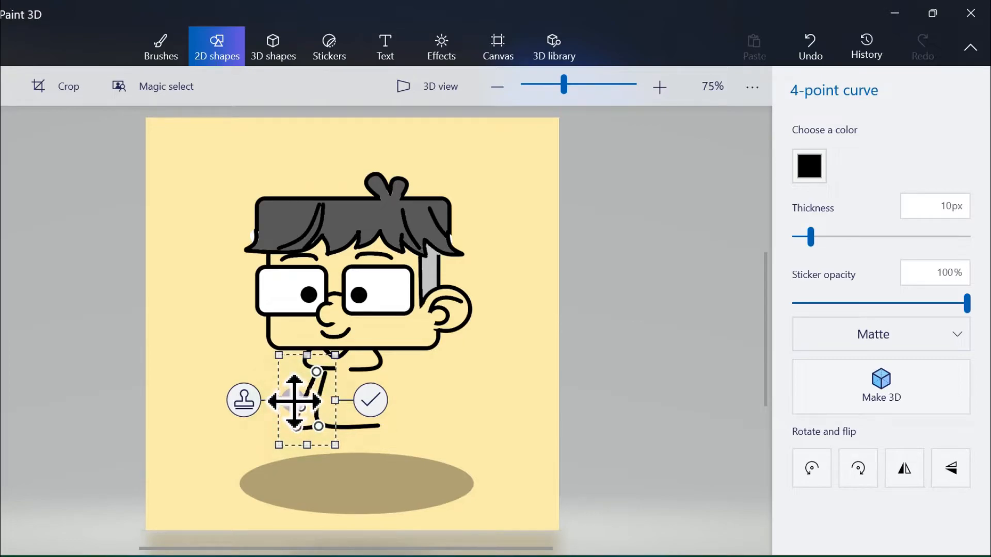
{"action": "left_click", "coordinate": [367, 401]}
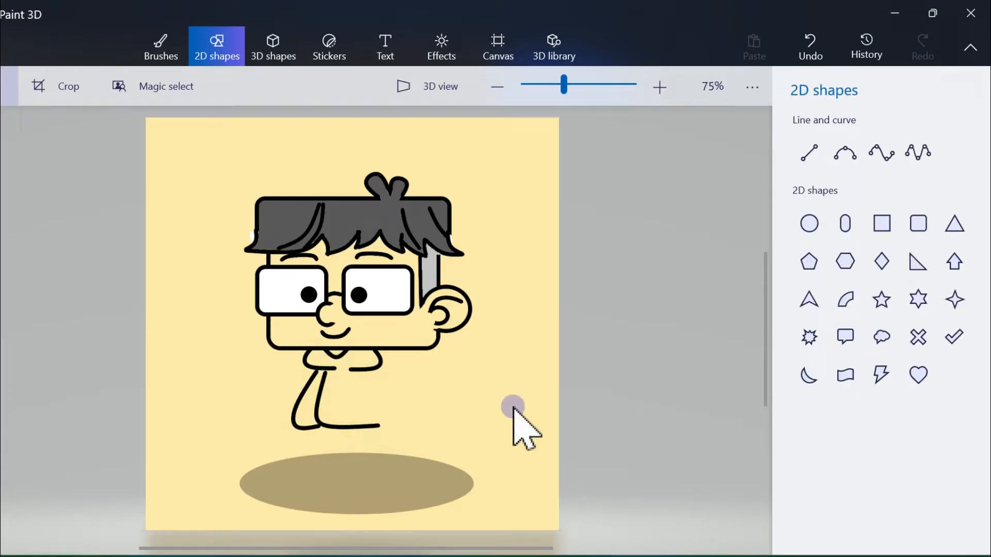
Step: Draw the right sleeve with a 4-point curve looping from the collar around to the hem and back up inside the torso
{"action": "left_click", "coordinate": [882, 152]}
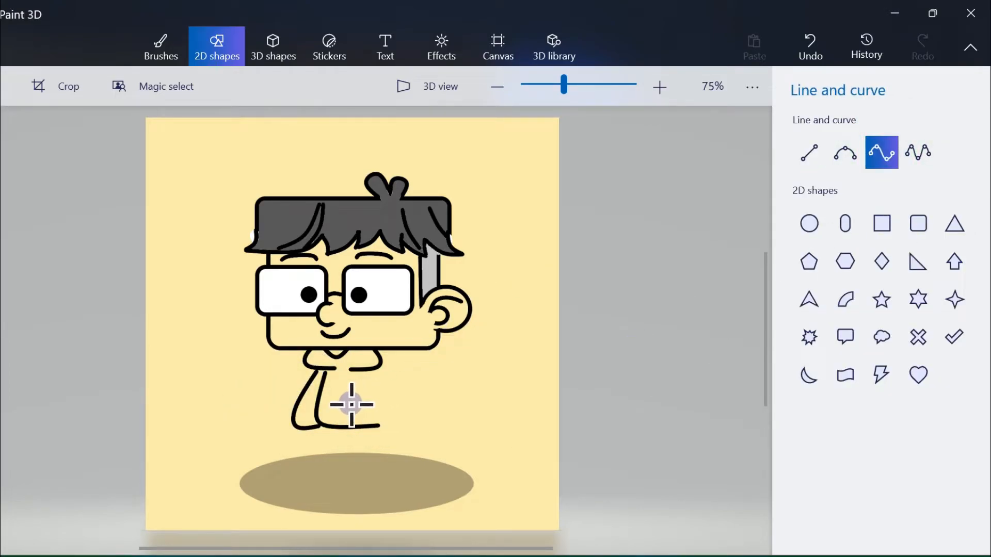
{"action": "mouse_move", "coordinate": [377, 368]}
{"action": "left_mouse_down"}
{"action": "mouse_move", "coordinate": [361, 381]}
{"action": "mouse_move", "coordinate": [373, 420]}
{"action": "mouse_move", "coordinate": [380, 426]}
{"action": "mouse_move", "coordinate": [394, 405]}
{"action": "mouse_move", "coordinate": [406, 410]}
{"action": "left_mouse_up"}
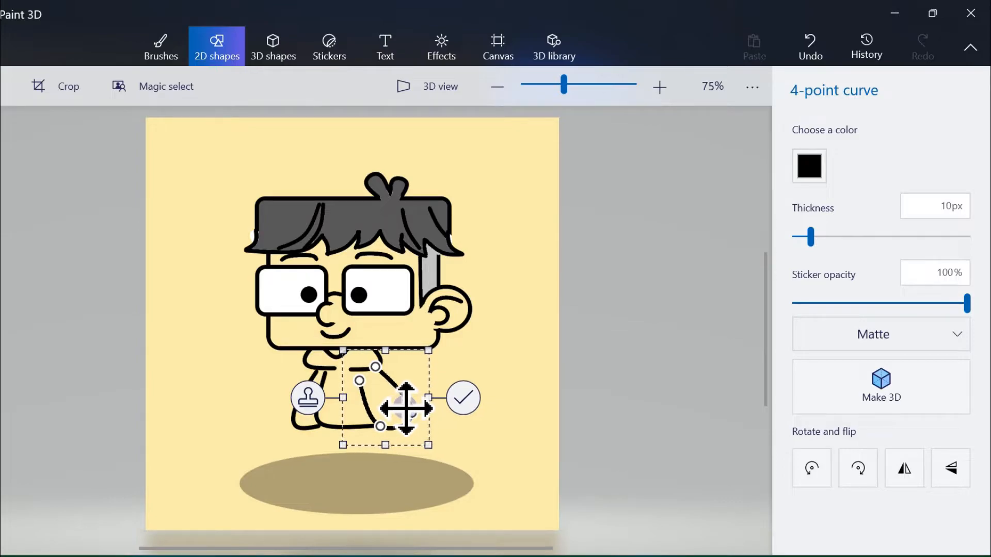
{"action": "left_click_drag", "start_coordinate": [364, 383], "coordinate": [358, 374]}
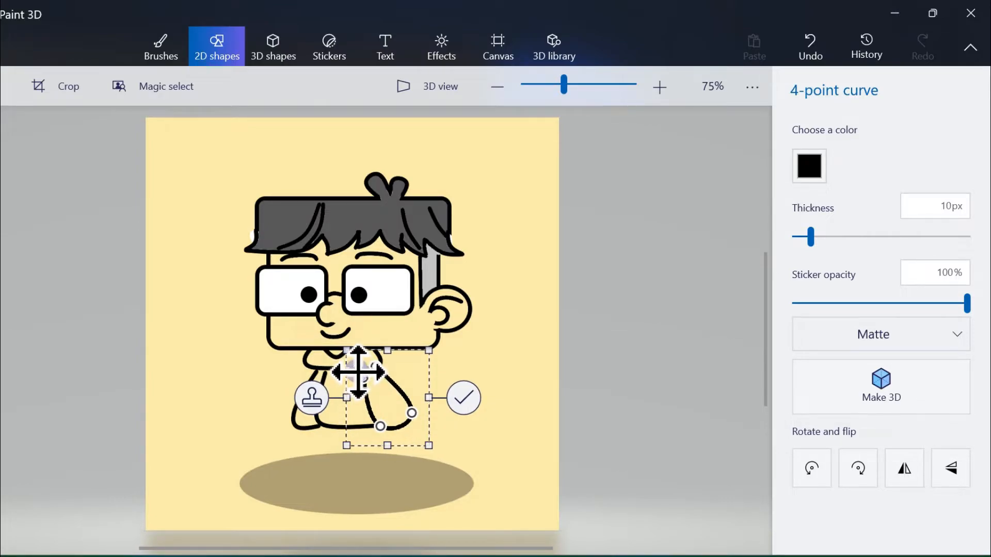
{"action": "left_click", "coordinate": [463, 398]}
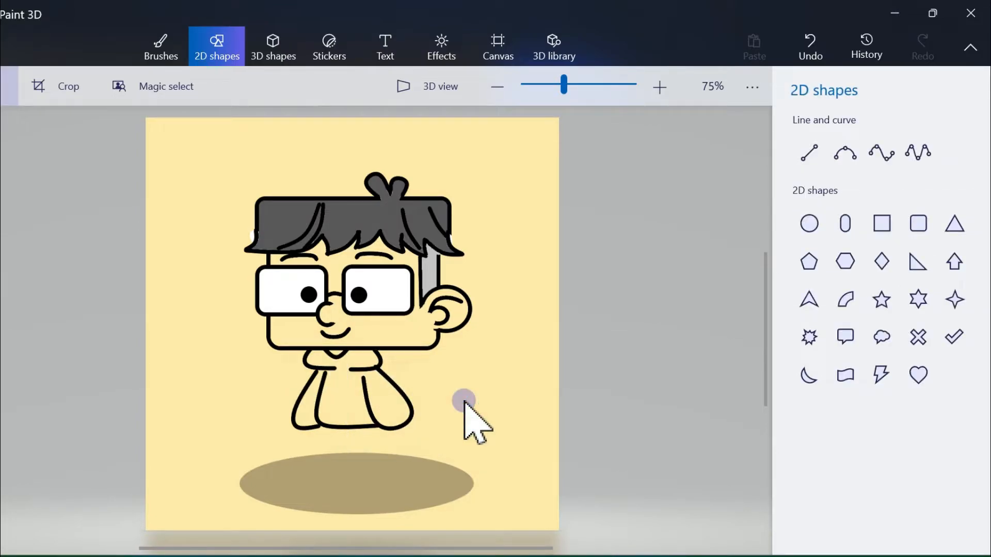
{"action": "left_click", "coordinate": [885, 154]}
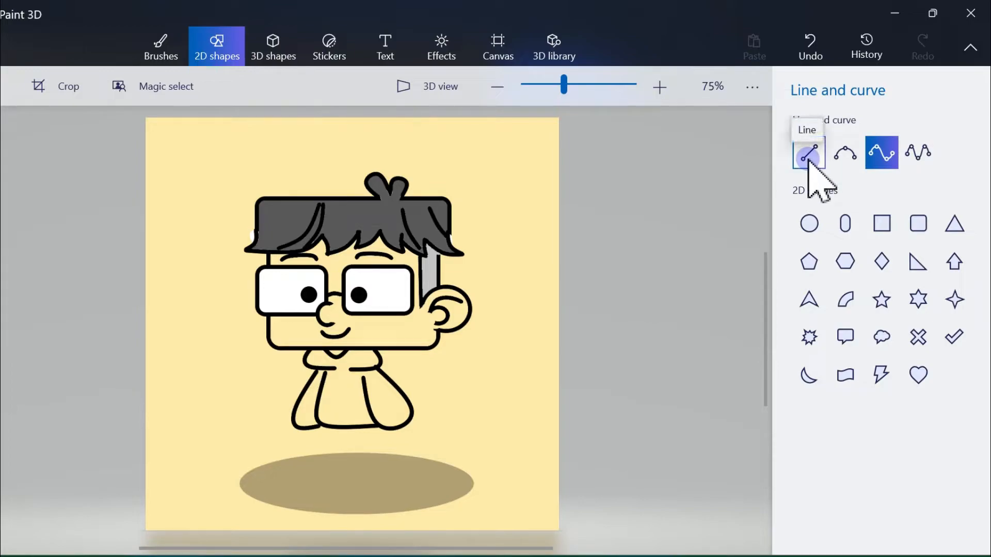
{"action": "left_click_drag", "start_coordinate": [332, 425], "coordinate": [334, 478]}
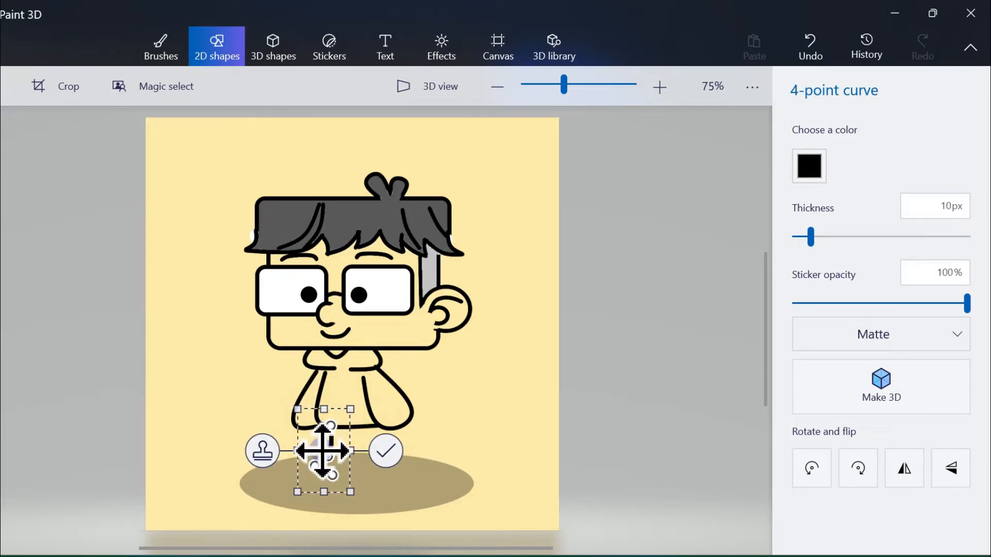
{"action": "left_click", "coordinate": [821, 42]}
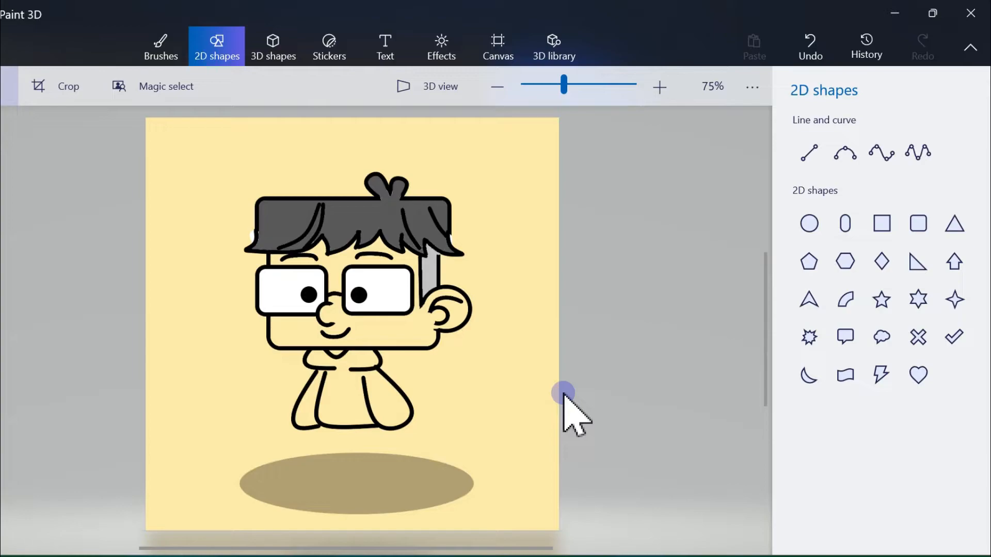
Step: Draw three short 3-point curves over the shadow's upper part for the feet, two bowing left and one bowing right
{"action": "left_click", "coordinate": [845, 153]}
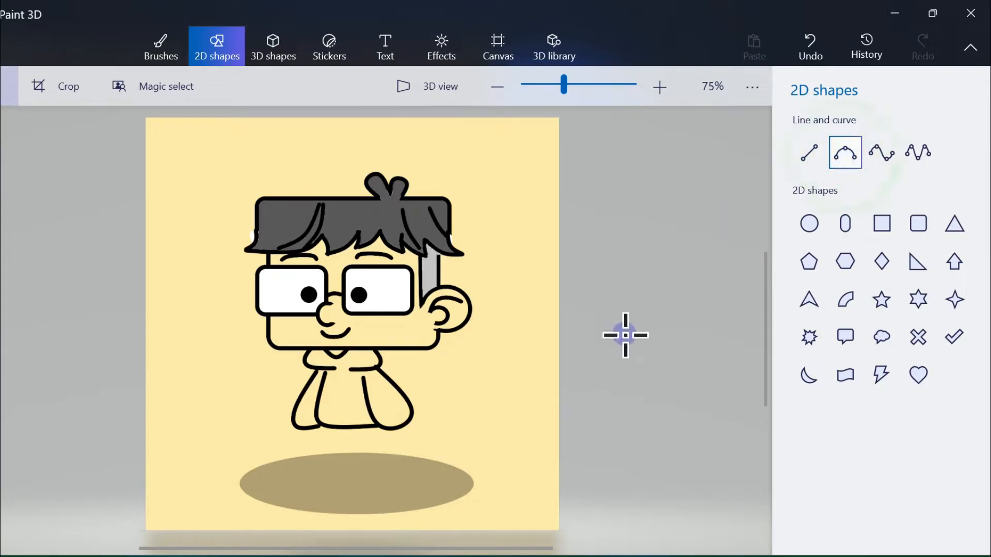
{"action": "left_click", "coordinate": [330, 473]}
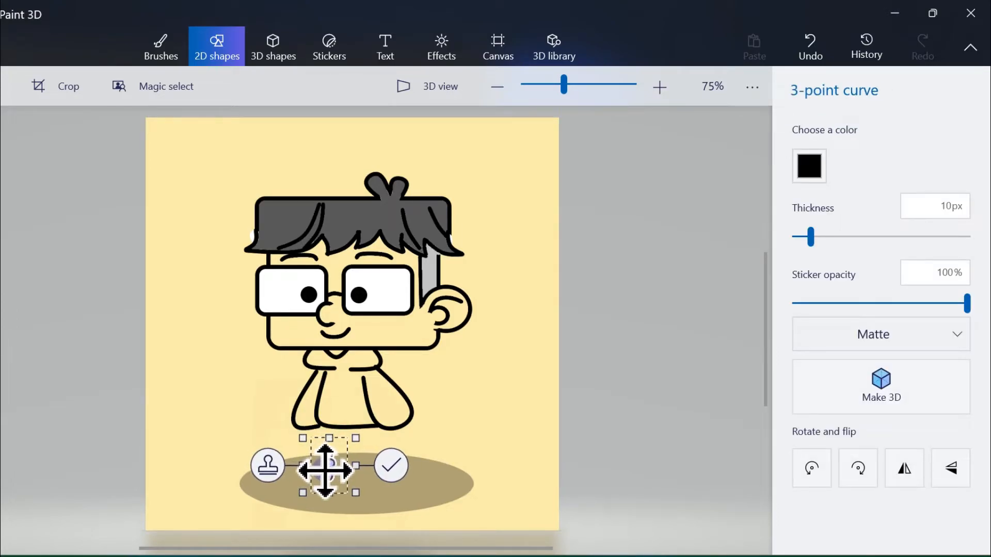
{"action": "left_click_drag", "start_coordinate": [331, 466], "coordinate": [312, 455]}
{"action": "left_click", "coordinate": [387, 467]}
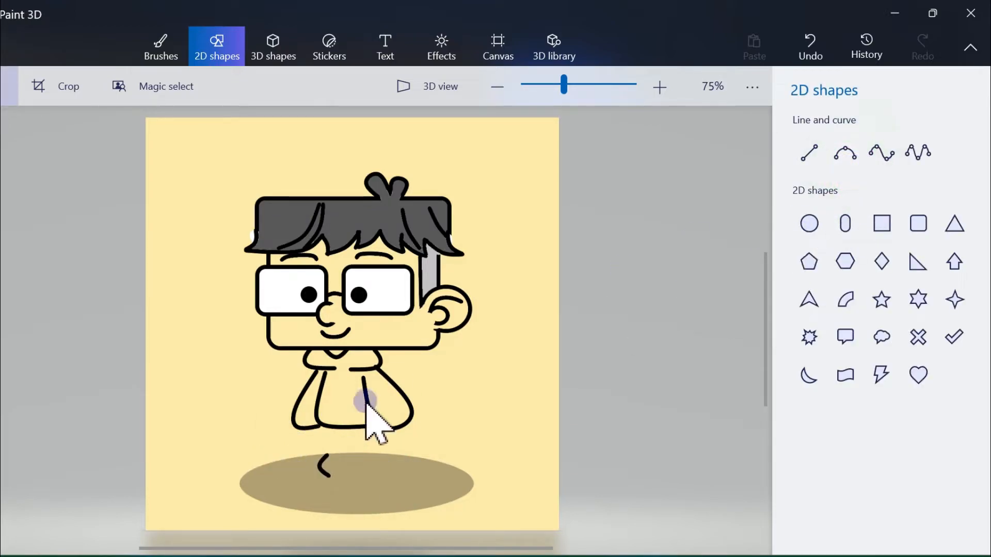
{"action": "left_click", "coordinate": [845, 155]}
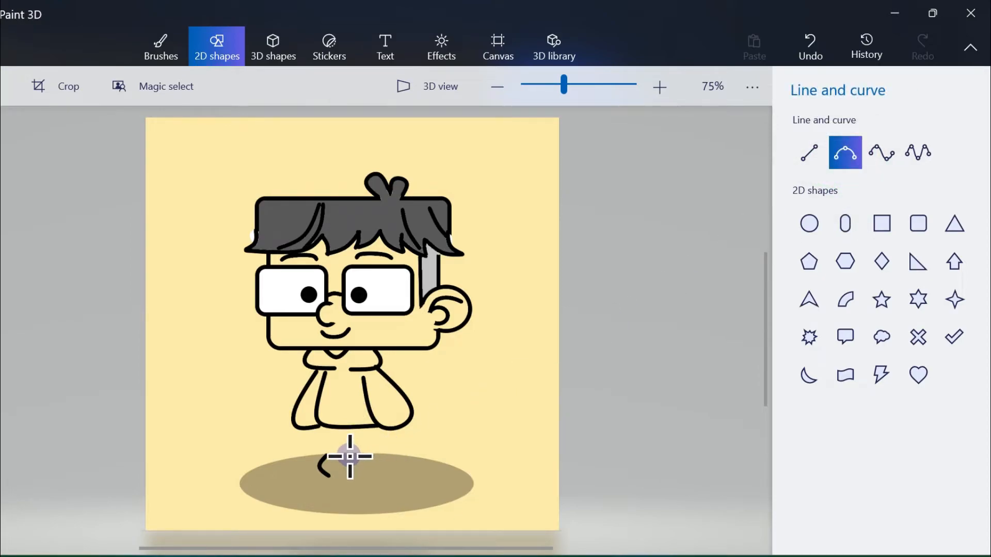
{"action": "left_click_drag", "start_coordinate": [350, 477], "coordinate": [339, 462]}
{"action": "left_click", "coordinate": [407, 463]}
{"action": "left_click", "coordinate": [845, 154]}
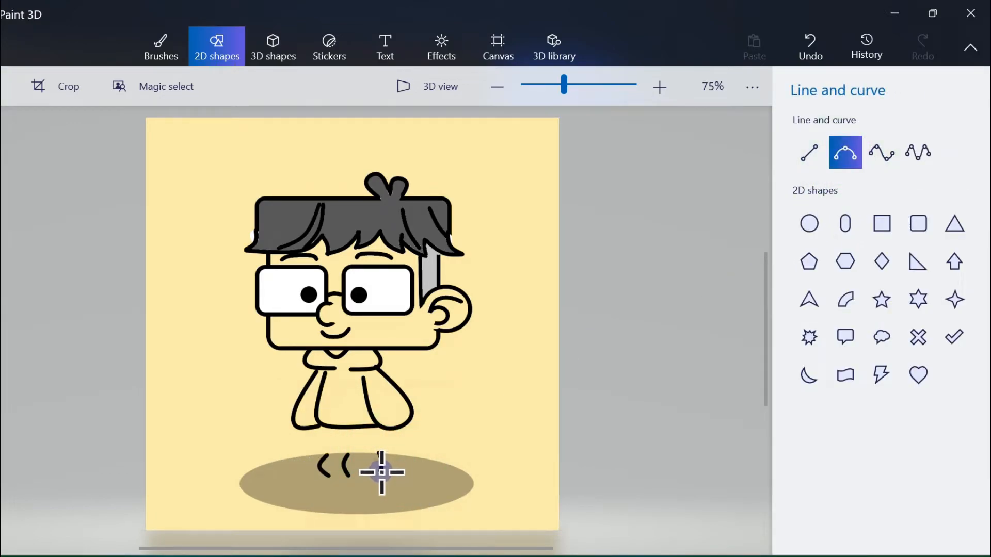
{"action": "left_click_drag", "start_coordinate": [382, 472], "coordinate": [380, 453]}
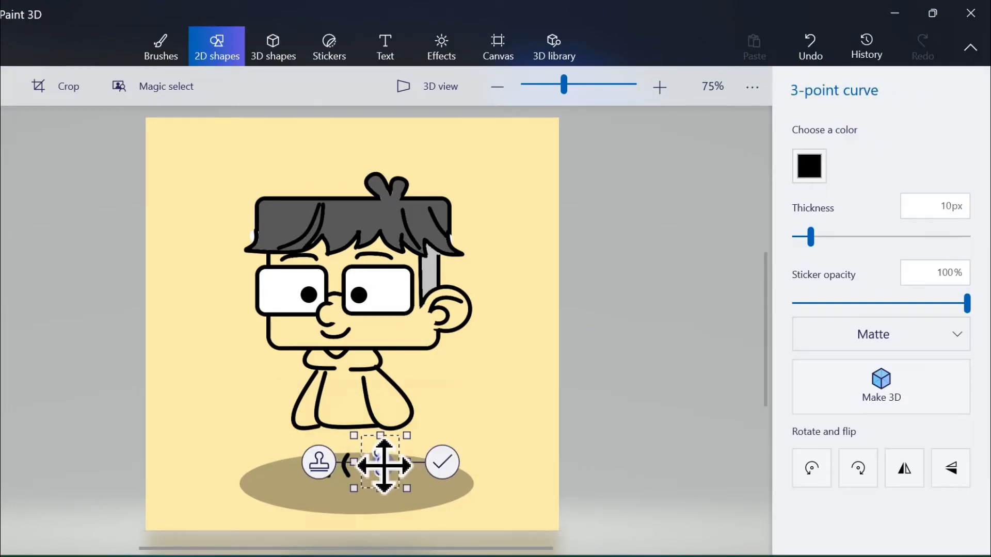
{"action": "left_click", "coordinate": [444, 464]}
Step: Draw three straight leg lines down to the foot curves, the outer two from the hem and a shorter one between them
{"action": "left_click", "coordinate": [810, 153]}
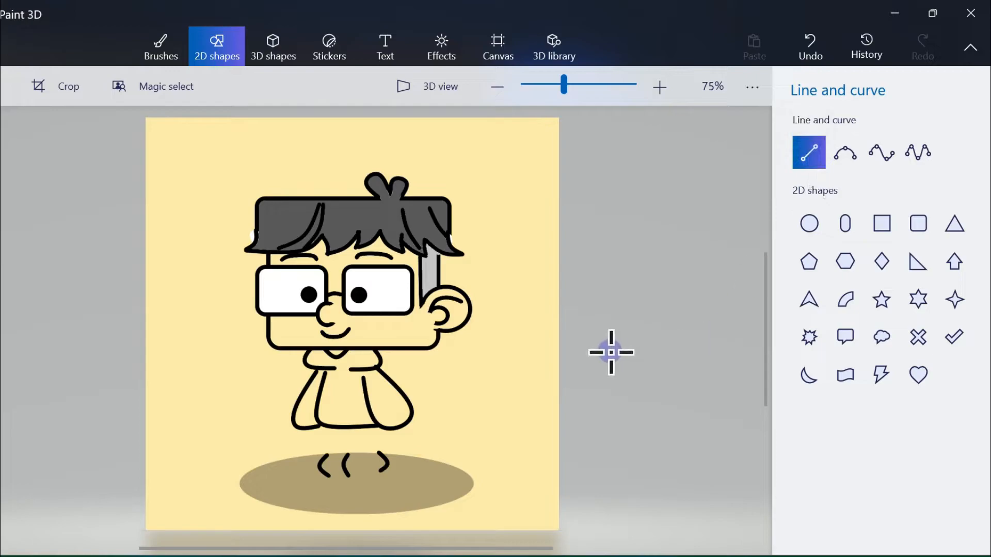
{"action": "left_click_drag", "start_coordinate": [329, 429], "coordinate": [329, 456]}
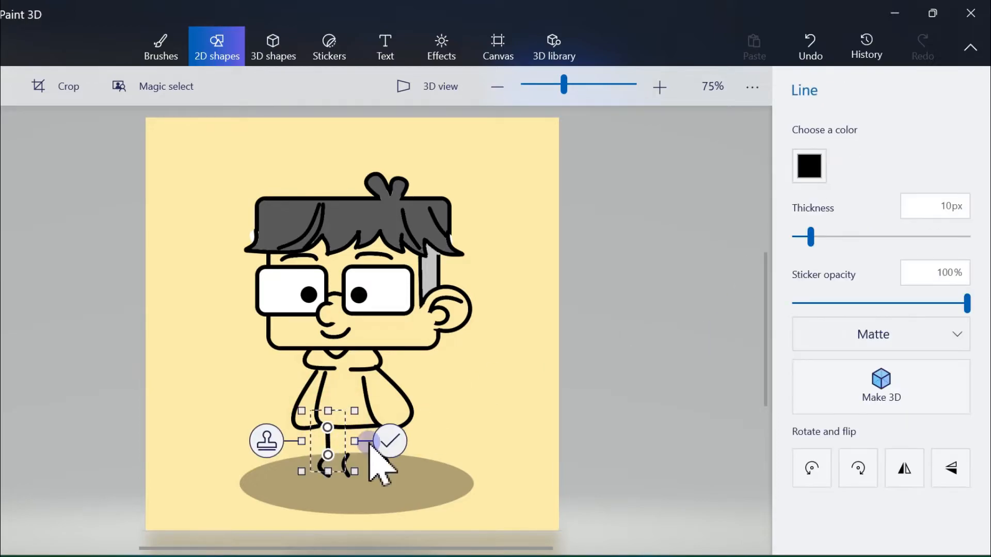
{"action": "left_click", "coordinate": [730, 358]}
{"action": "left_click", "coordinate": [818, 153]}
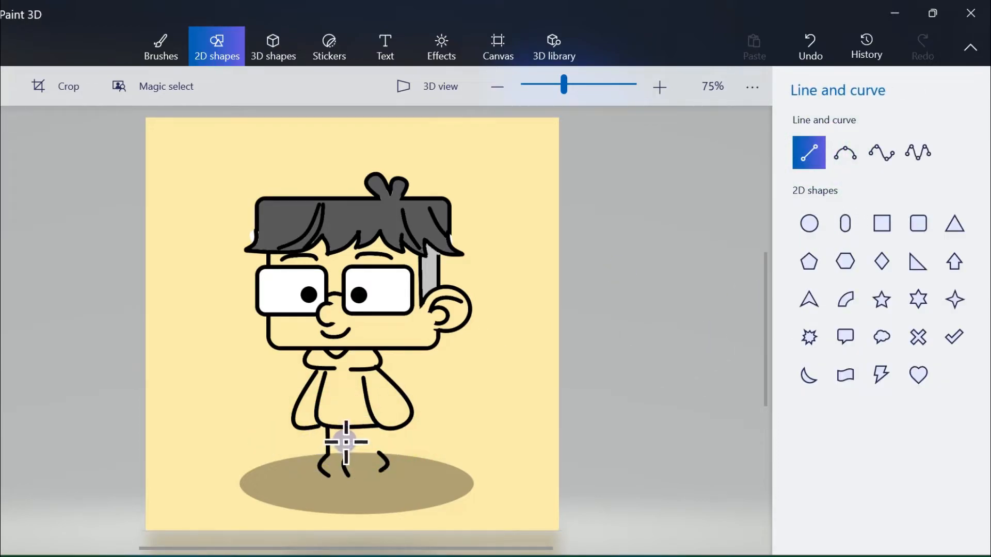
{"action": "left_click_drag", "start_coordinate": [348, 457], "coordinate": [378, 452]}
{"action": "left_click", "coordinate": [689, 230]}
{"action": "left_click", "coordinate": [811, 150]}
{"action": "left_click", "coordinate": [438, 440]}
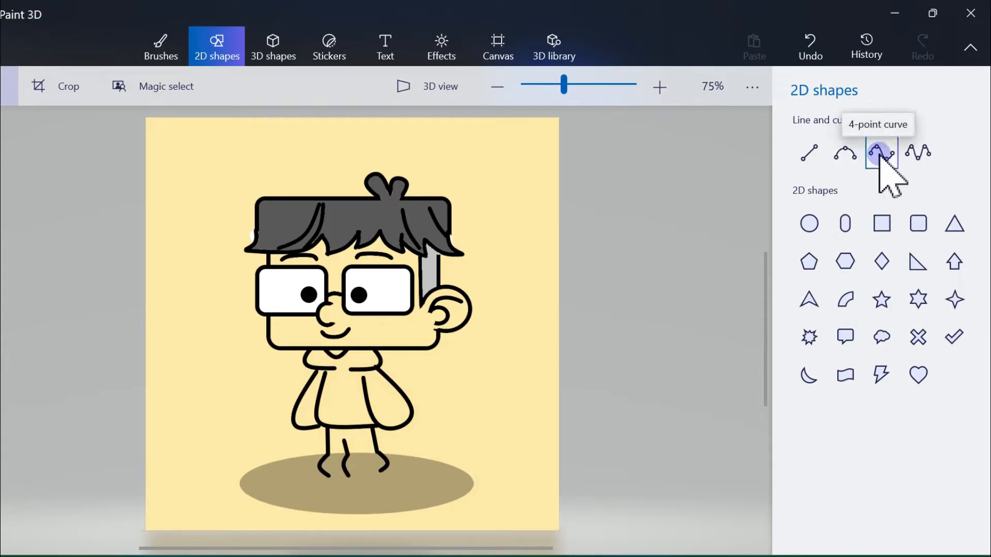
Step: Draw two straight hoodie drawstrings from the collar down the torso, the left one leaning left and the right one leaning right
{"action": "left_click", "coordinate": [810, 154]}
{"action": "left_click_drag", "start_coordinate": [334, 375], "coordinate": [329, 409]}
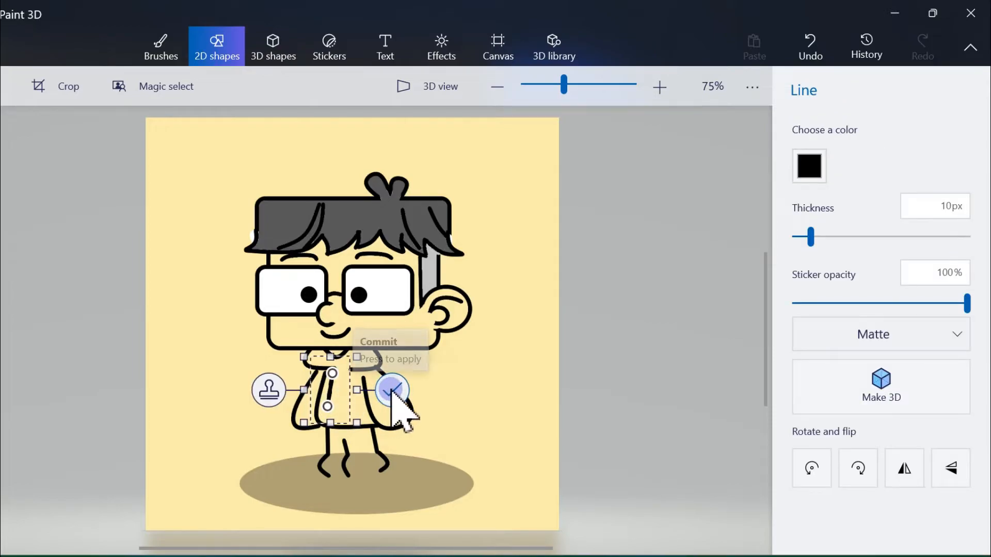
{"action": "left_click", "coordinate": [391, 391]}
{"action": "left_click", "coordinate": [819, 165]}
{"action": "left_click_drag", "start_coordinate": [345, 369], "coordinate": [355, 411]}
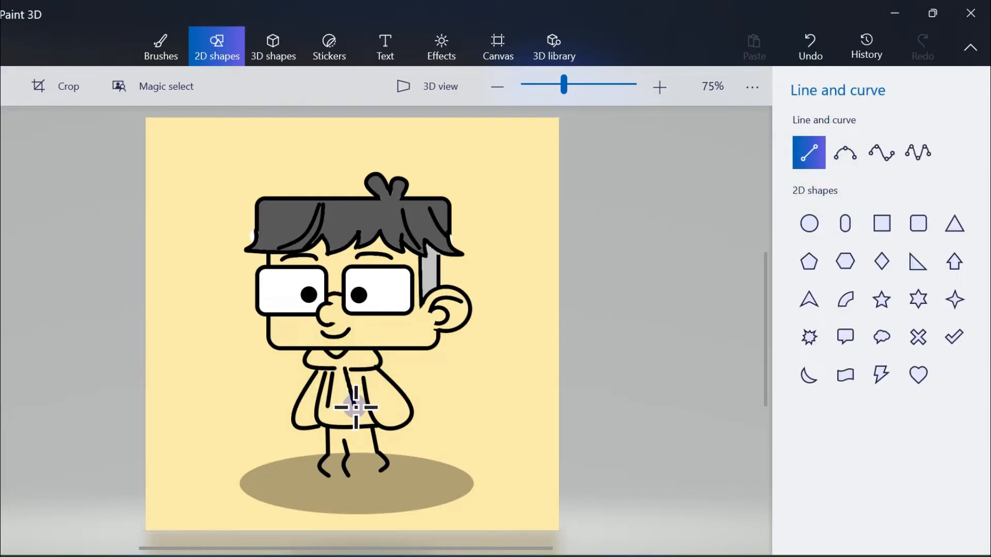
{"action": "left_click", "coordinate": [404, 388]}
Step: Add a small white circle with a black outline at the lower end of each hoodie drawstring
{"action": "left_click", "coordinate": [809, 223]}
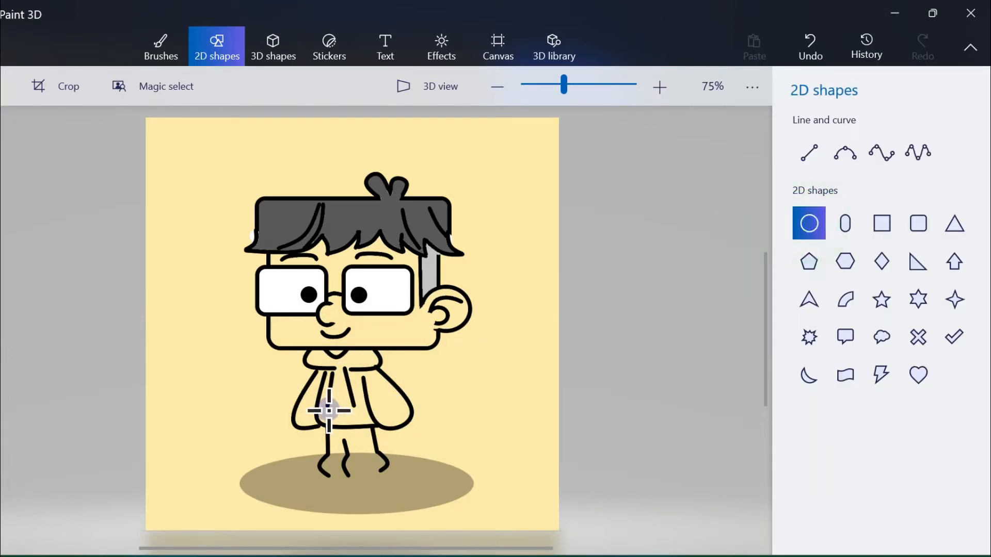
{"action": "mouse_move", "coordinate": [324, 409]}
{"action": "left_mouse_down"}
{"action": "mouse_move", "coordinate": [335, 421]}
{"action": "mouse_move", "coordinate": [341, 402]}
{"action": "mouse_move", "coordinate": [365, 419]}
{"action": "left_mouse_up"}
{"action": "key", "text": "Return"}
{"action": "left_click", "coordinate": [809, 223]}
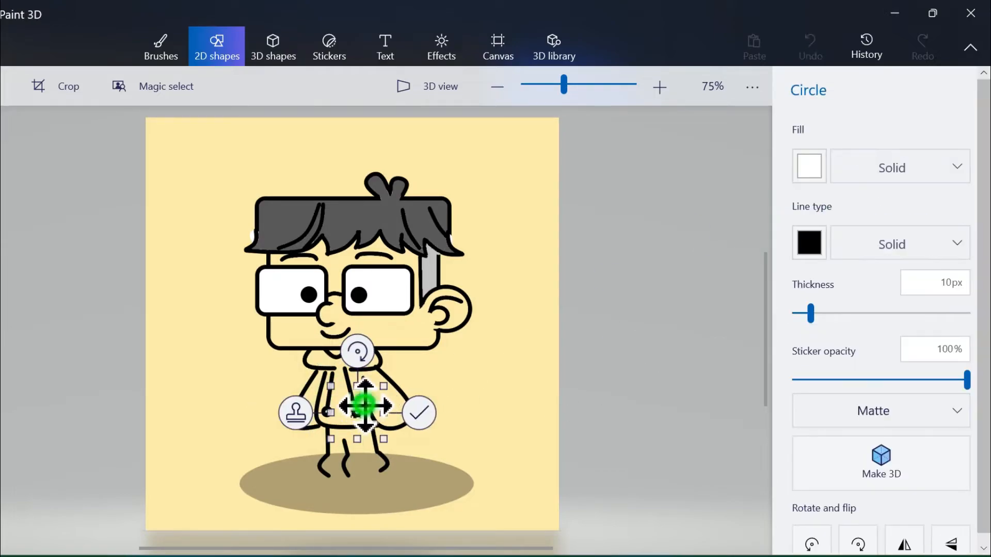
{"action": "left_click", "coordinate": [517, 414]}
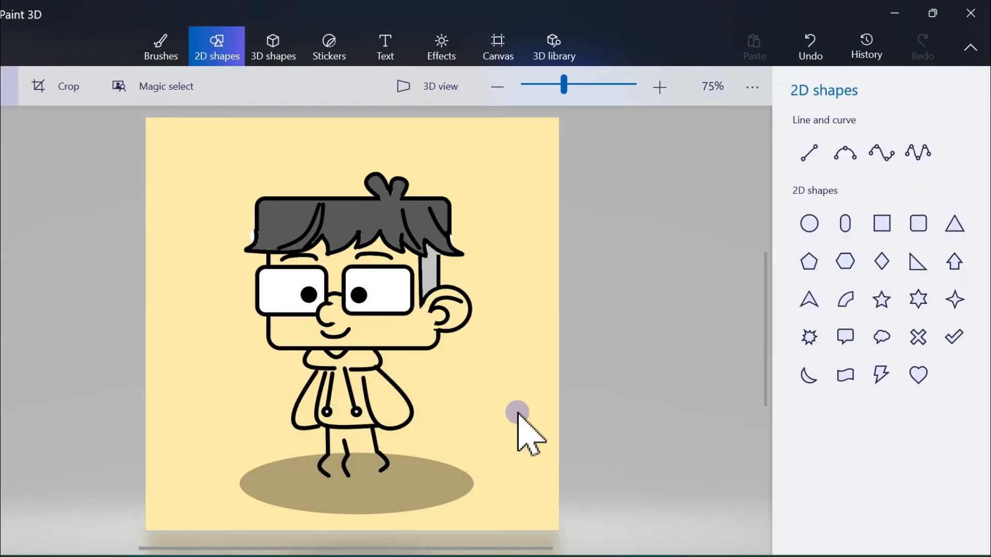
Step: Draw the tops of both shoes as arched 4-point curves below the trouser legs, side by side over the shadow
{"action": "left_click", "coordinate": [881, 158]}
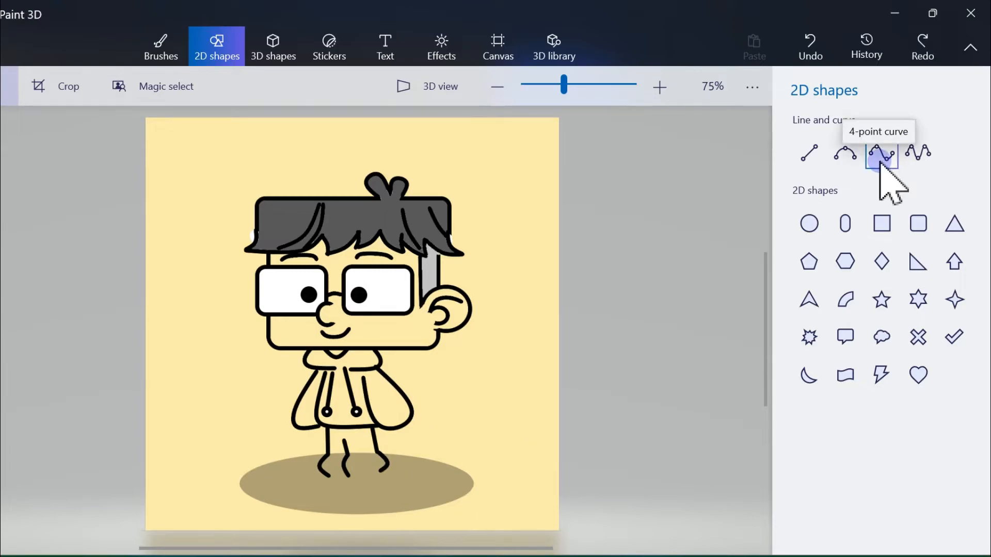
{"action": "left_click", "coordinate": [867, 158]}
{"action": "mouse_move", "coordinate": [421, 471]}
{"action": "left_mouse_down"}
{"action": "mouse_move", "coordinate": [463, 472]}
{"action": "mouse_move", "coordinate": [448, 456]}
{"action": "mouse_move", "coordinate": [435, 471]}
{"action": "mouse_move", "coordinate": [427, 454]}
{"action": "mouse_move", "coordinate": [451, 460]}
{"action": "mouse_move", "coordinate": [426, 455]}
{"action": "left_mouse_up"}
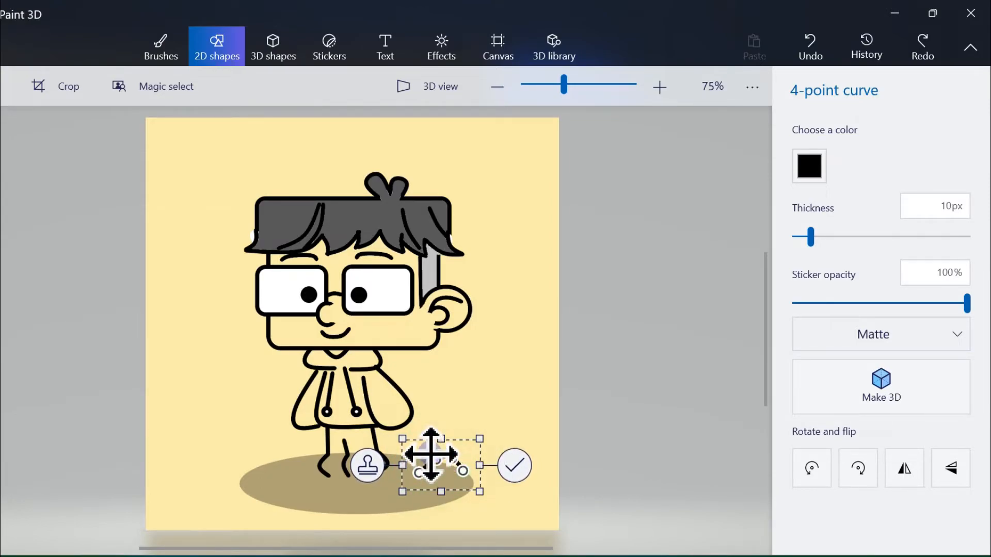
{"action": "left_click_drag", "start_coordinate": [442, 478], "coordinate": [316, 492]}
{"action": "left_click", "coordinate": [293, 474]}
{"action": "left_click", "coordinate": [392, 477]}
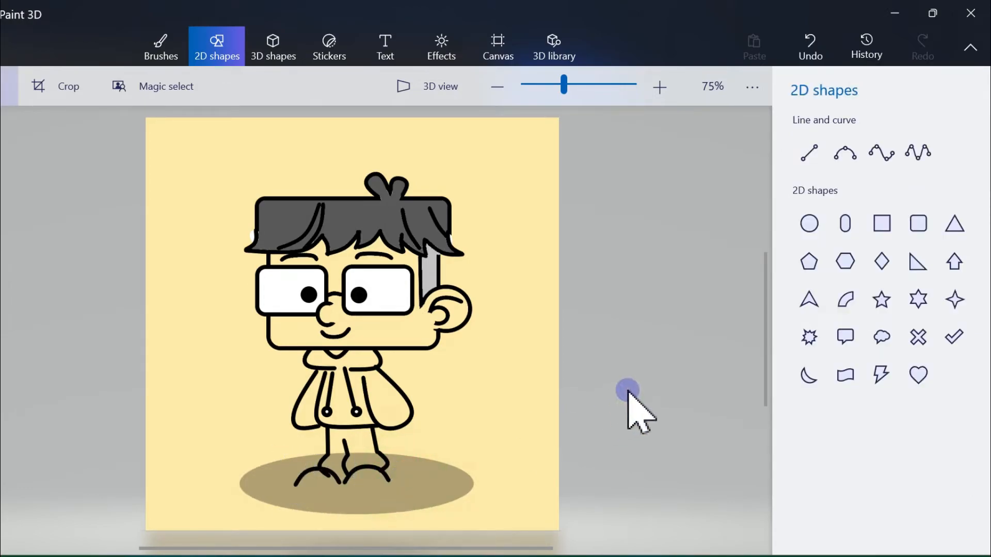
Step: Draw the soles with 3-point curves bowing downward, two stacked beneath each shoe arch
{"action": "left_click", "coordinate": [845, 155]}
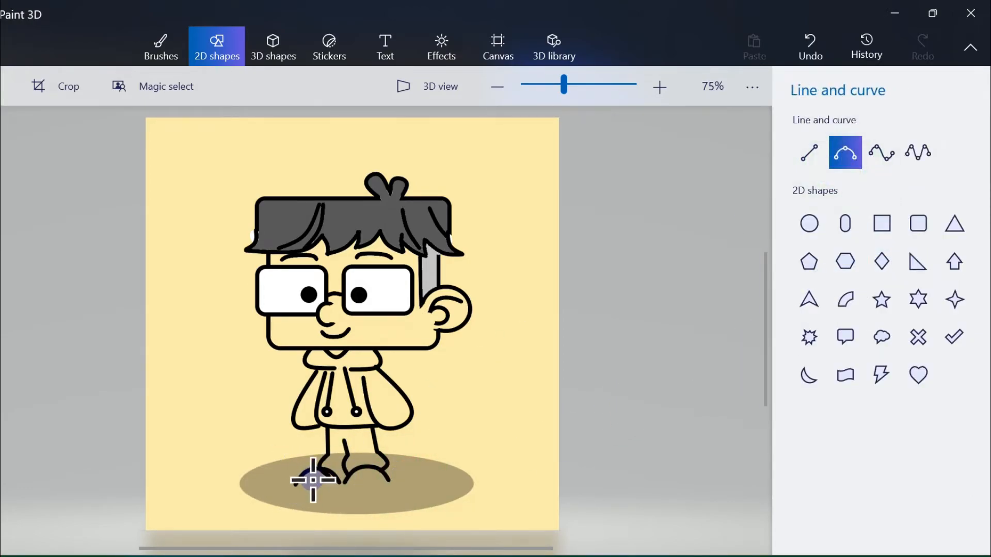
{"action": "left_click_drag", "start_coordinate": [338, 485], "coordinate": [319, 485]}
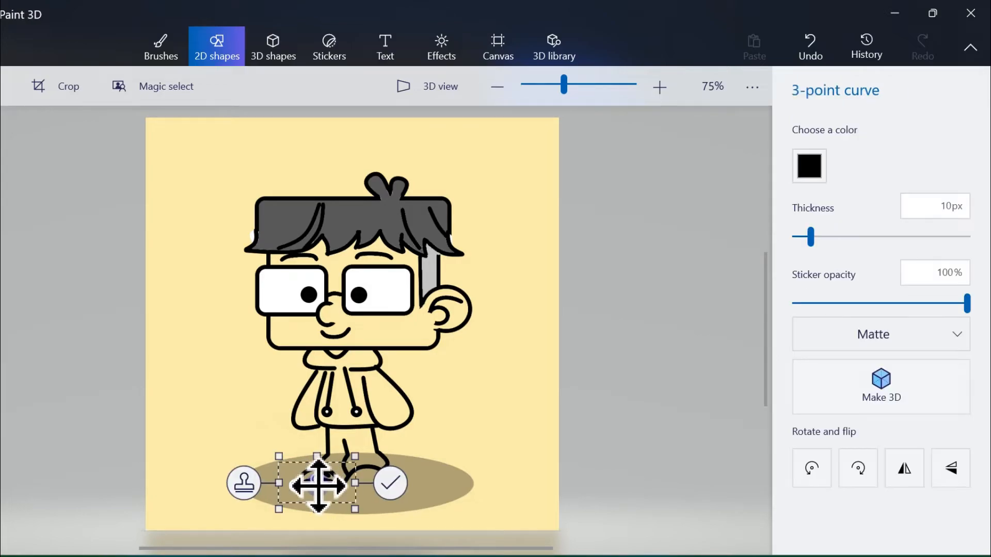
{"action": "left_click", "coordinate": [244, 491]}
{"action": "mouse_move", "coordinate": [329, 500]}
{"action": "left_mouse_down"}
{"action": "mouse_move", "coordinate": [373, 502]}
{"action": "mouse_move", "coordinate": [349, 513]}
{"action": "mouse_move", "coordinate": [376, 505]}
{"action": "mouse_move", "coordinate": [381, 515]}
{"action": "mouse_move", "coordinate": [332, 511]}
{"action": "left_mouse_up"}
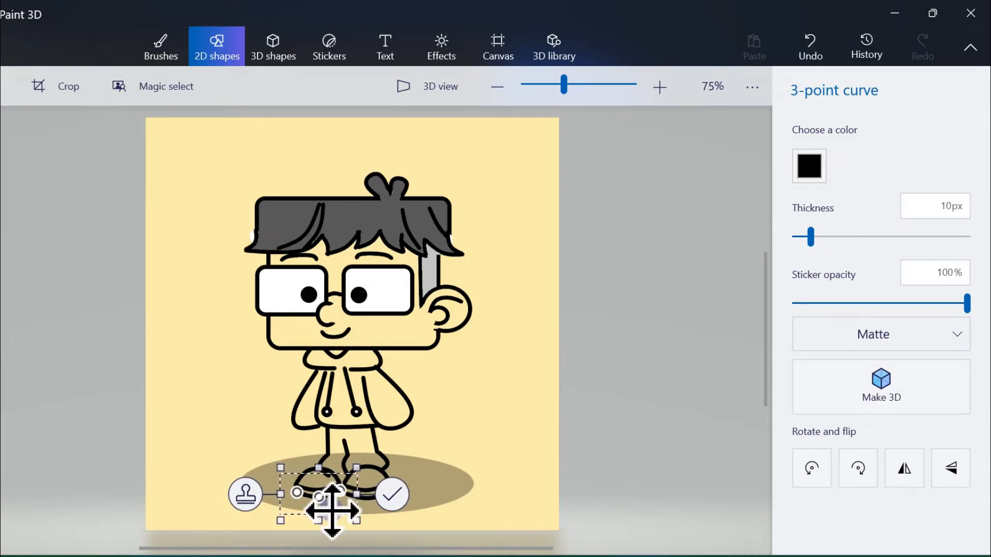
{"action": "left_click", "coordinate": [391, 495]}
Step: Close both ends of the left shoe's sole with short straight lines
{"action": "left_click", "coordinate": [805, 158]}
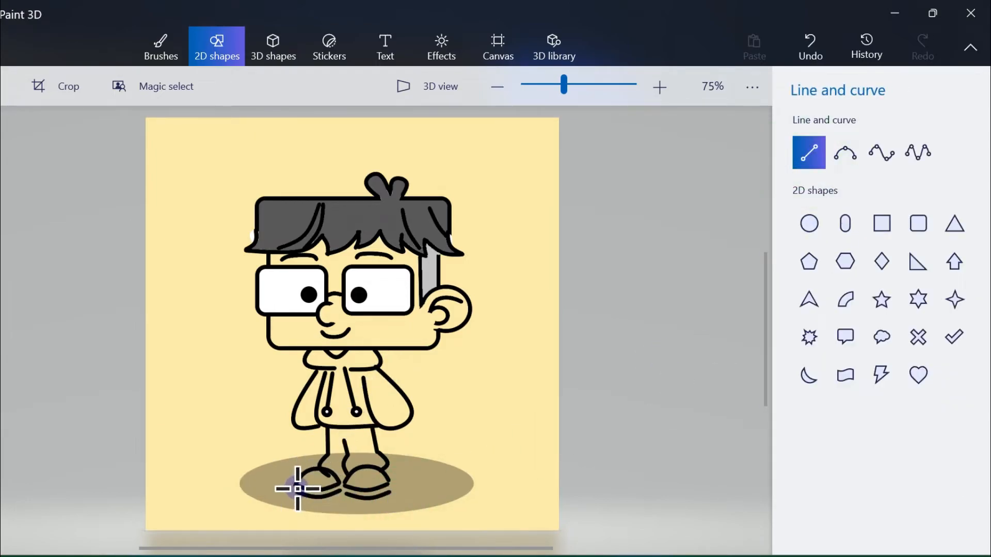
{"action": "left_click_drag", "start_coordinate": [296, 492], "coordinate": [354, 498]}
{"action": "left_click", "coordinate": [365, 505]}
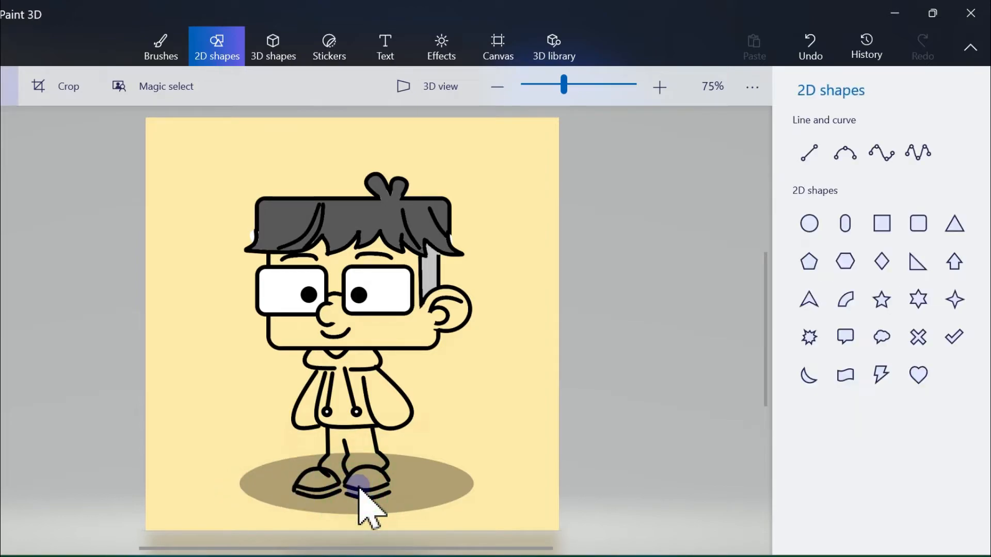
{"action": "left_click", "coordinate": [809, 156]}
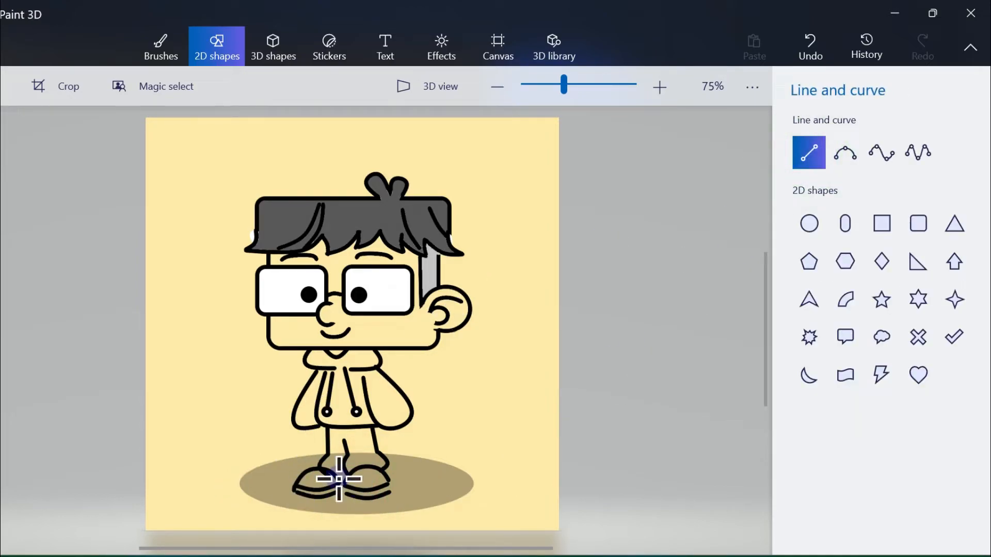
{"action": "left_click_drag", "start_coordinate": [342, 492], "coordinate": [390, 492]}
{"action": "left_click", "coordinate": [593, 358]}
Step: Close both ends of the right shoe's sole with short straight lines
{"action": "left_click", "coordinate": [809, 154]}
{"action": "left_click_drag", "start_coordinate": [343, 496], "coordinate": [390, 493]}
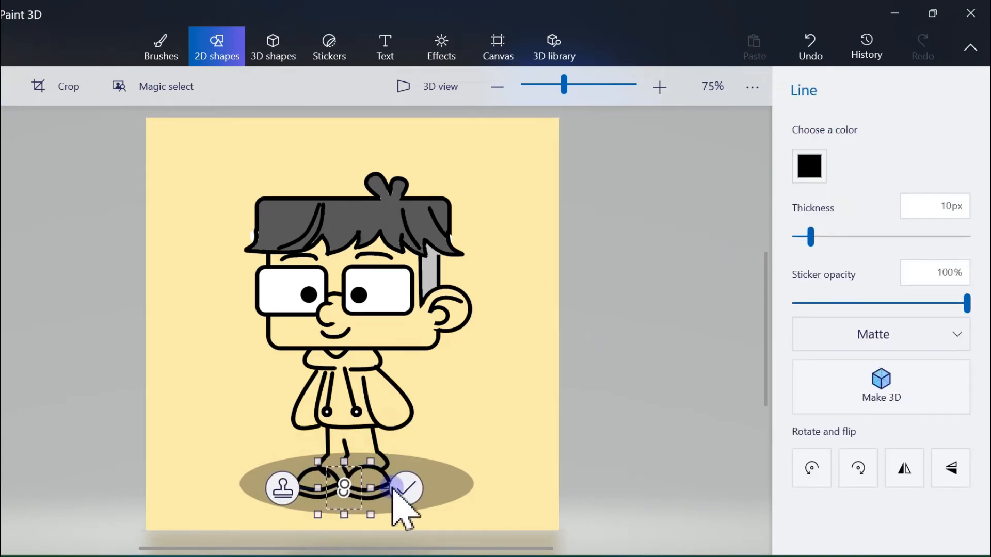
{"action": "left_click", "coordinate": [407, 490]}
{"action": "left_click", "coordinate": [809, 153]}
{"action": "left_click_drag", "start_coordinate": [387, 481], "coordinate": [388, 493]}
{"action": "left_click", "coordinate": [447, 484]}
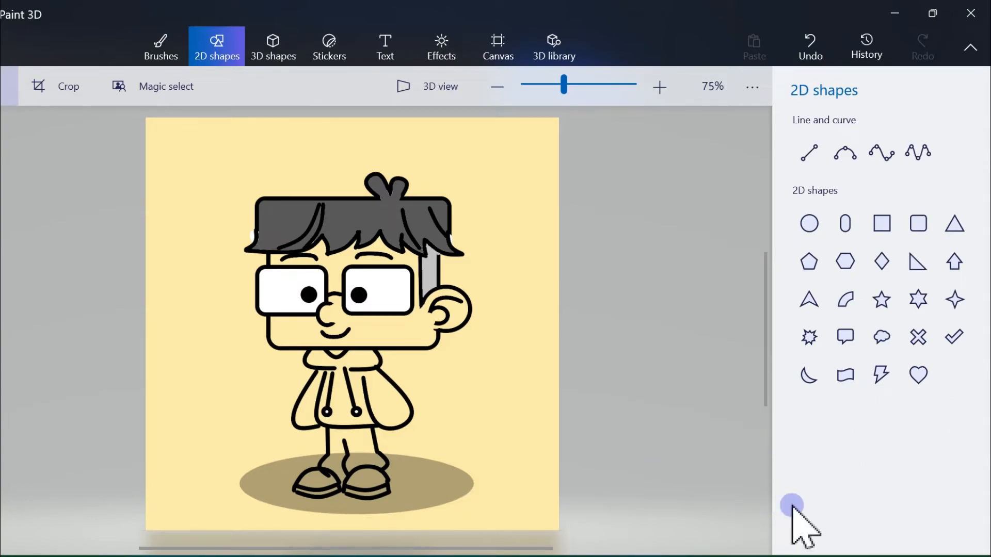
Step: Close the trouser hem above the left shoe with a 3-point curve and join the two shoes with a short straight line
{"action": "left_click", "coordinate": [845, 153]}
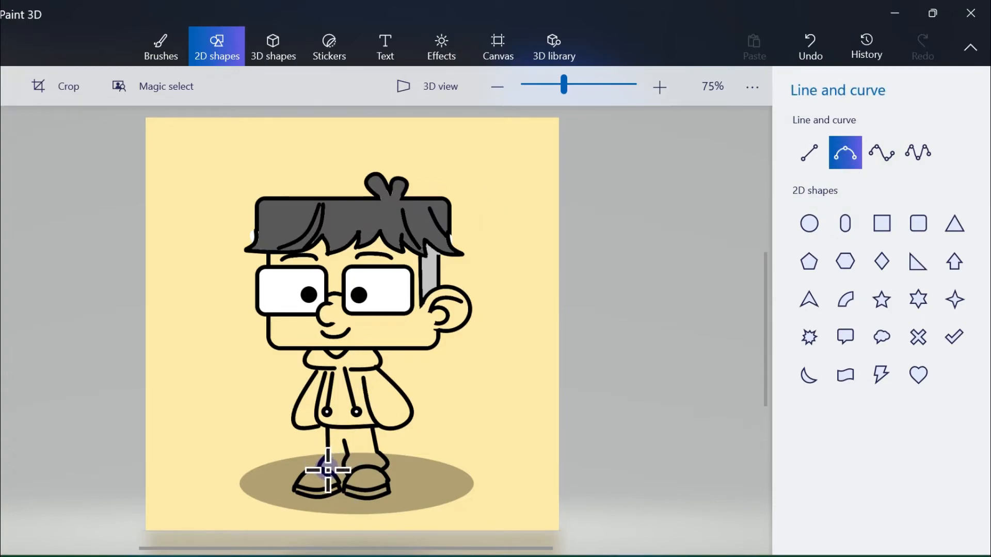
{"action": "left_click_drag", "start_coordinate": [321, 469], "coordinate": [347, 471]}
{"action": "left_click", "coordinate": [398, 470]}
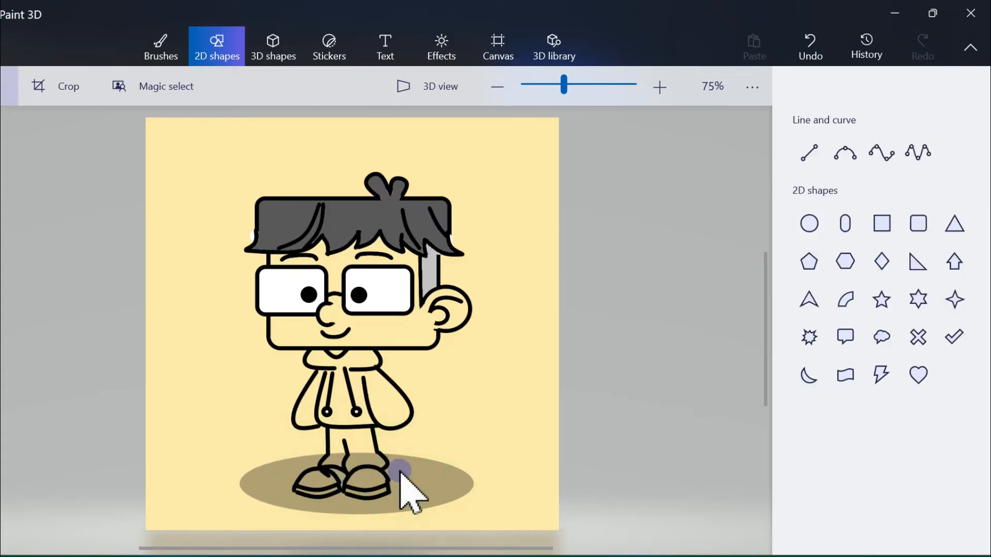
{"action": "left_click", "coordinate": [816, 160]}
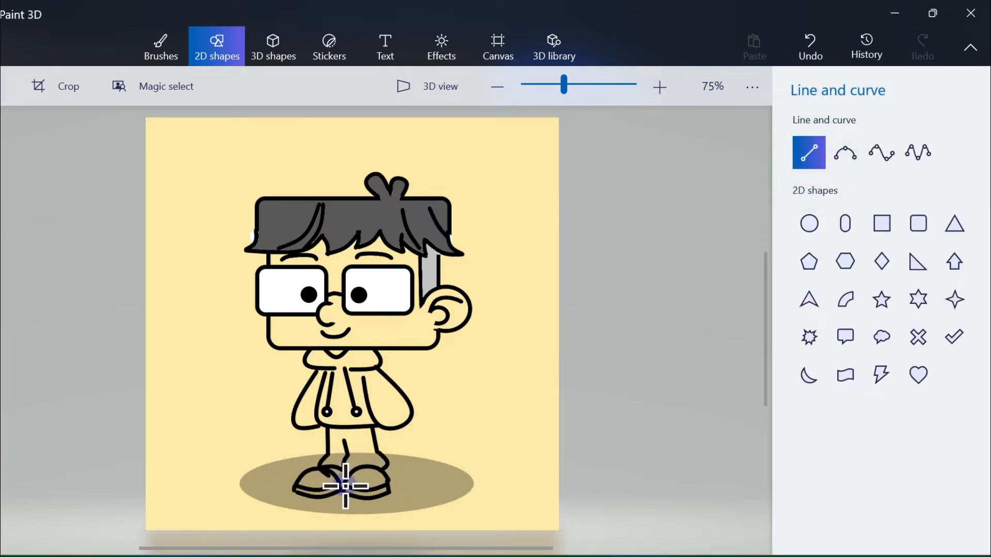
{"action": "left_click_drag", "start_coordinate": [339, 484], "coordinate": [343, 471]}
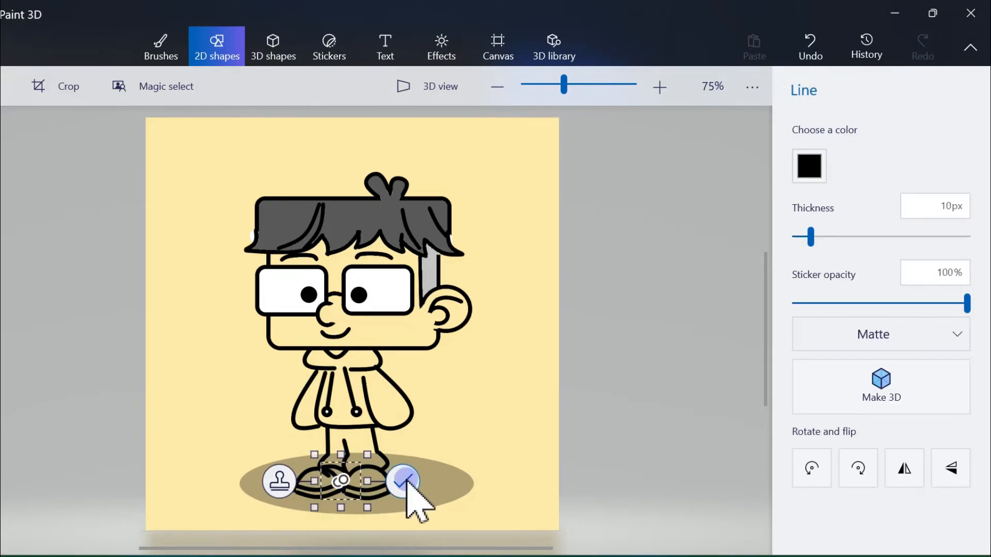
{"action": "left_click", "coordinate": [403, 478]}
Step: Paint over the stray line end inside the left shoe's top with a white 13 px Marker
{"action": "left_click", "coordinate": [160, 49]}
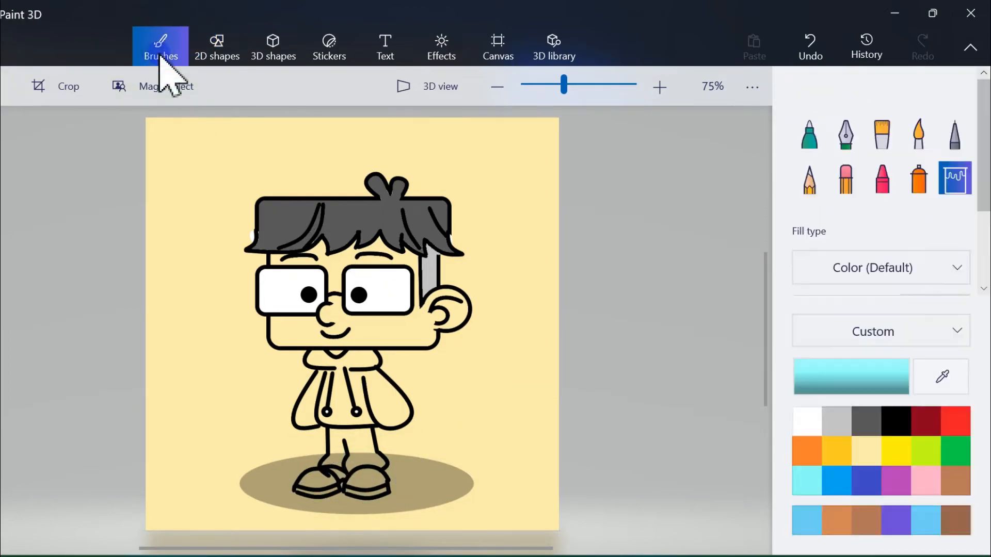
{"action": "left_click", "coordinate": [811, 136]}
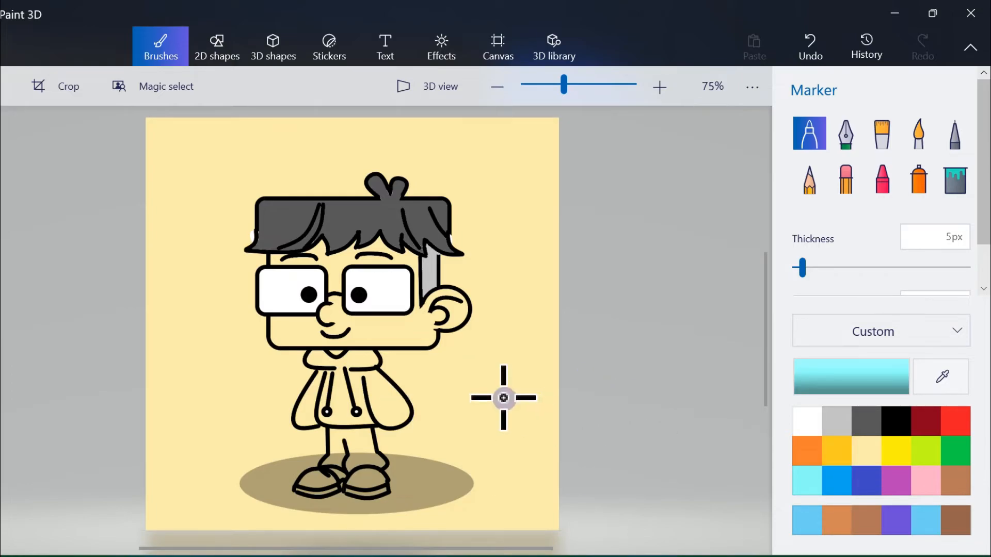
{"action": "left_click", "coordinate": [806, 421]}
{"action": "left_click_drag", "start_coordinate": [836, 267], "coordinate": [816, 268]}
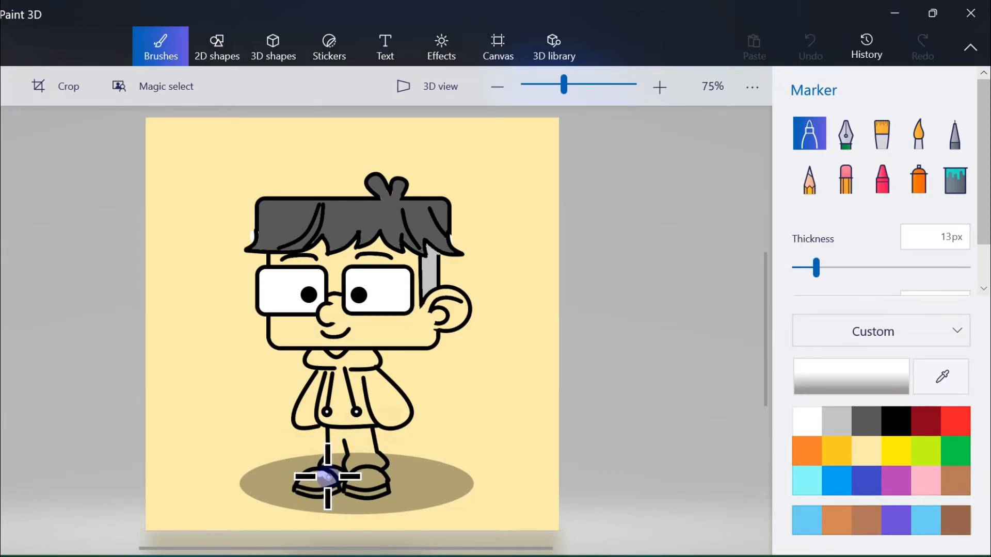
{"action": "left_click", "coordinate": [326, 475]}
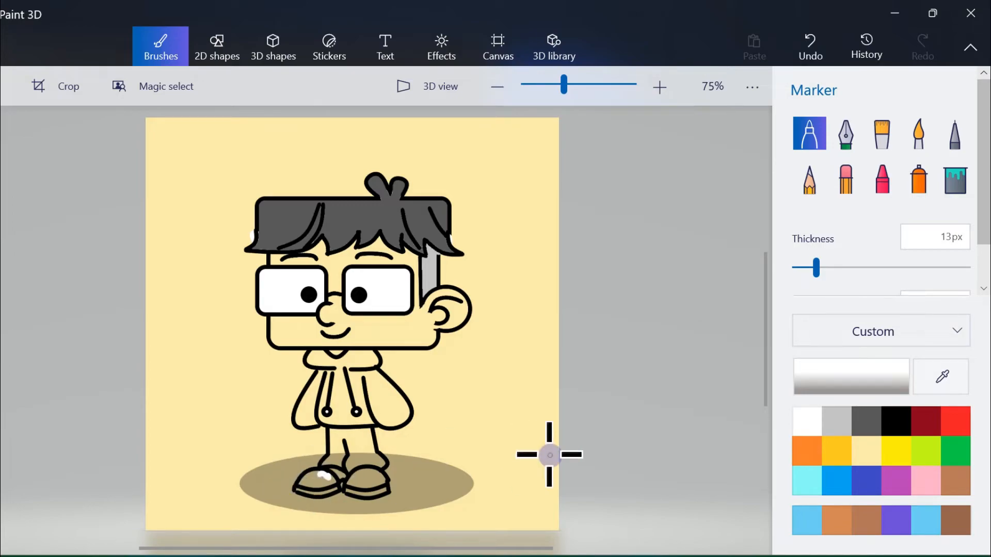
Step: Fill the upper part of both shoes with white and the small gap between them with dark gray
{"action": "left_click", "coordinate": [955, 179]}
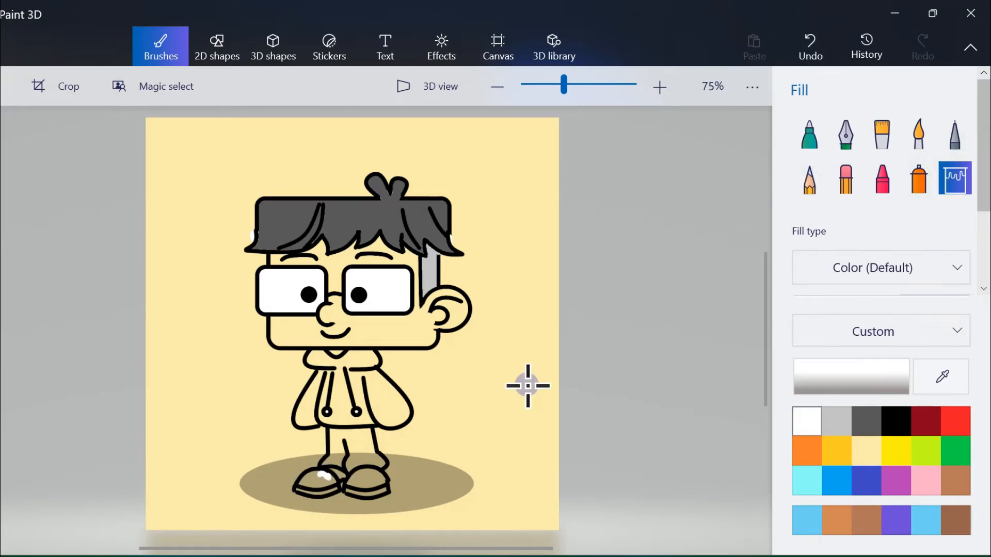
{"action": "left_click", "coordinate": [320, 482]}
{"action": "left_click", "coordinate": [364, 484]}
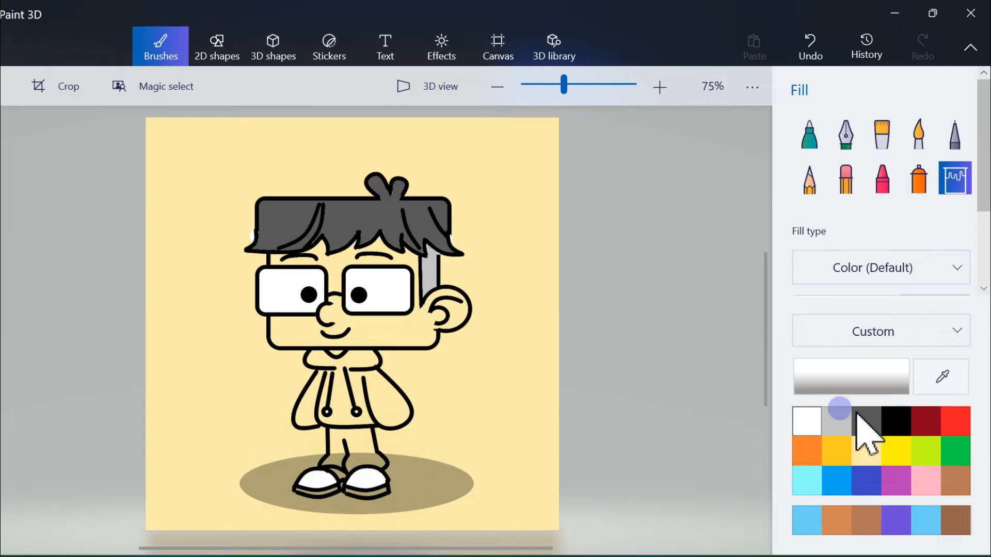
{"action": "left_click", "coordinate": [869, 425]}
{"action": "left_click", "coordinate": [336, 471]}
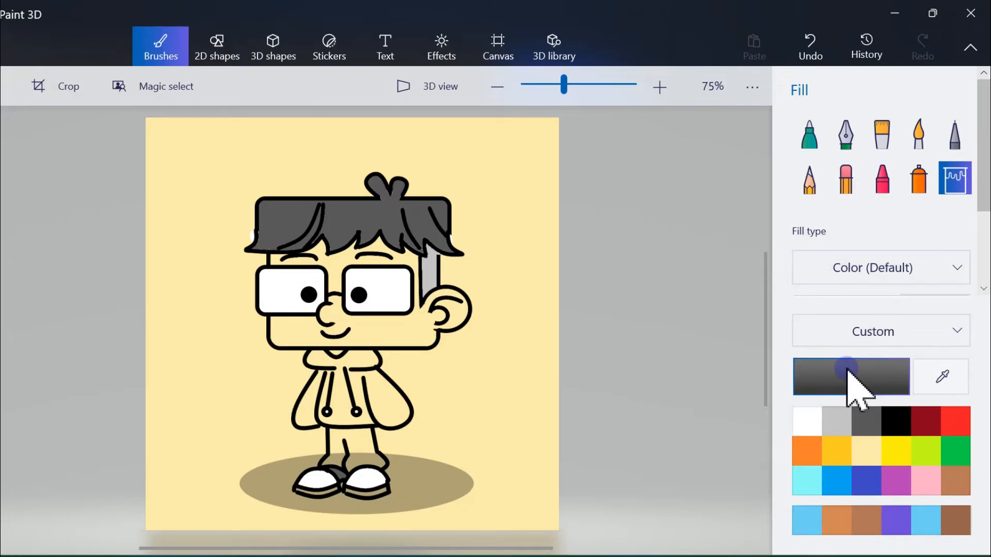
Step: Fill both trouser legs with indigo blue, including their lower parts over the shadow
{"action": "left_click", "coordinate": [846, 481]}
{"action": "left_click", "coordinate": [867, 480]}
{"action": "left_click", "coordinate": [340, 441]}
{"action": "left_click", "coordinate": [331, 462]}
{"action": "left_click", "coordinate": [365, 461]}
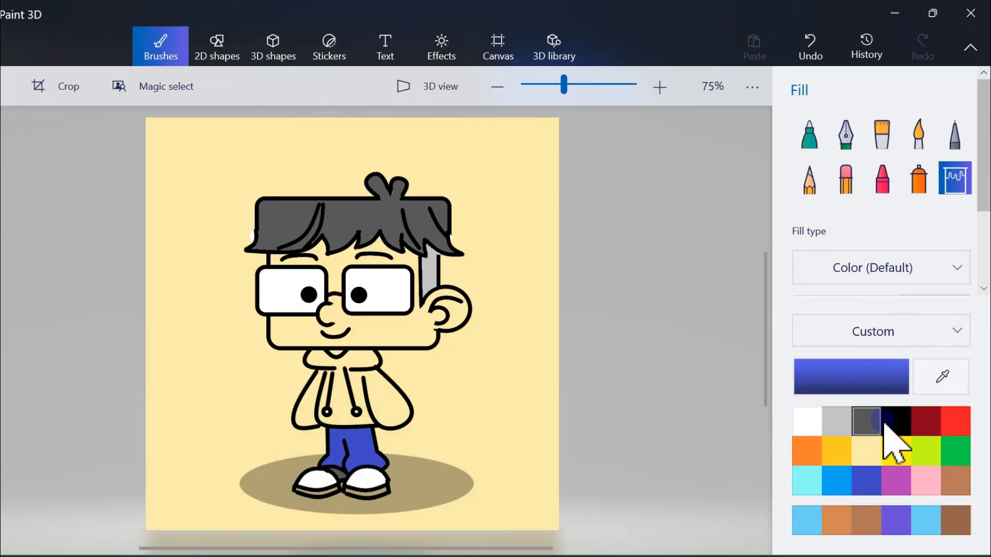
Step: Fill the soles of both shoes with white, undoing a misplaced fill between the shoes
{"action": "left_click", "coordinate": [807, 421]}
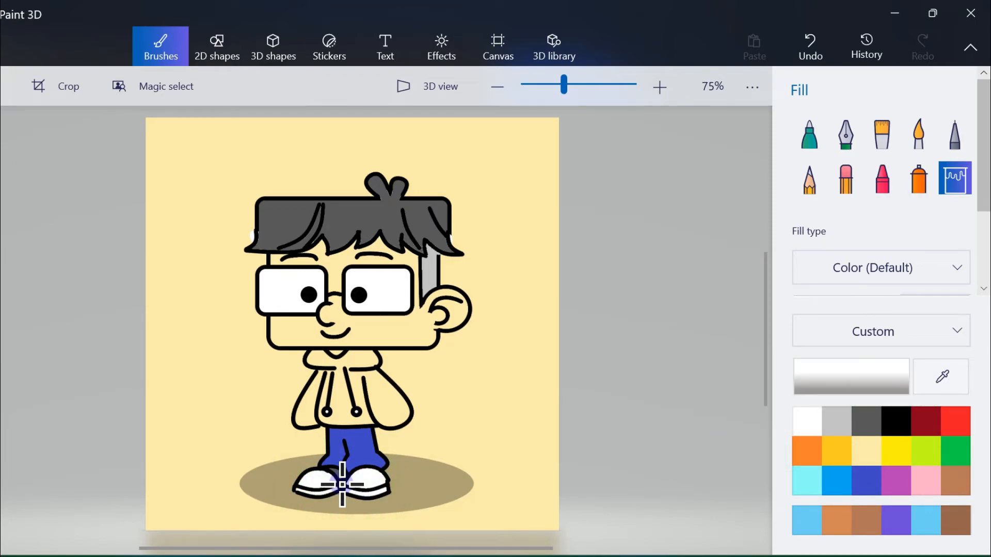
{"action": "left_click", "coordinate": [342, 484]}
{"action": "key", "text": "ctrl+z"}
{"action": "left_click", "coordinate": [342, 486]}
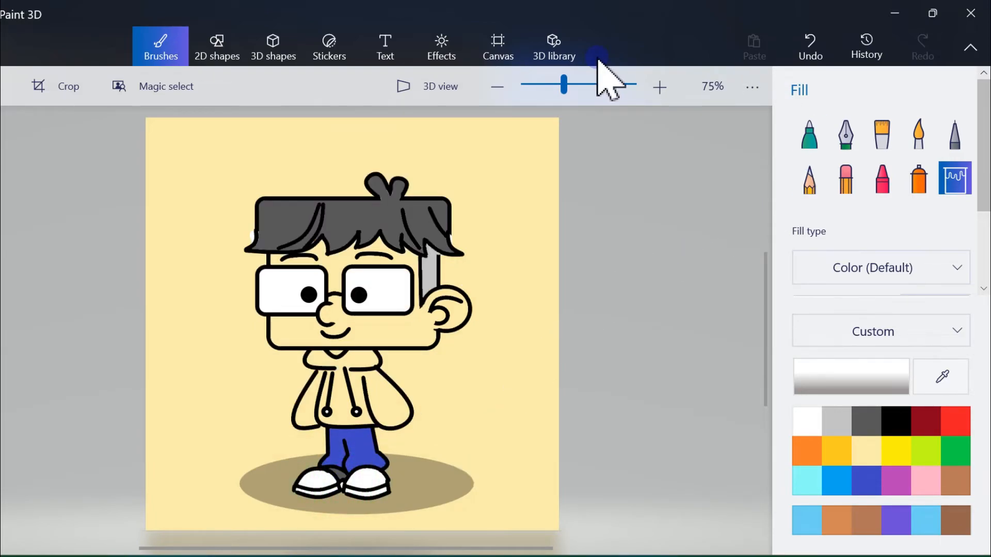
Step: Draw the right sleeve's cuff as a 4-point curve looping under the sleeve's lower end
{"action": "left_click", "coordinate": [220, 45]}
{"action": "left_click", "coordinate": [881, 152]}
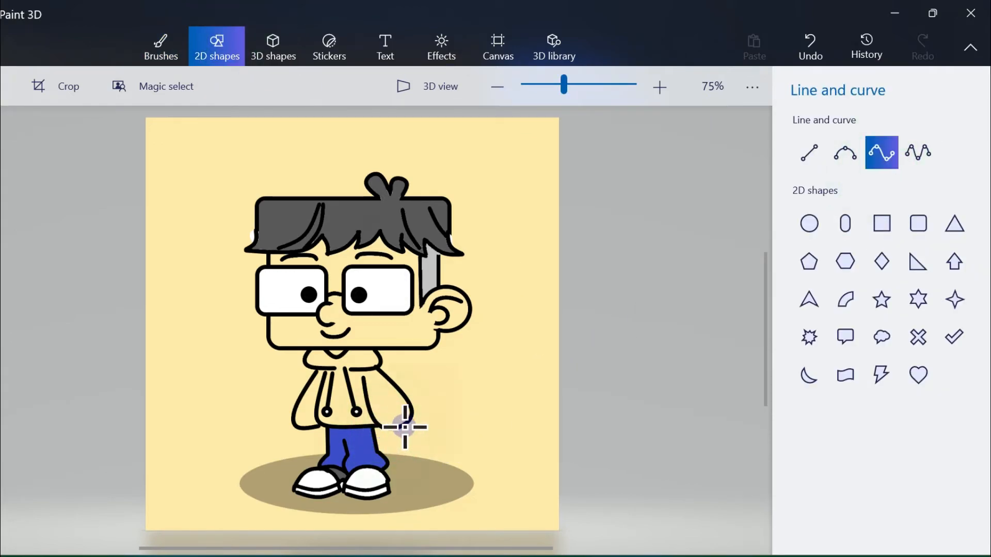
{"action": "left_click_drag", "start_coordinate": [411, 421], "coordinate": [392, 428]}
{"action": "left_click", "coordinate": [466, 428]}
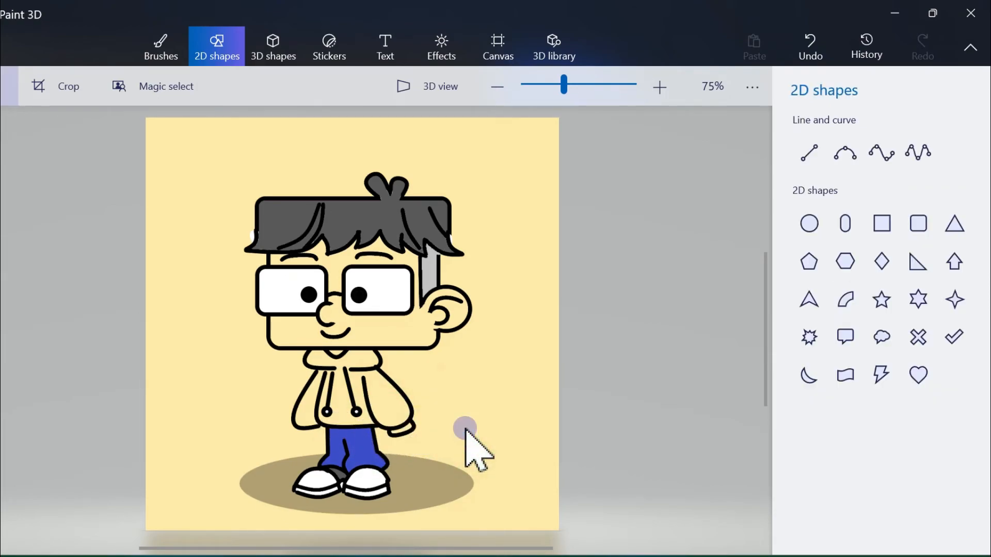
Step: Draw the left sleeve's cuff as a black 3-point curve, 10px thick, beneath the sleeve's lower end
{"action": "left_click", "coordinate": [882, 154]}
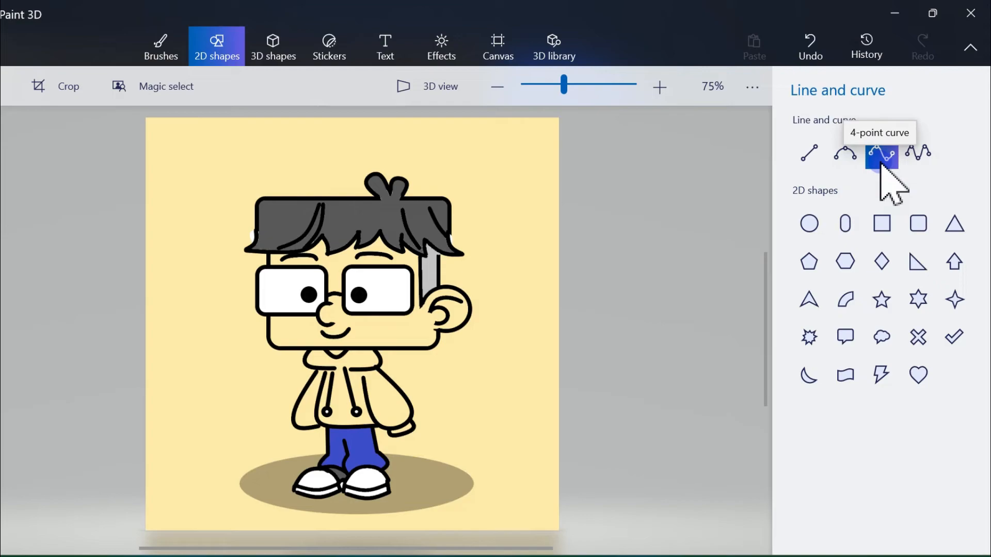
{"action": "left_click", "coordinate": [845, 154]}
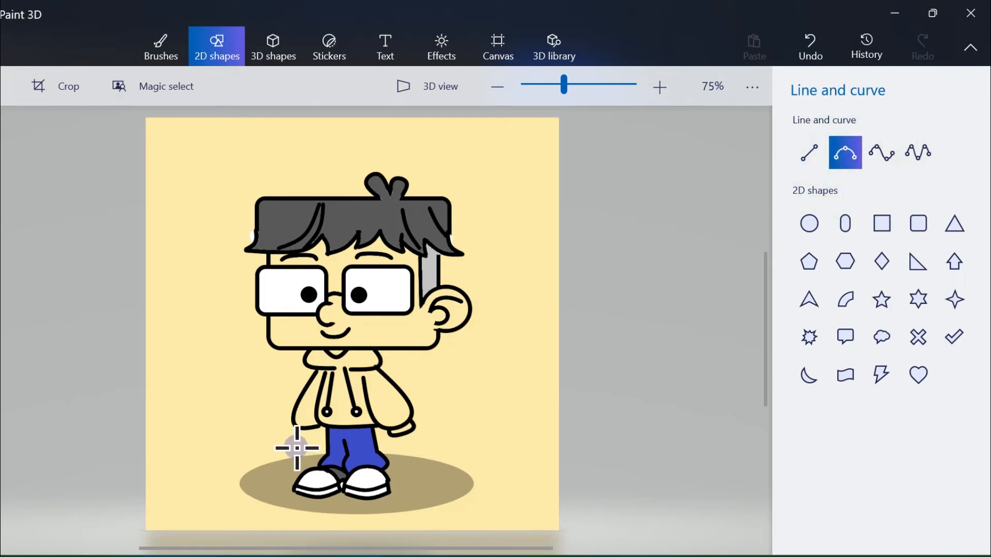
{"action": "left_click_drag", "start_coordinate": [328, 435], "coordinate": [304, 434]}
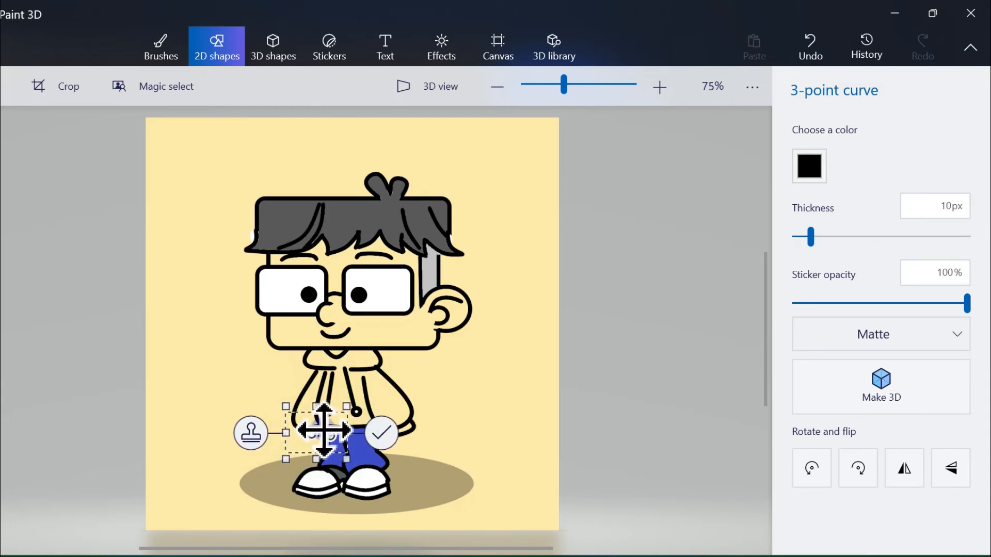
{"action": "left_click", "coordinate": [381, 440]}
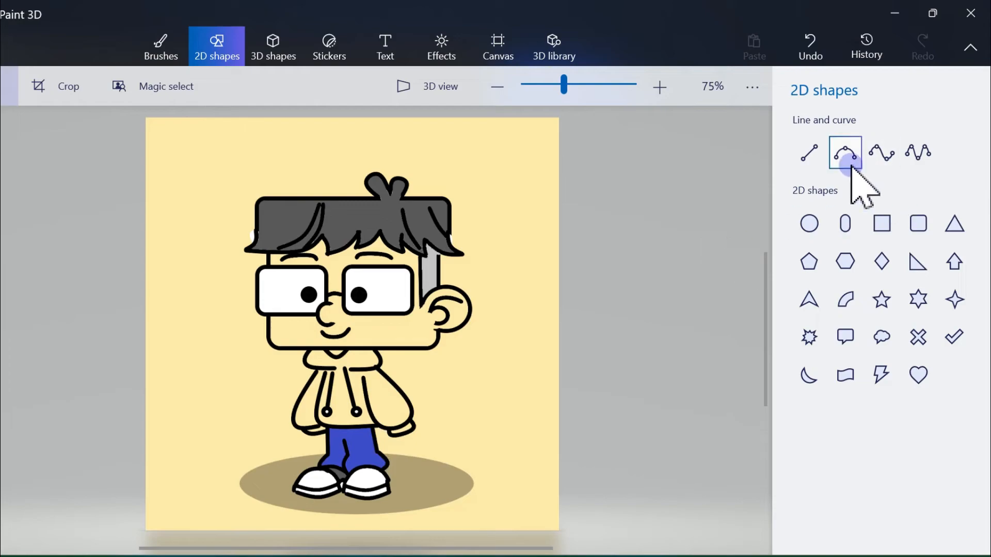
Step: Draw the hand below the right sleeve's cuff with two black 4-point curves, 10px thick, forming the palm and fingers
{"action": "left_click", "coordinate": [881, 155]}
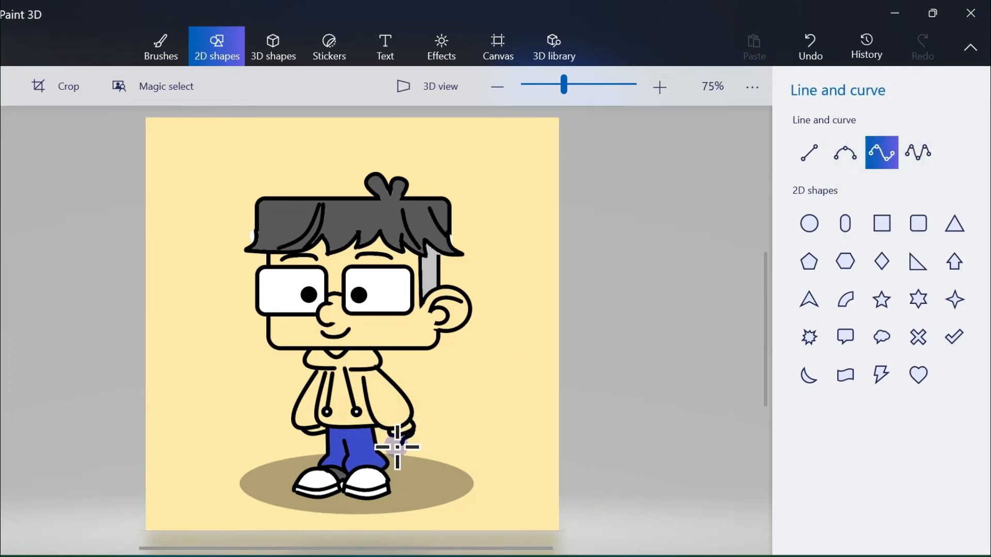
{"action": "left_click", "coordinate": [396, 447]}
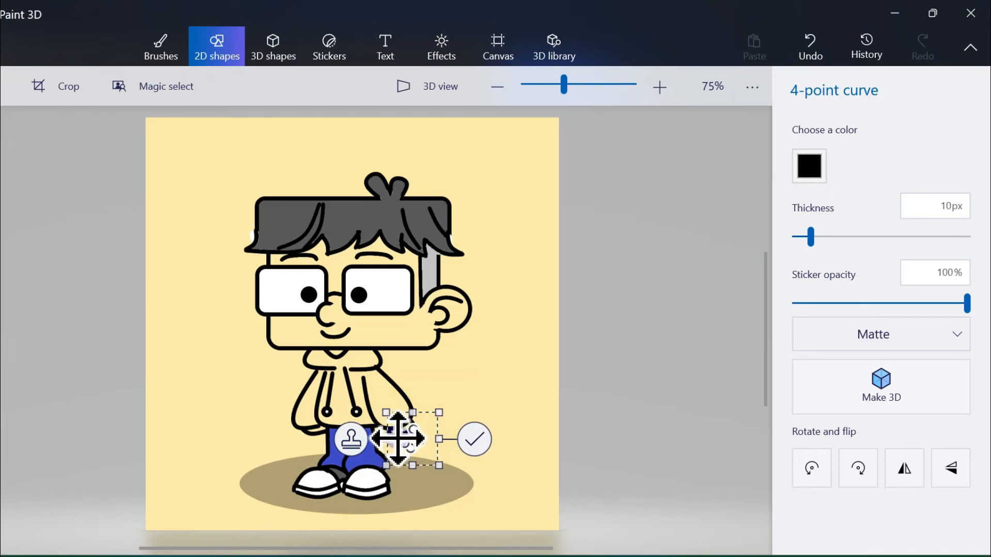
{"action": "left_click", "coordinate": [473, 440]}
{"action": "left_click", "coordinate": [881, 153]}
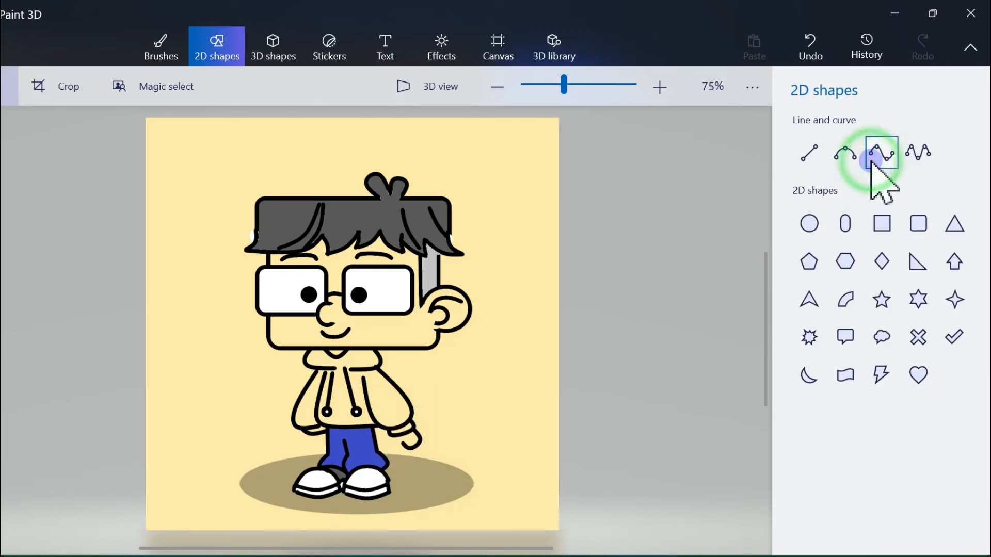
{"action": "left_click", "coordinate": [841, 158]}
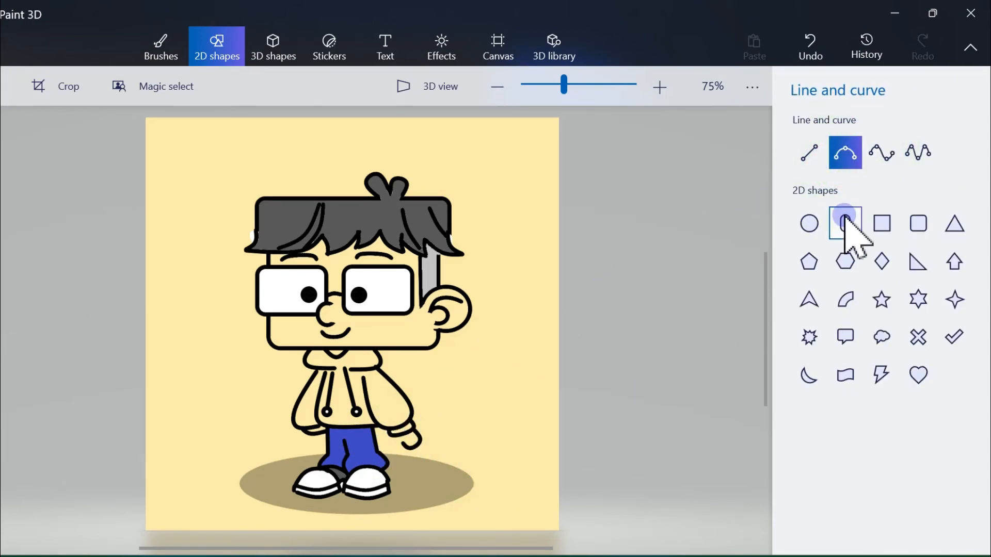
{"action": "left_click", "coordinate": [882, 154]}
{"action": "left_click_drag", "start_coordinate": [395, 438], "coordinate": [388, 444]}
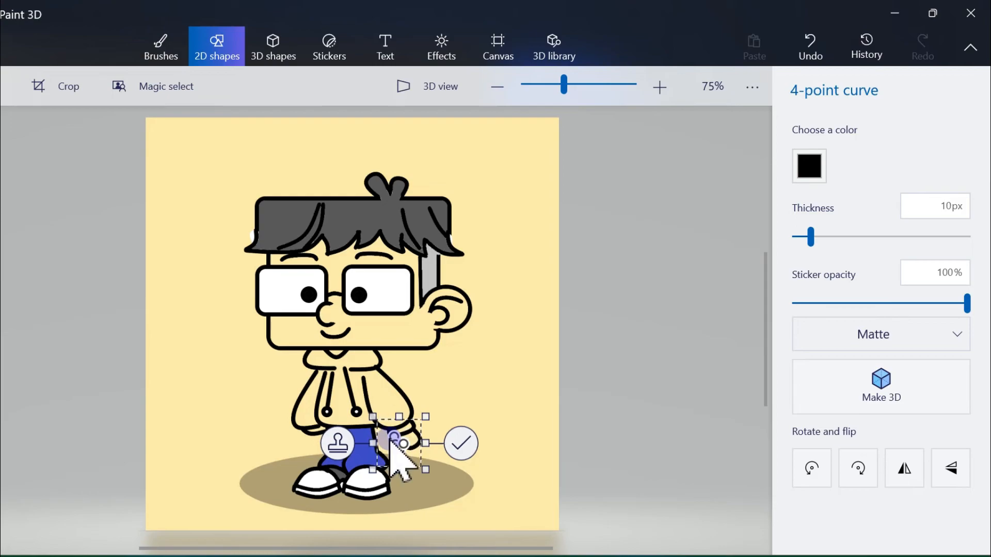
{"action": "left_click", "coordinate": [460, 444]}
Step: Draw the hand below the left sleeve's cuff with a 4-point curve and a 3-point curve meeting the trousers
{"action": "left_click", "coordinate": [875, 155]}
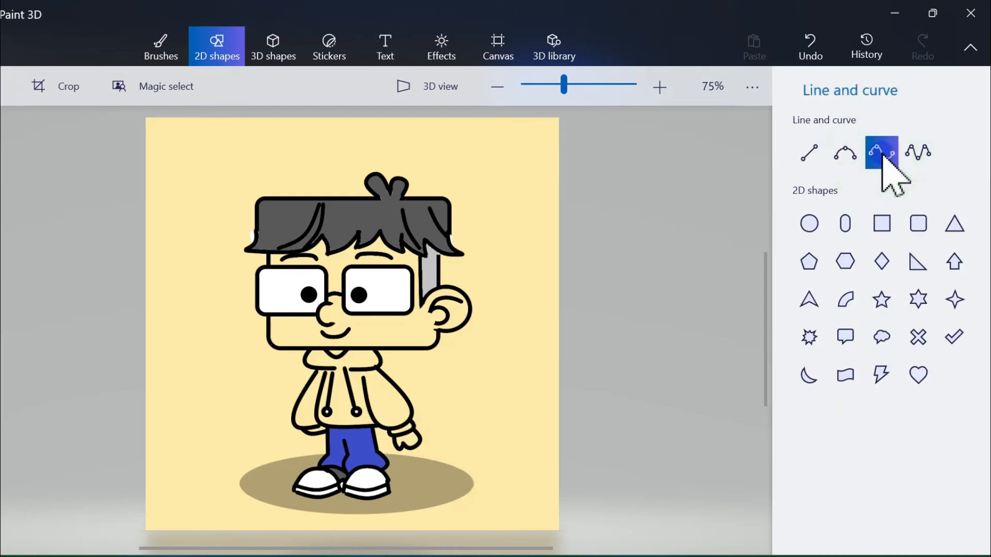
{"action": "left_click", "coordinate": [849, 158]}
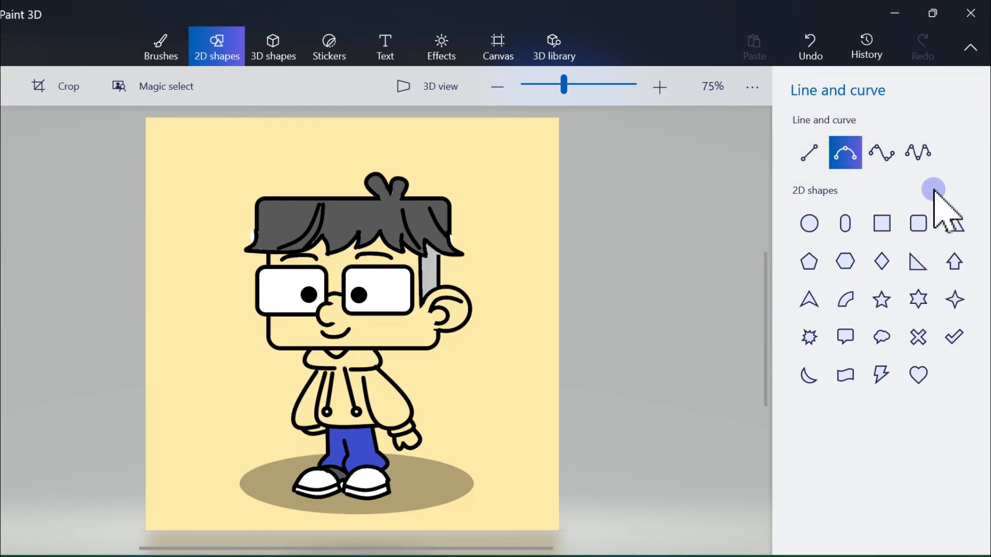
{"action": "left_click", "coordinate": [884, 150]}
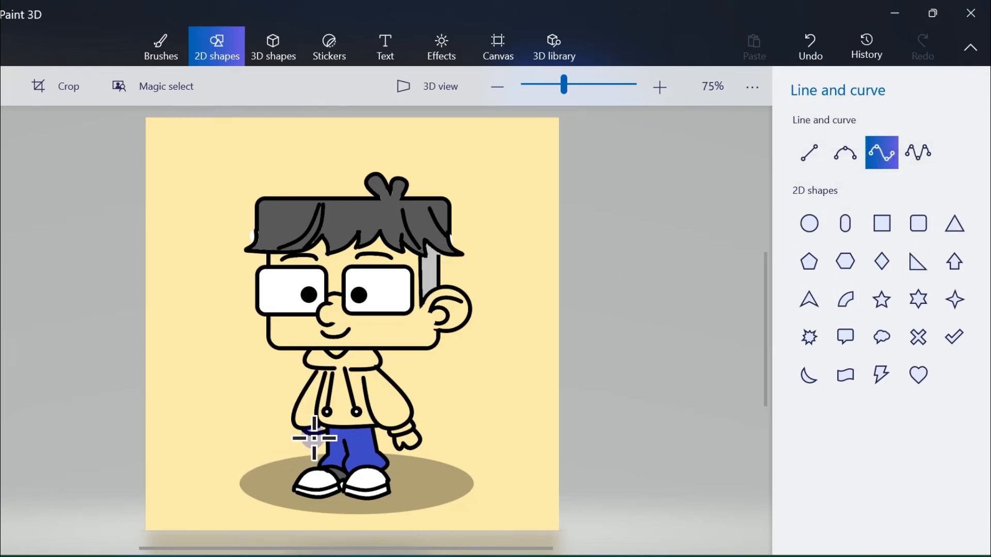
{"action": "mouse_move", "coordinate": [314, 439]}
{"action": "left_mouse_down"}
{"action": "mouse_move", "coordinate": [310, 427]}
{"action": "mouse_move", "coordinate": [323, 443]}
{"action": "mouse_move", "coordinate": [308, 438]}
{"action": "left_mouse_up"}
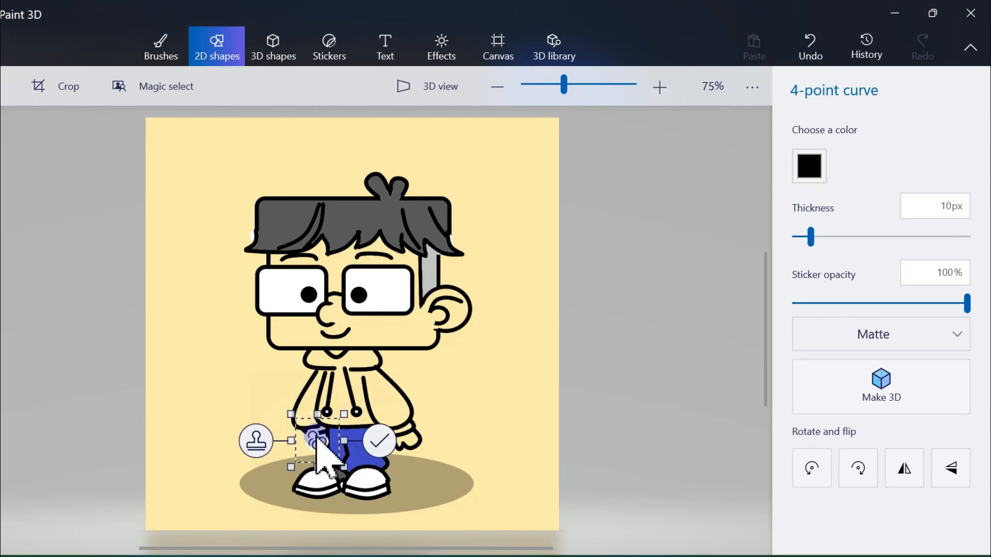
{"action": "left_click", "coordinate": [720, 225]}
{"action": "left_click", "coordinate": [845, 153]}
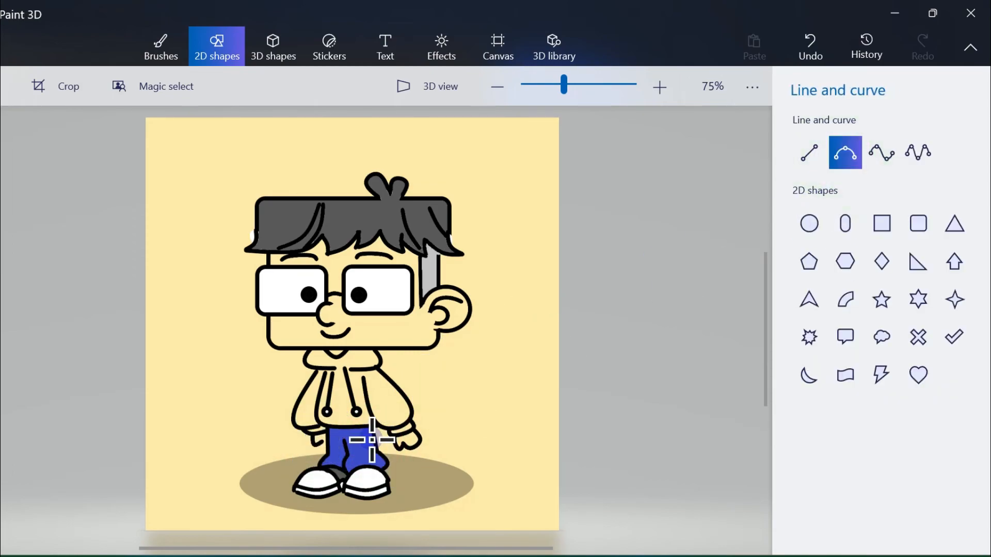
{"action": "left_click_drag", "start_coordinate": [326, 451], "coordinate": [316, 443]}
{"action": "left_click", "coordinate": [385, 445]}
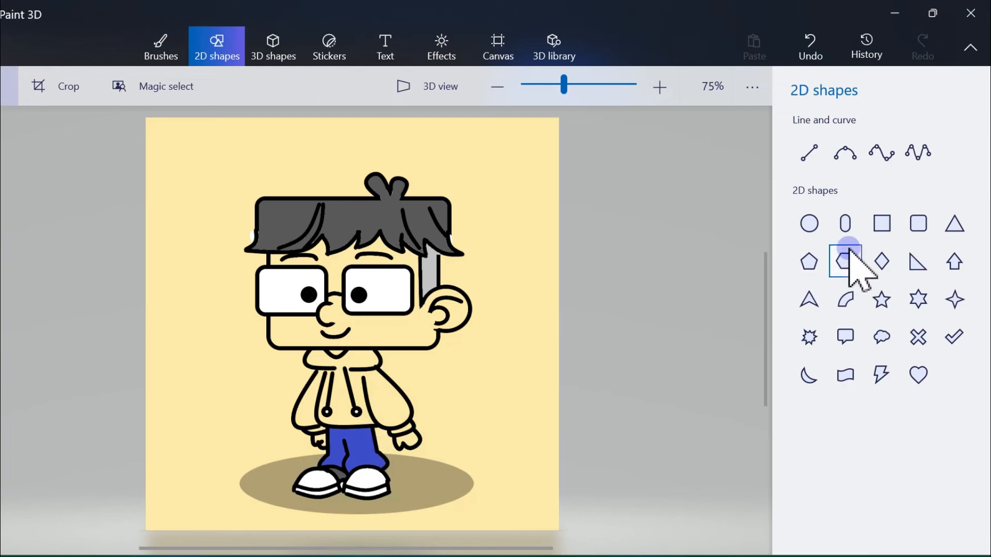
Step: Fill the background around the boy with aqua
{"action": "left_click", "coordinate": [177, 58]}
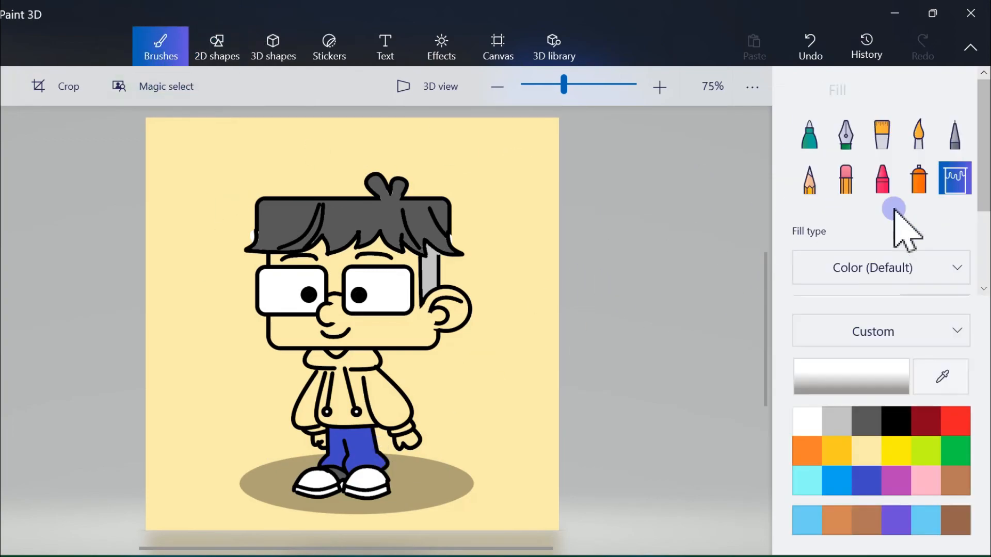
{"action": "left_click", "coordinate": [813, 480]}
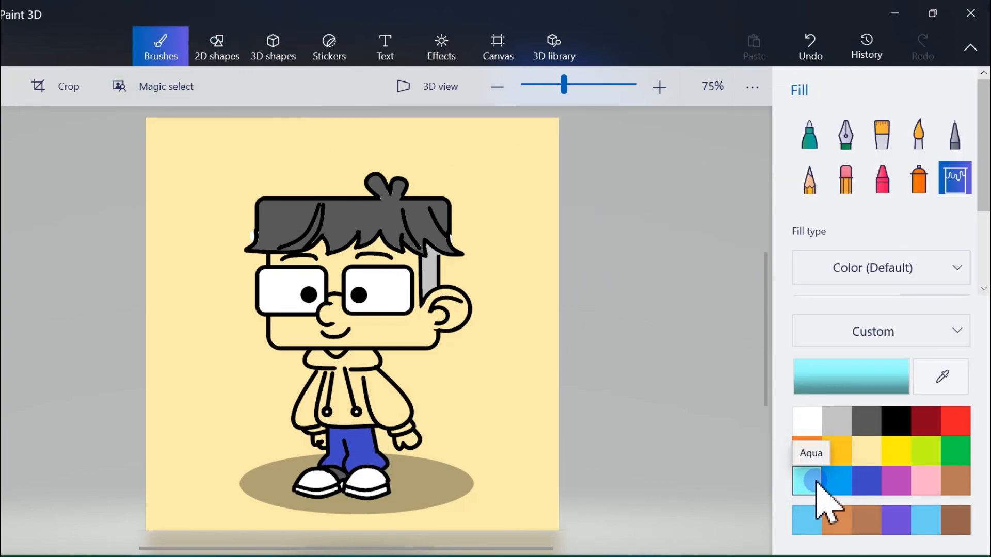
{"action": "left_click", "coordinate": [507, 348]}
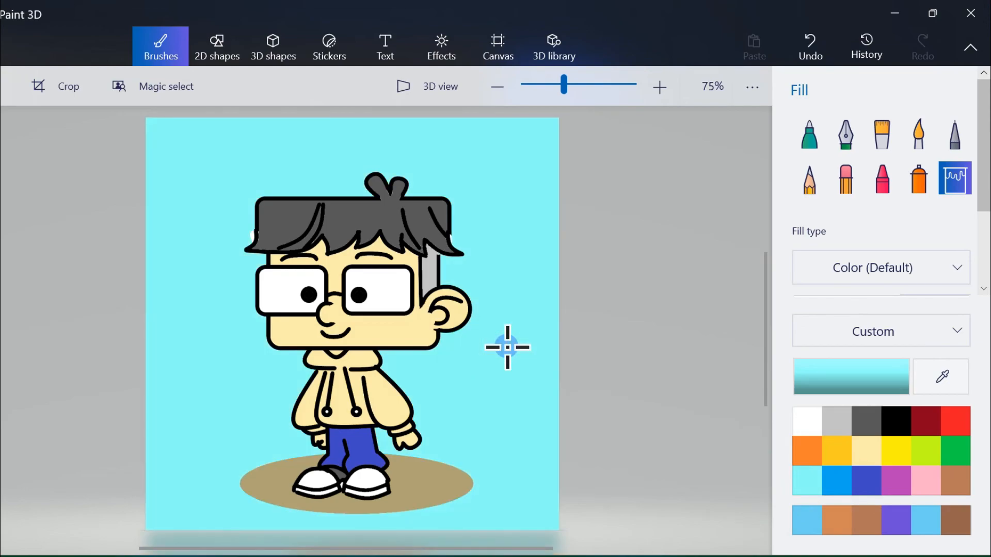
Step: Fill the hoodie's hood, body, sleeves and cuffs with light gray, undoing a misplaced fill near the left cuff
{"action": "left_click", "coordinate": [867, 423]}
{"action": "left_click", "coordinate": [839, 421]}
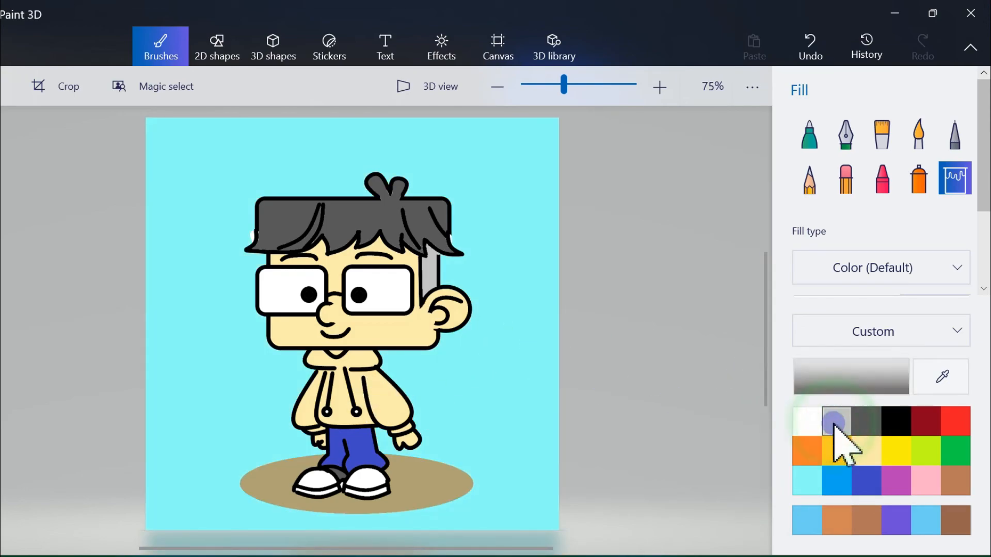
{"action": "left_click", "coordinate": [348, 359]}
{"action": "left_click", "coordinate": [309, 400]}
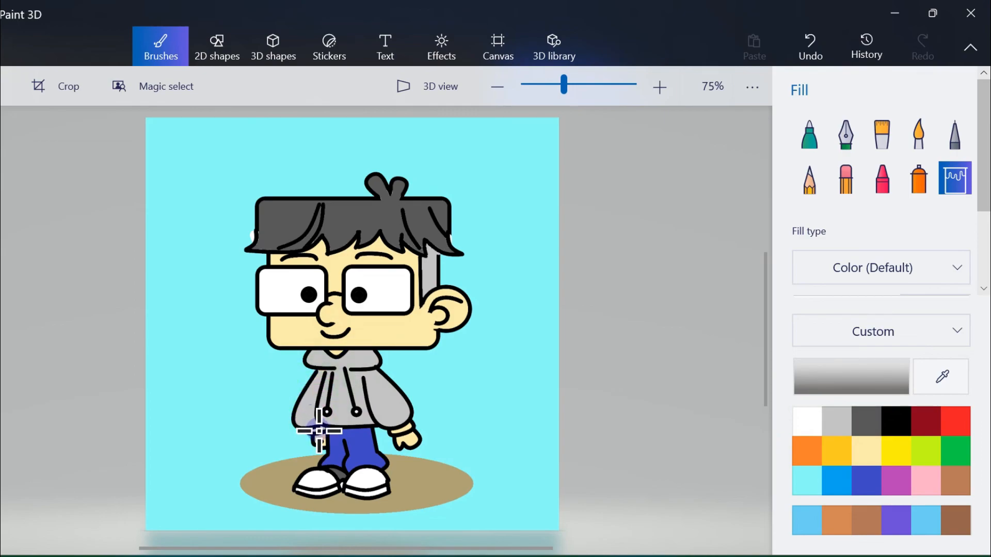
{"action": "left_click", "coordinate": [319, 432]}
{"action": "key", "text": "ctrl+z"}
{"action": "left_click", "coordinate": [429, 427]}
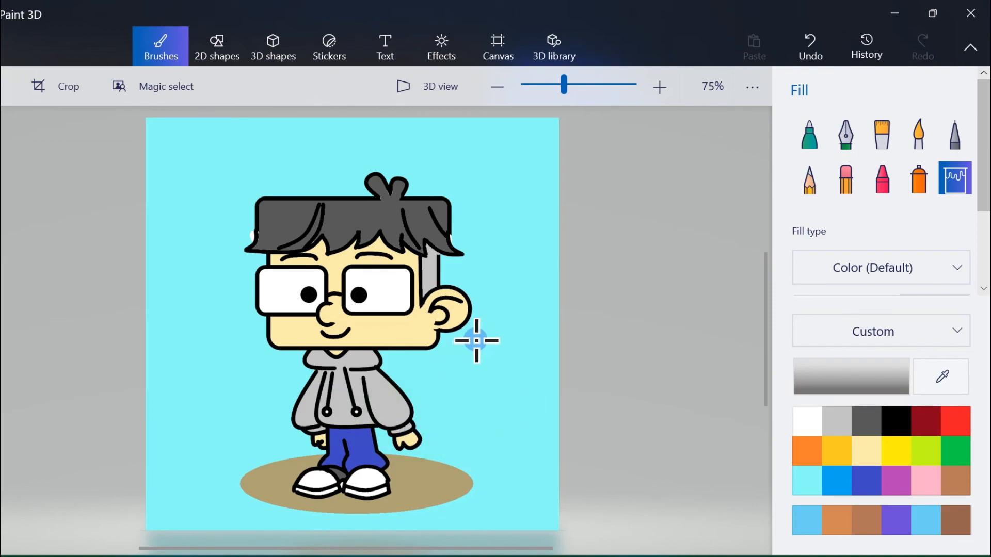
Step: Fill the sideburn above the ear with dark gray and draw a 10px black line across it from the glasses to the ear
{"action": "left_click", "coordinate": [867, 421]}
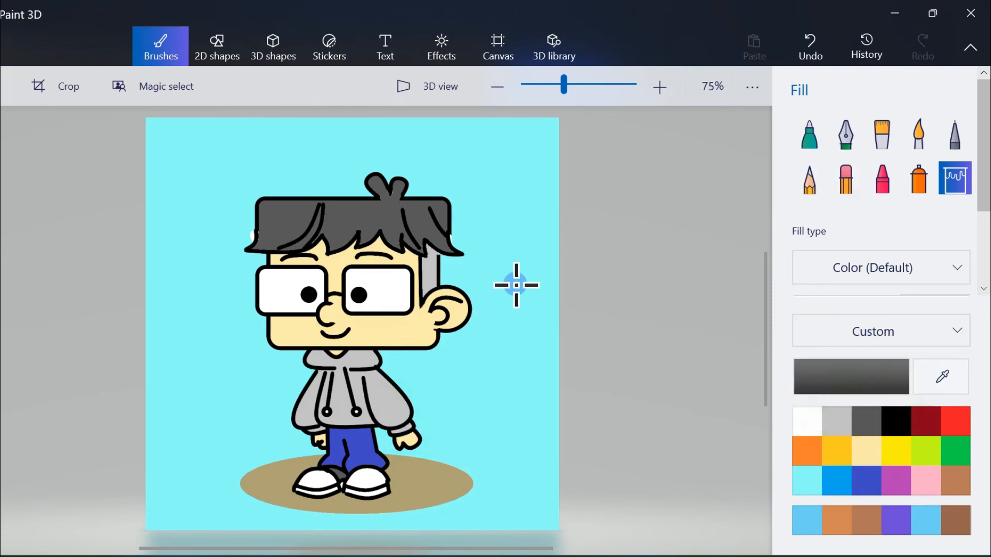
{"action": "left_click", "coordinate": [433, 271]}
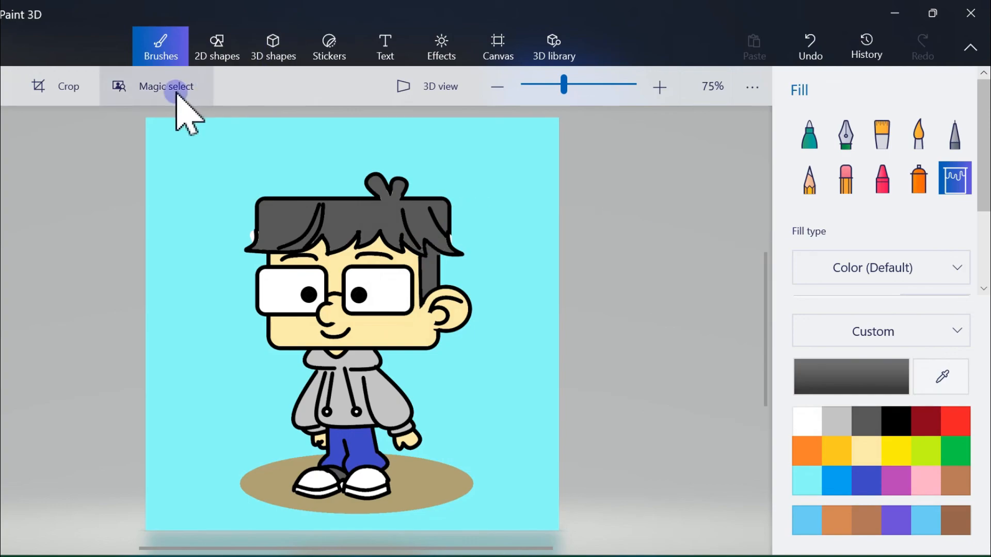
{"action": "left_click", "coordinate": [221, 49]}
{"action": "left_click", "coordinate": [809, 152]}
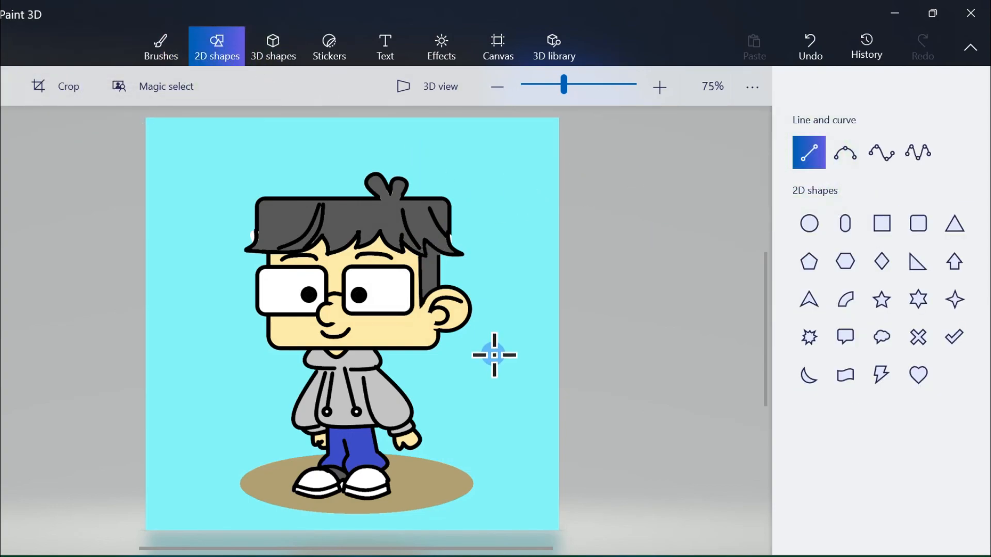
{"action": "left_click_drag", "start_coordinate": [419, 292], "coordinate": [438, 292]}
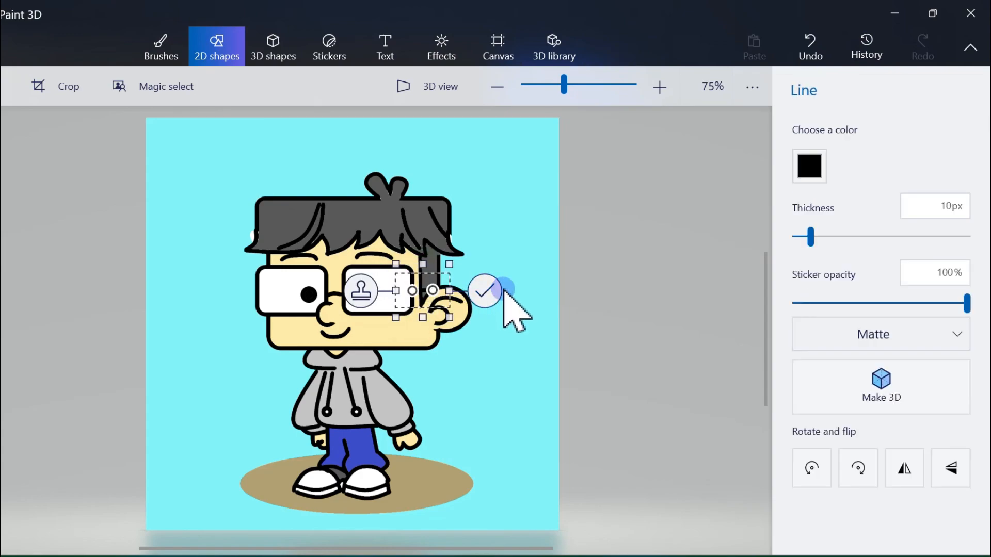
{"action": "left_click", "coordinate": [492, 293]}
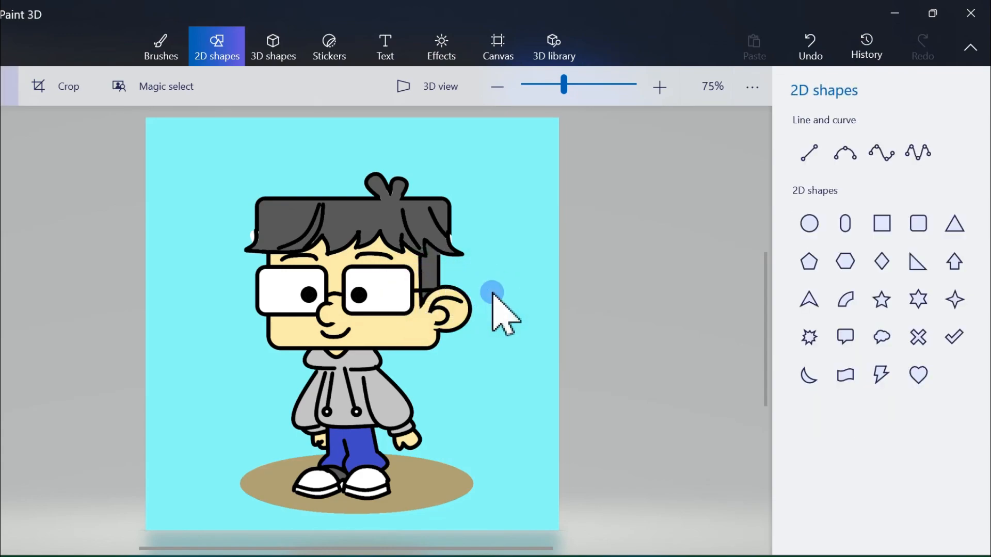
Step: Choose aqua as the fill color
{"action": "left_click", "coordinate": [160, 40]}
{"action": "left_click", "coordinate": [817, 481]}
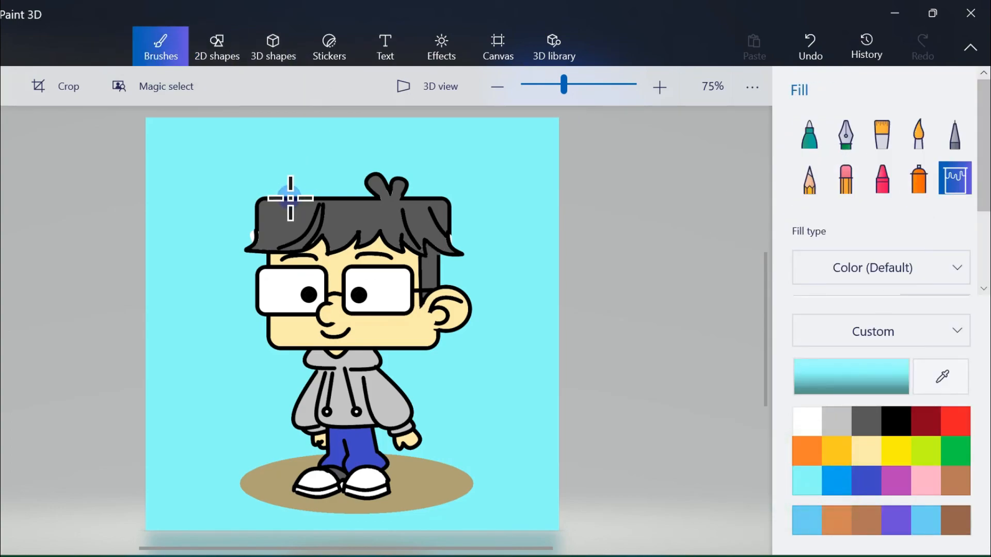